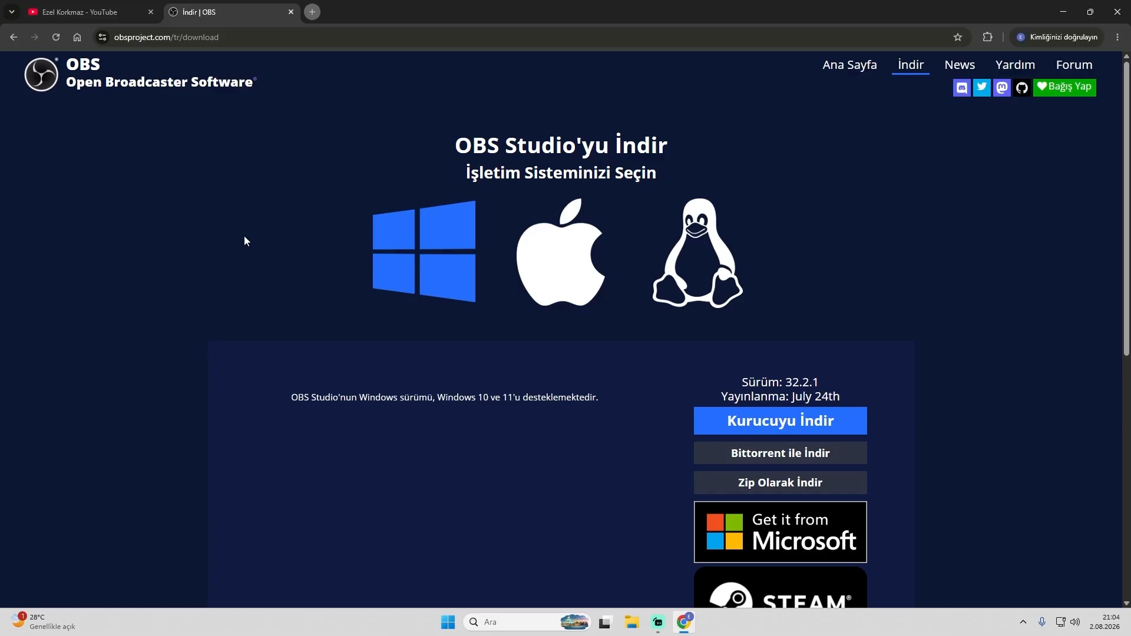
{"action": "left_click", "coordinate": [82, 12]}
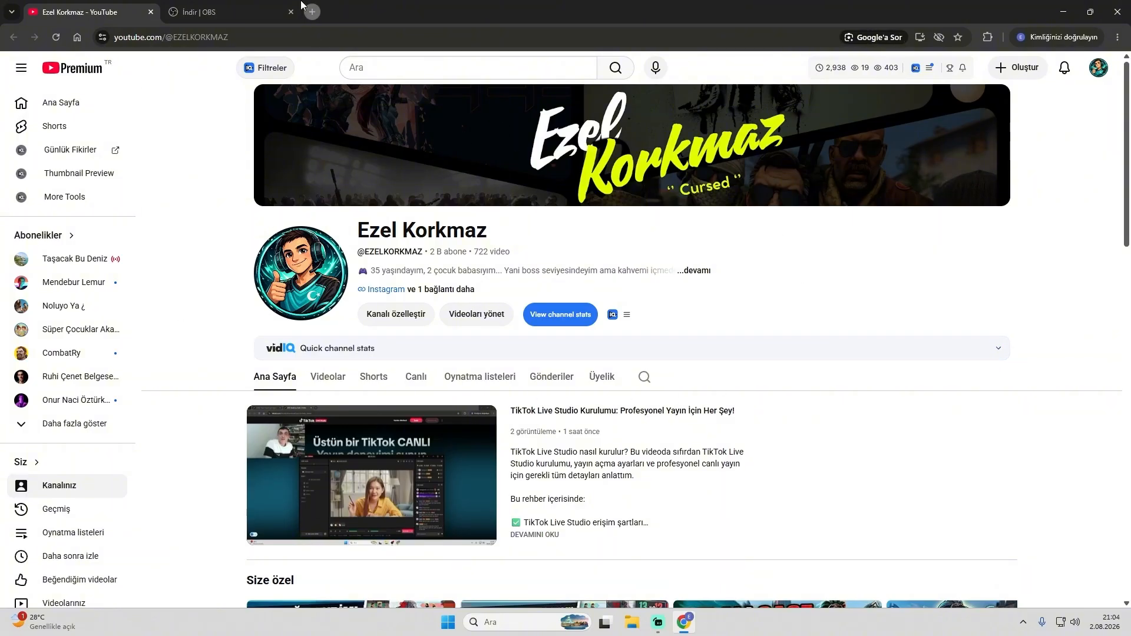
{"action": "left_click", "coordinate": [273, 9]}
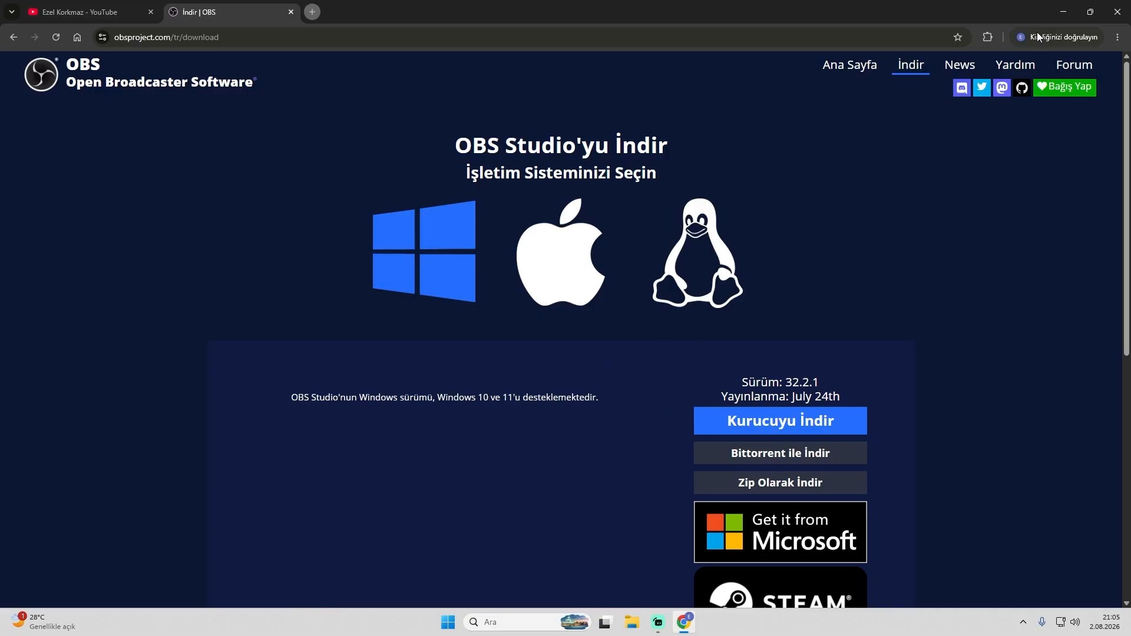
Minimize the browser window to reach the OBS Studio installer on the desktop.
{"action": "left_click", "coordinate": [1063, 11]}
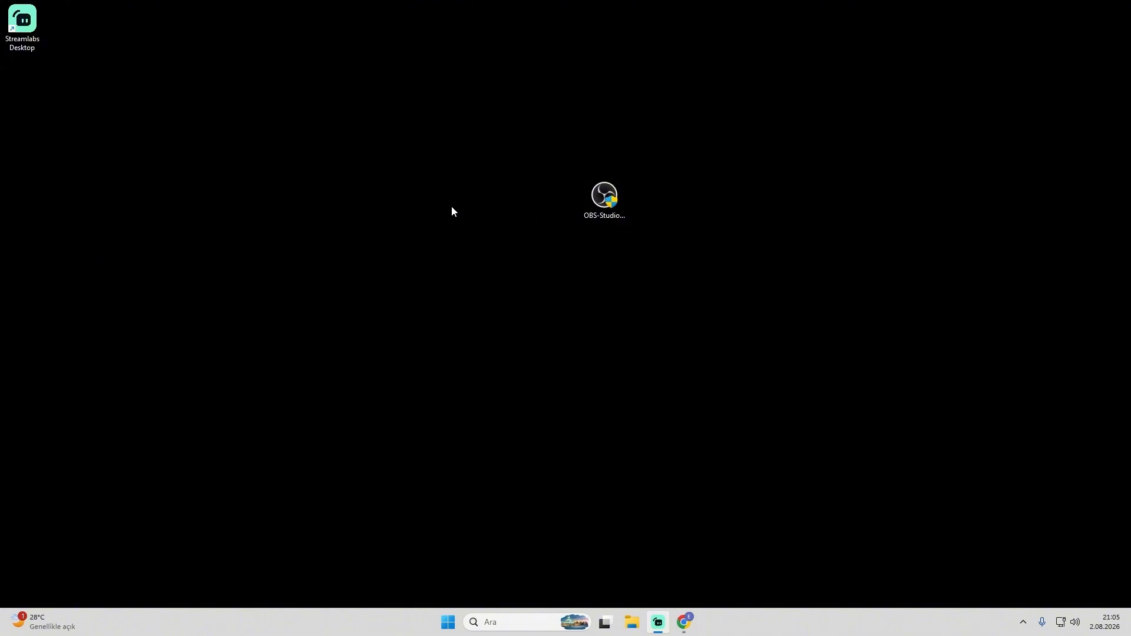
{"action": "left_click_drag", "start_coordinate": [525, 260], "coordinate": [764, 130]}
{"action": "left_click", "coordinate": [724, 288]}
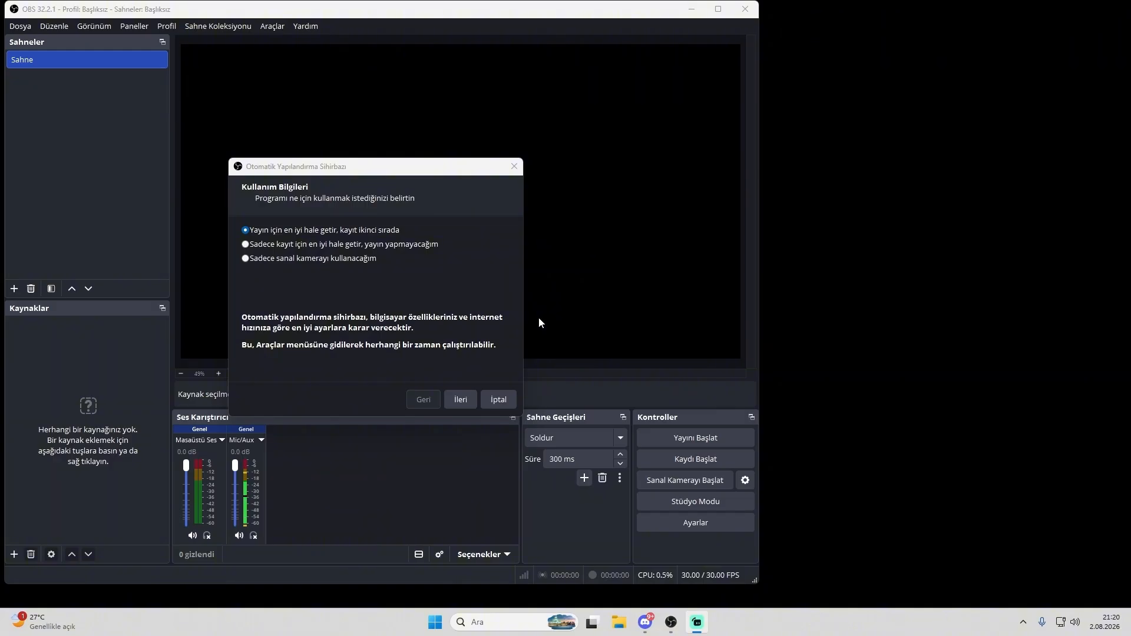
In the auto-configuration wizard, optimize for streaming first and set video to the current 1920x1080 canvas resolution at 60 FPS.
{"action": "left_click_drag", "start_coordinate": [386, 169], "coordinate": [560, 122]}
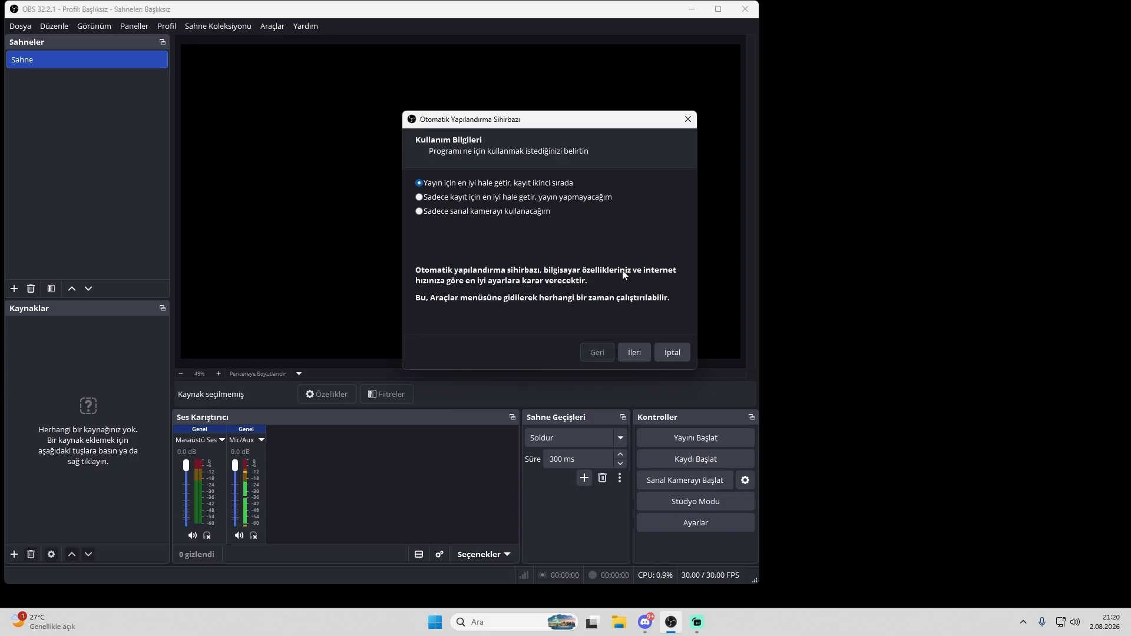
{"action": "left_click", "coordinate": [633, 355]}
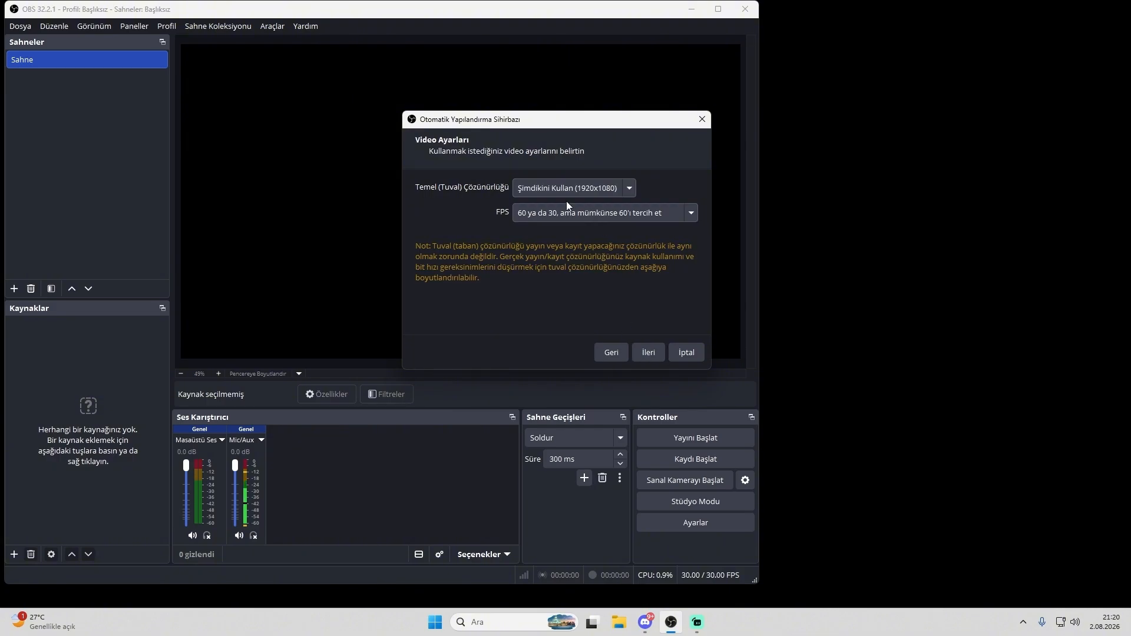
{"action": "left_click", "coordinate": [551, 188]}
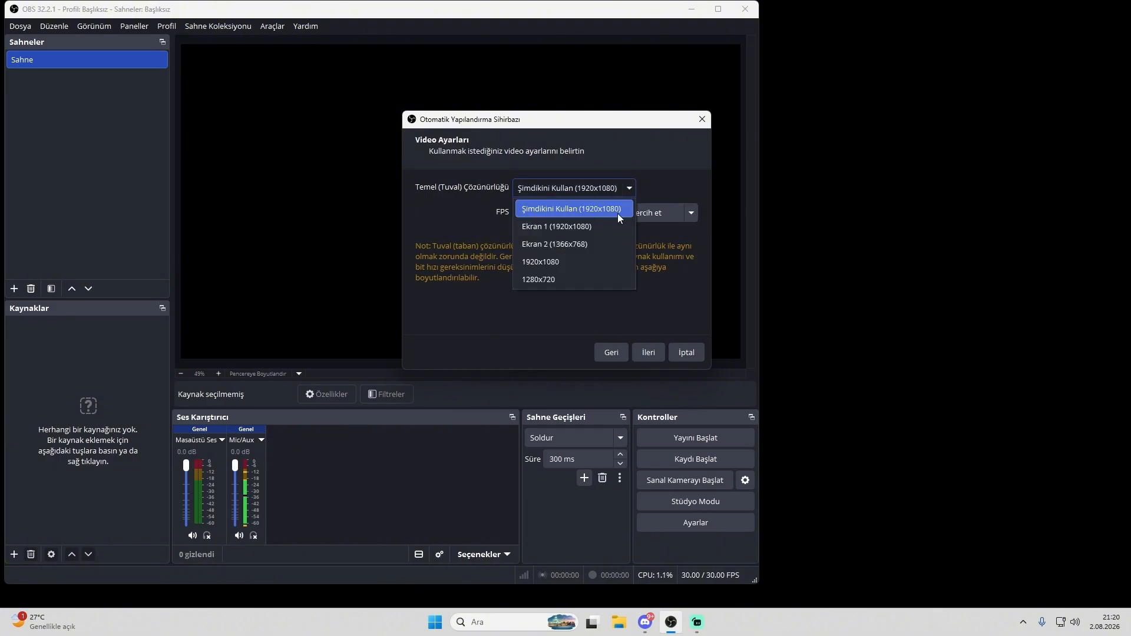
{"action": "left_click", "coordinate": [617, 213]}
{"action": "left_click", "coordinate": [617, 213]}
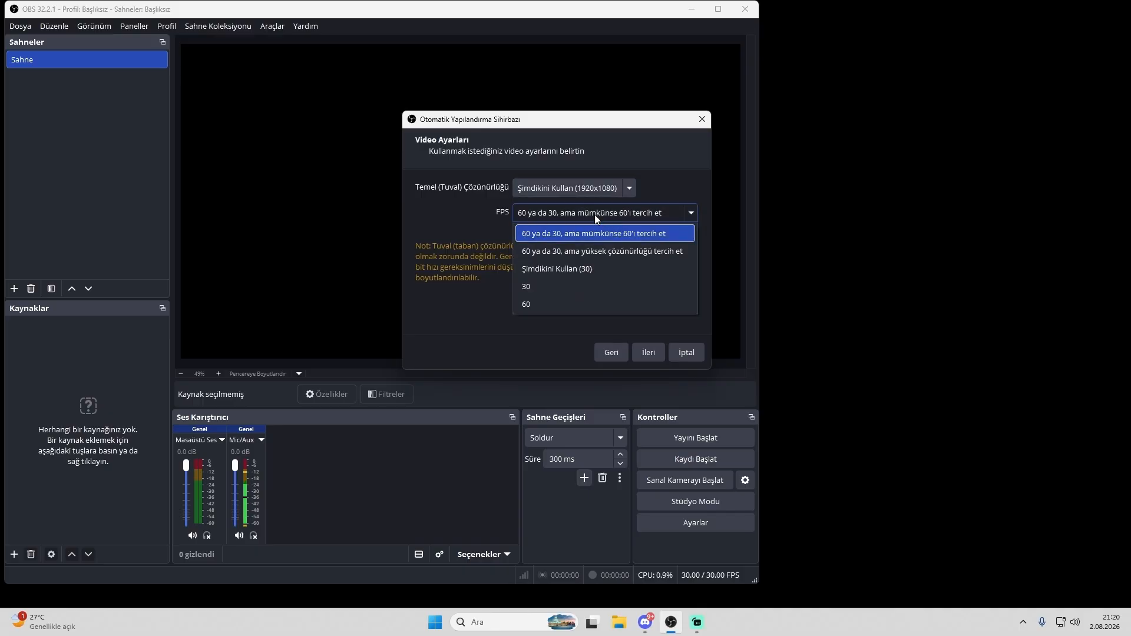
{"action": "left_click", "coordinate": [578, 301]}
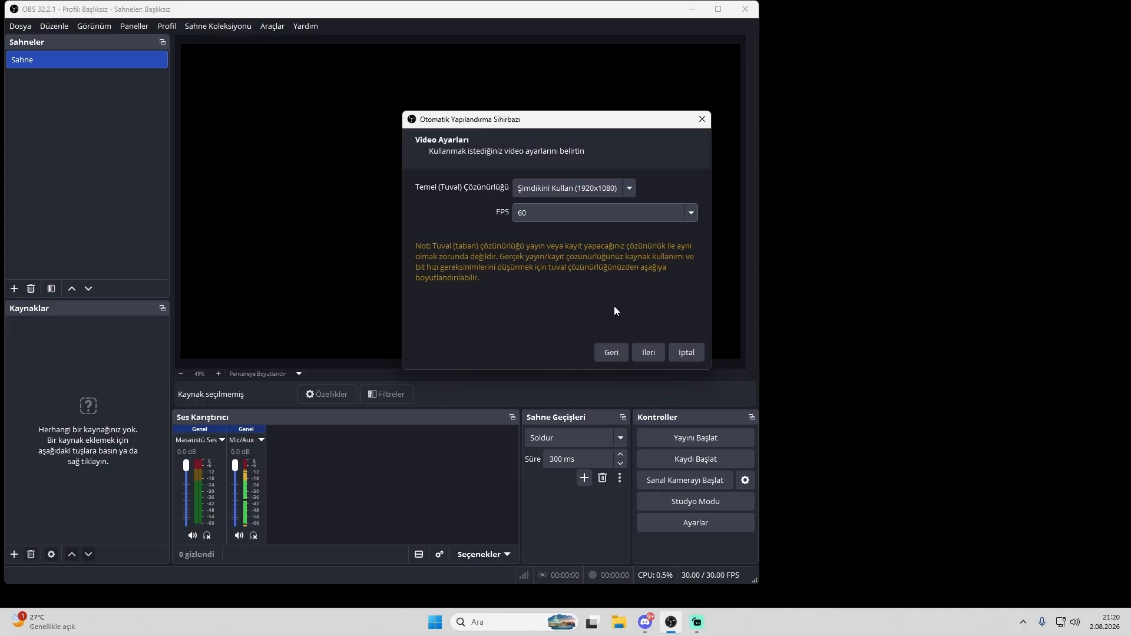
{"action": "left_click", "coordinate": [649, 354]}
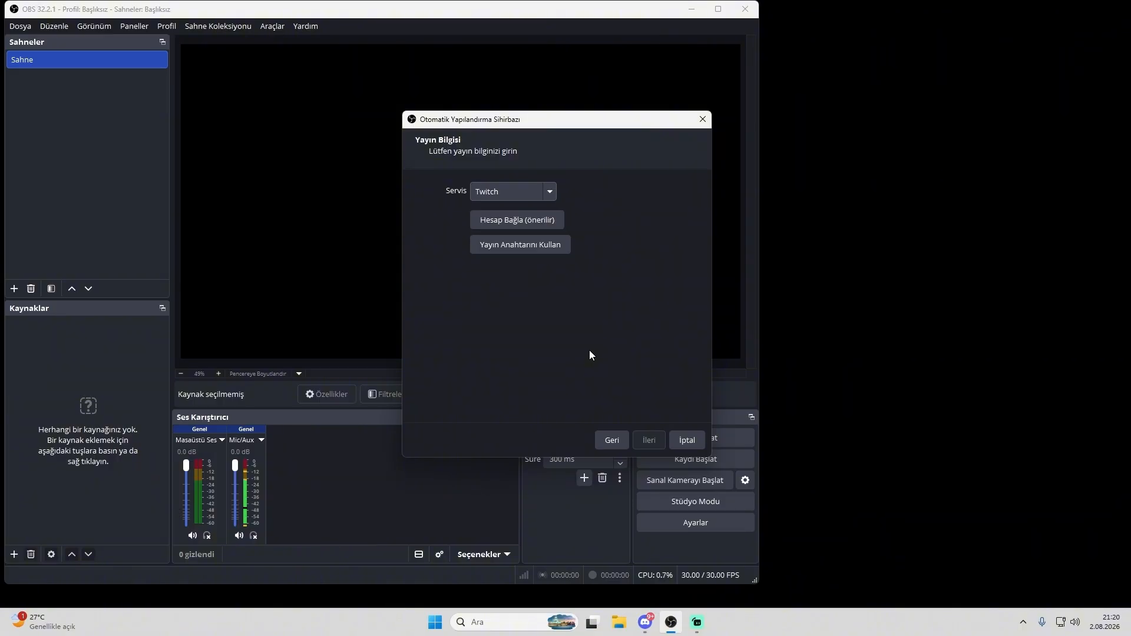
Choose YouTube - RTMPS as the wizard's streaming service and connect the YouTube account.
{"action": "left_click", "coordinate": [542, 192]}
{"action": "left_click", "coordinate": [505, 248]}
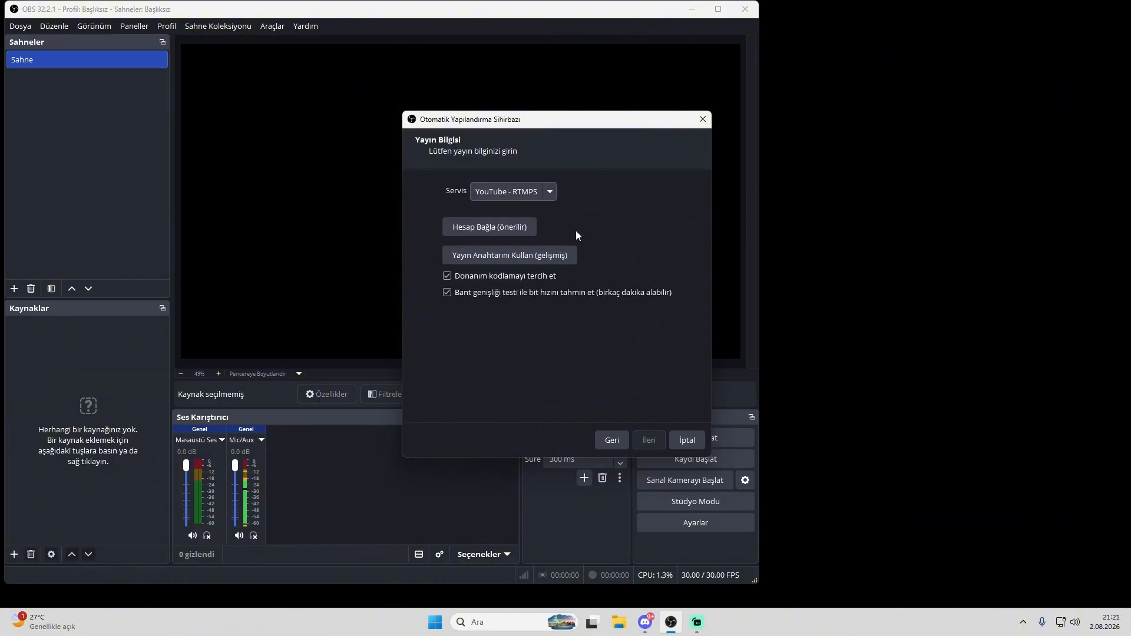
{"action": "left_click", "coordinate": [510, 231]}
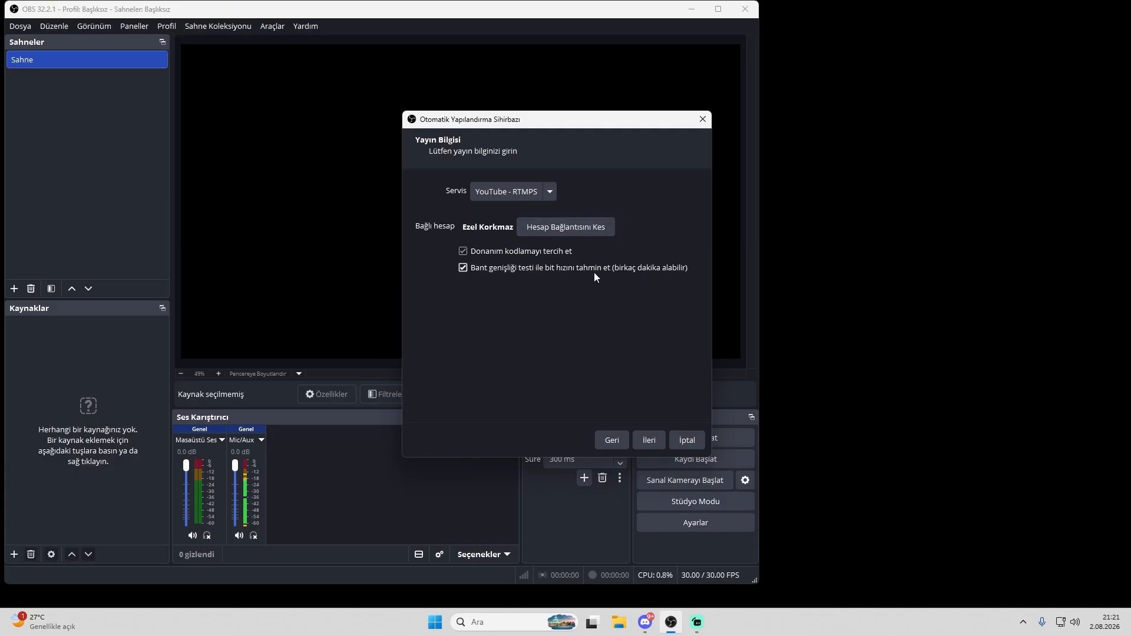
Run the wizard's test with hardware encoding and bandwidth estimation enabled, and apply the recommended settings.
{"action": "left_click", "coordinate": [648, 439]}
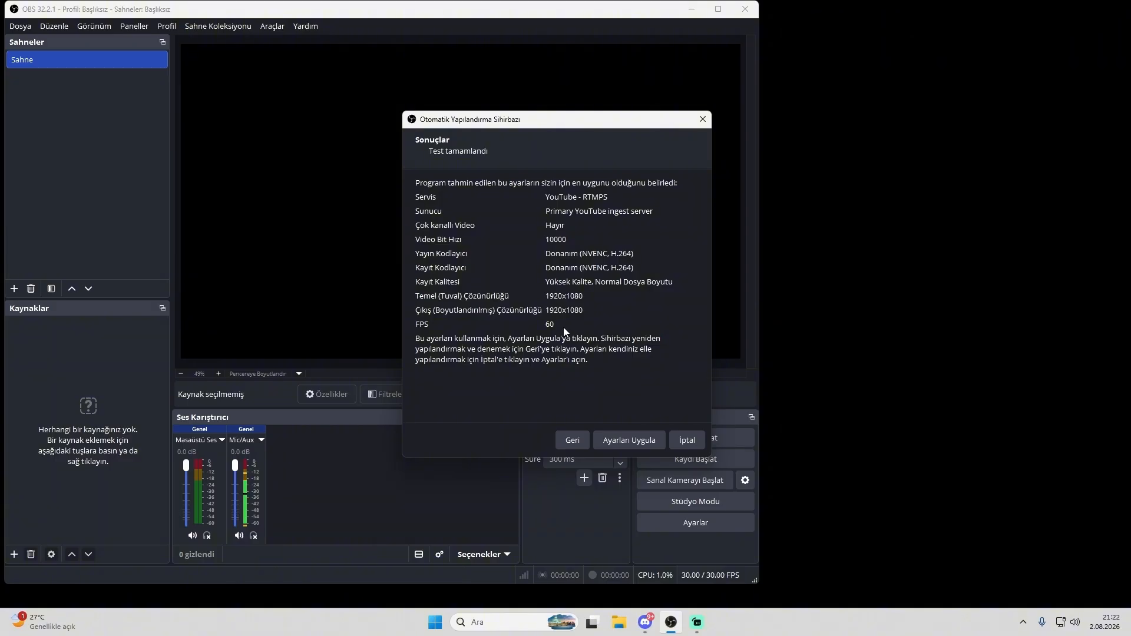
{"action": "left_click", "coordinate": [624, 441]}
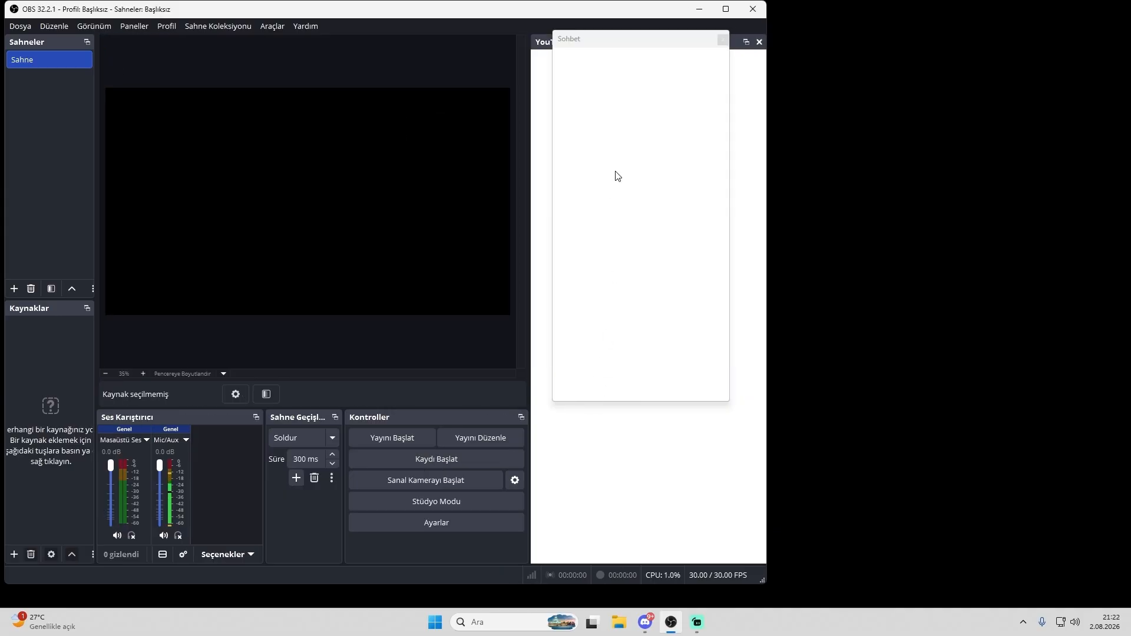
Close the Sohbet and YouTube Live Control Panel docks, dismiss the dock-closing notices, and maximize the OBS window.
{"action": "left_click", "coordinate": [723, 40]}
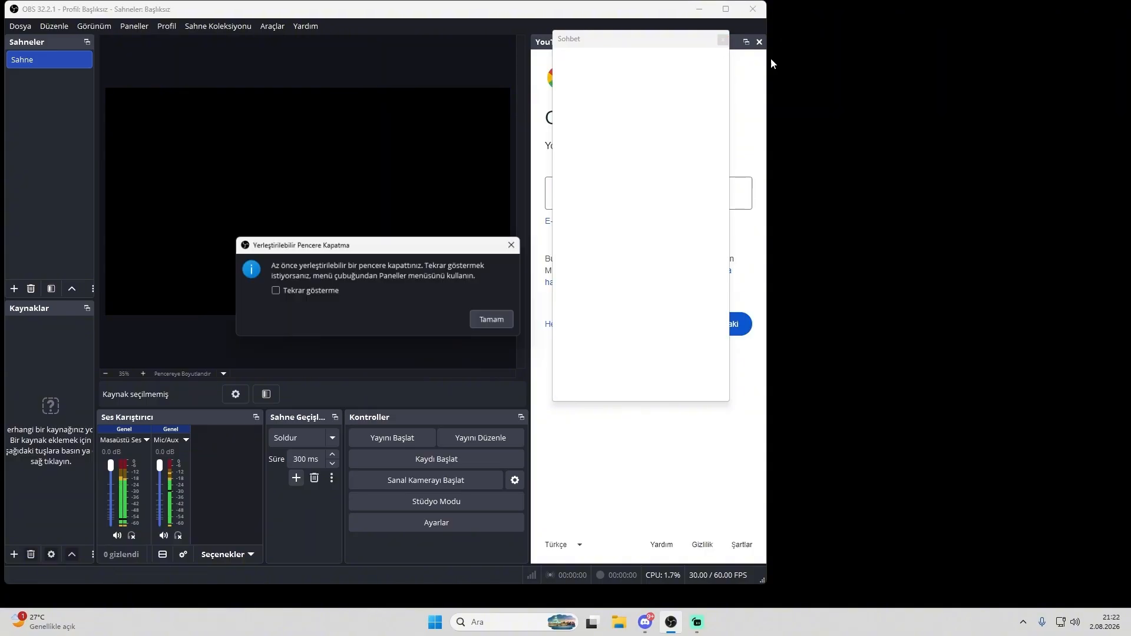
{"action": "left_click", "coordinate": [274, 291]}
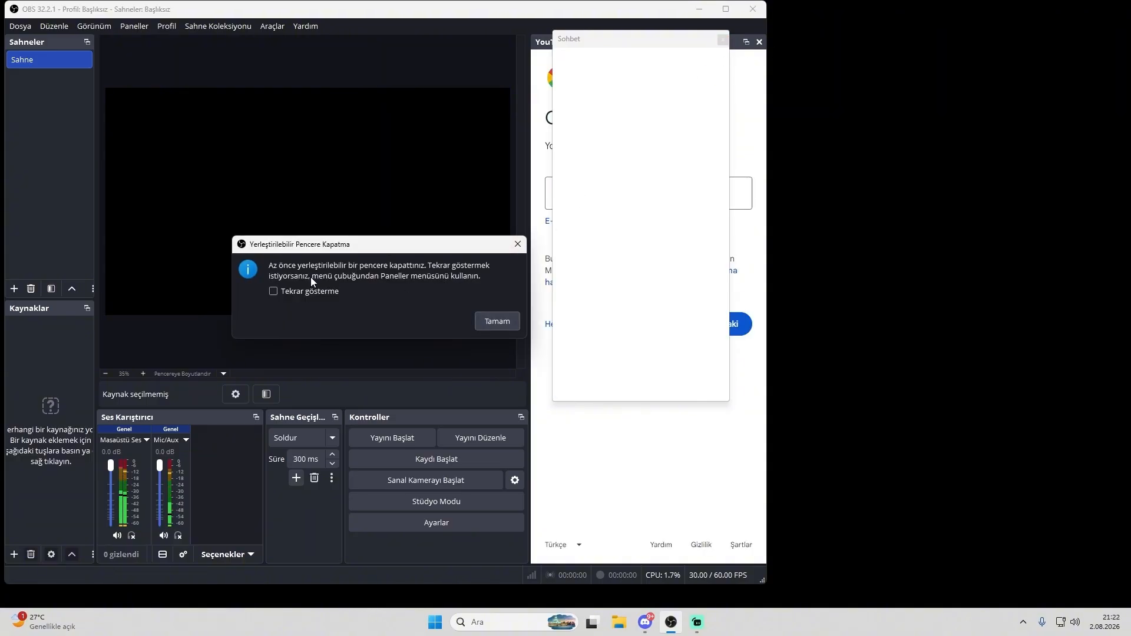
{"action": "left_click", "coordinate": [497, 321]}
{"action": "left_click", "coordinate": [759, 42]}
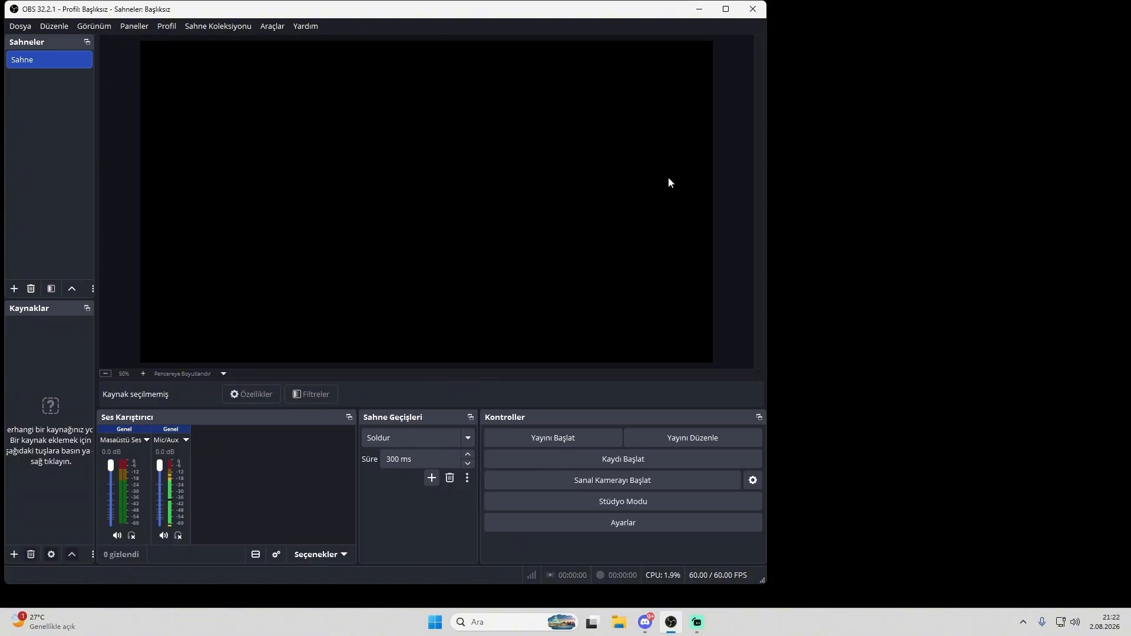
{"action": "double_click", "coordinate": [366, 15]}
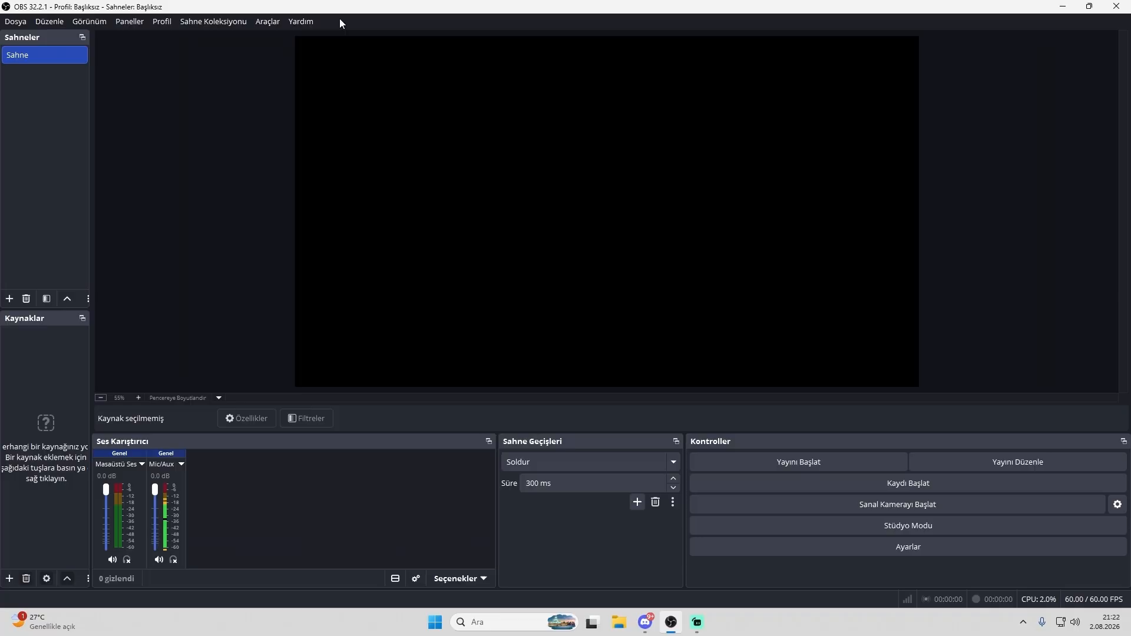
{"action": "left_click", "coordinate": [89, 22]}
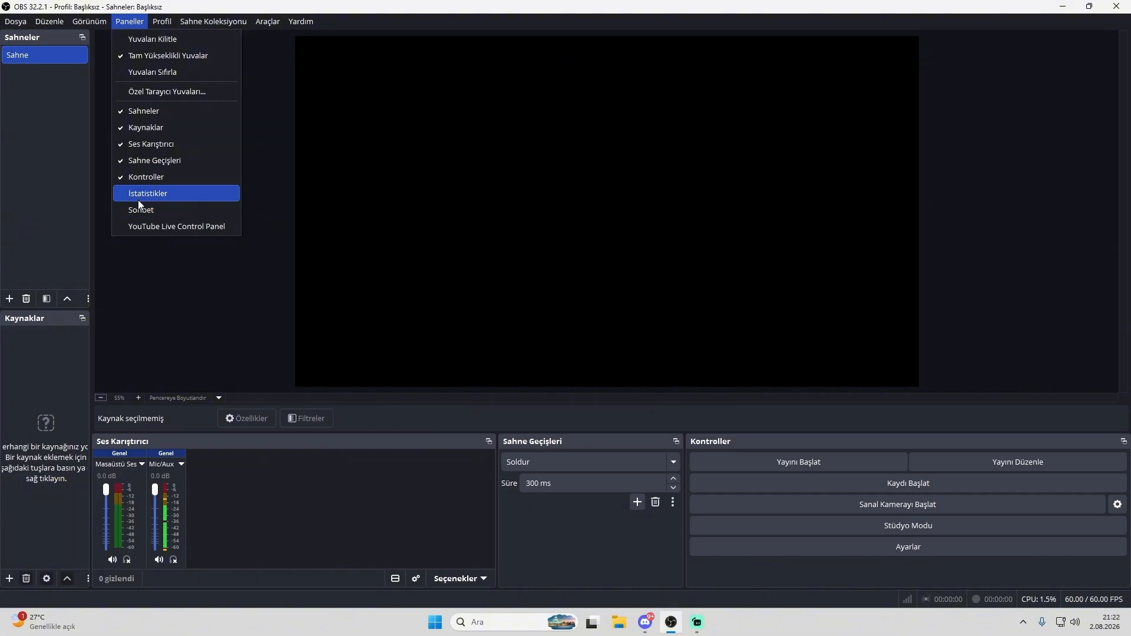
{"action": "left_click", "coordinate": [195, 279]}
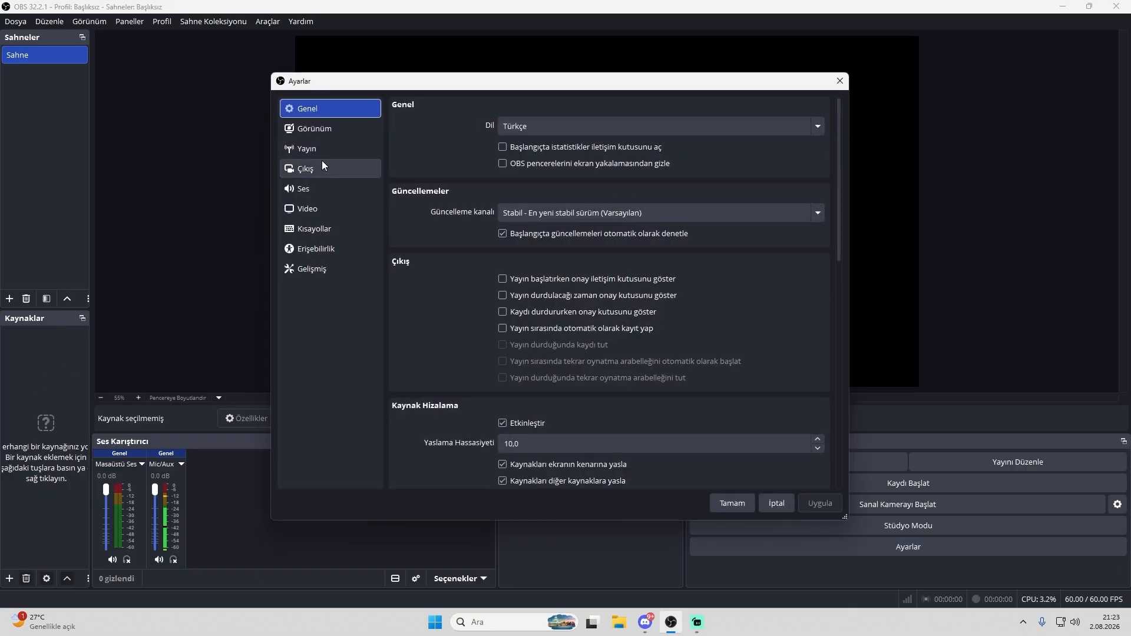
Set the output mode to Gelişmiş in the Çıkış settings and show its streaming options.
{"action": "left_click", "coordinate": [322, 162]}
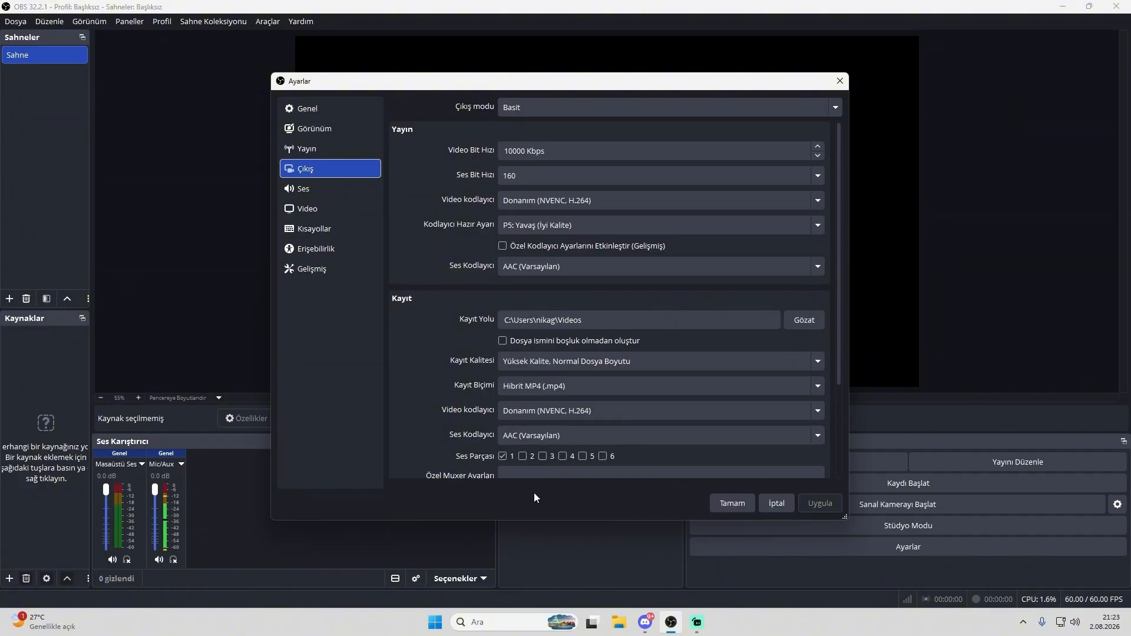
{"action": "left_click", "coordinate": [543, 105]}
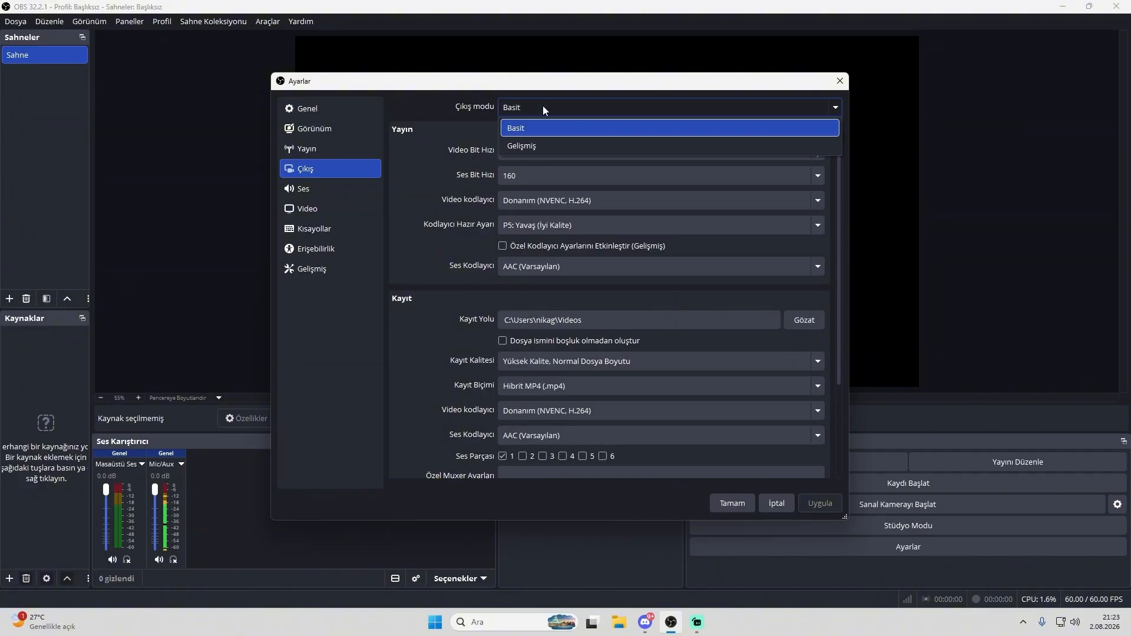
{"action": "left_click", "coordinate": [539, 140]}
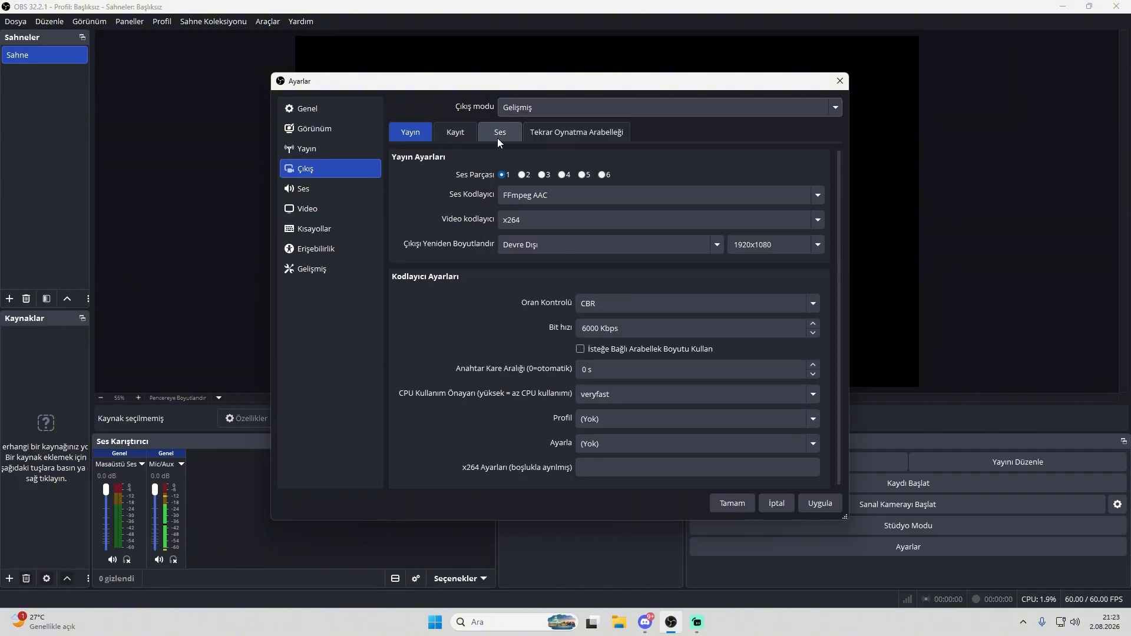
{"action": "left_click", "coordinate": [595, 138]}
{"action": "left_click", "coordinate": [405, 133]}
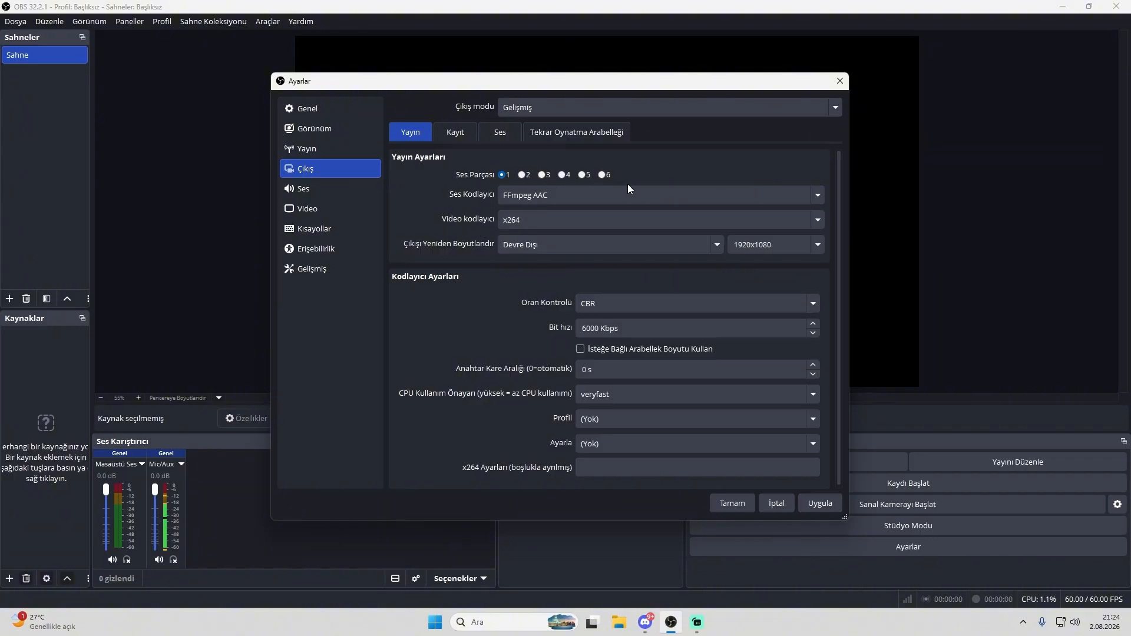
Set the streaming video encoder to NVIDIA NVENC H.264, leaving FFmpeg AAC as the audio encoder.
{"action": "left_click", "coordinate": [606, 191]}
{"action": "left_click", "coordinate": [573, 217]}
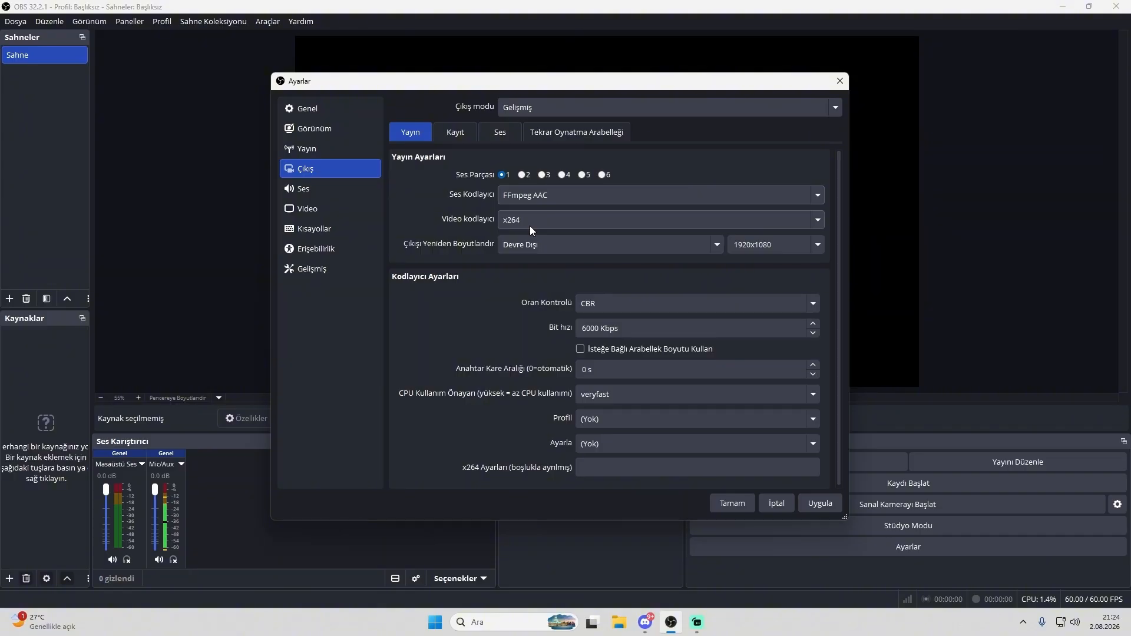
{"action": "left_click", "coordinate": [530, 227]}
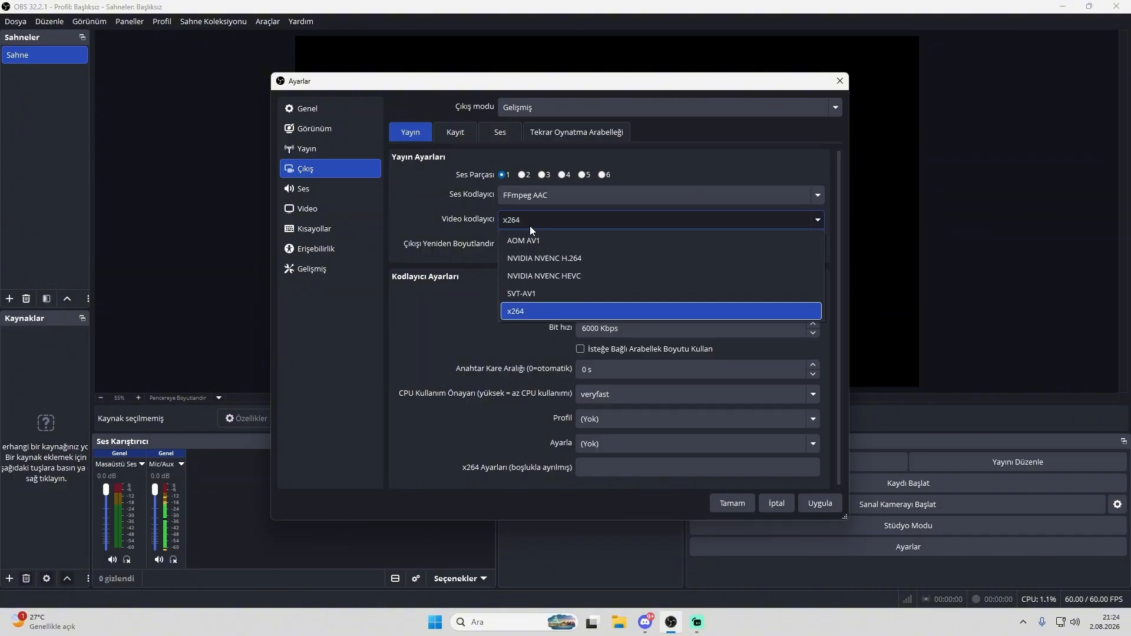
{"action": "left_click", "coordinate": [576, 264]}
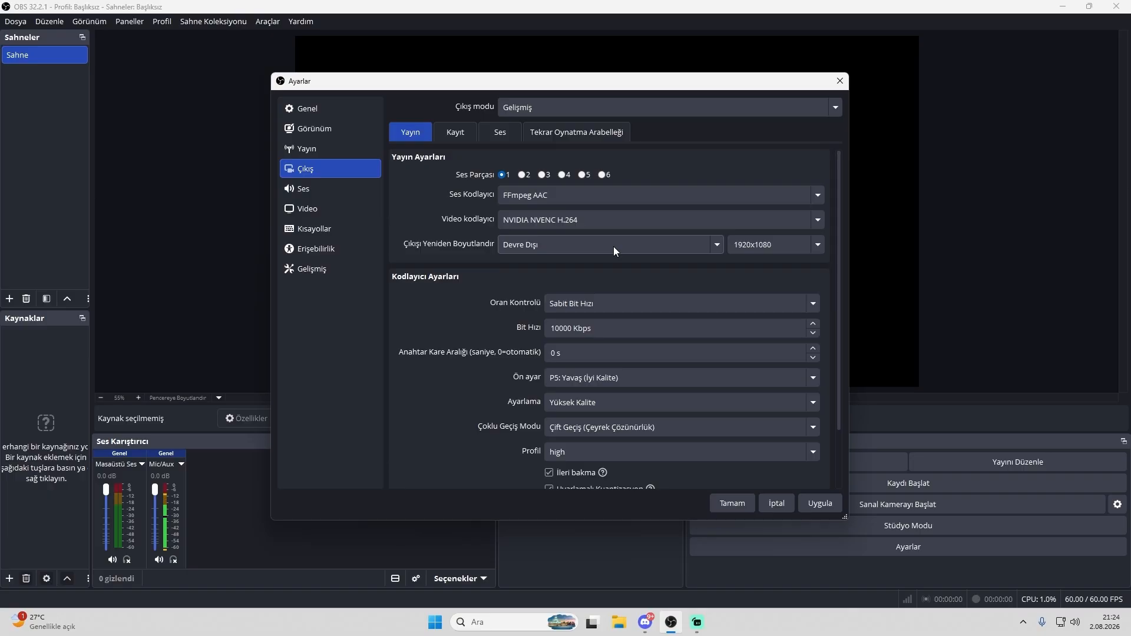
Examine the encoder's rate control choices and its bitrate value, keeping Sabit Bit Hızı selected.
{"action": "scroll", "coordinate": [613, 250], "scroll_direction": "down", "scroll_amount": 2}
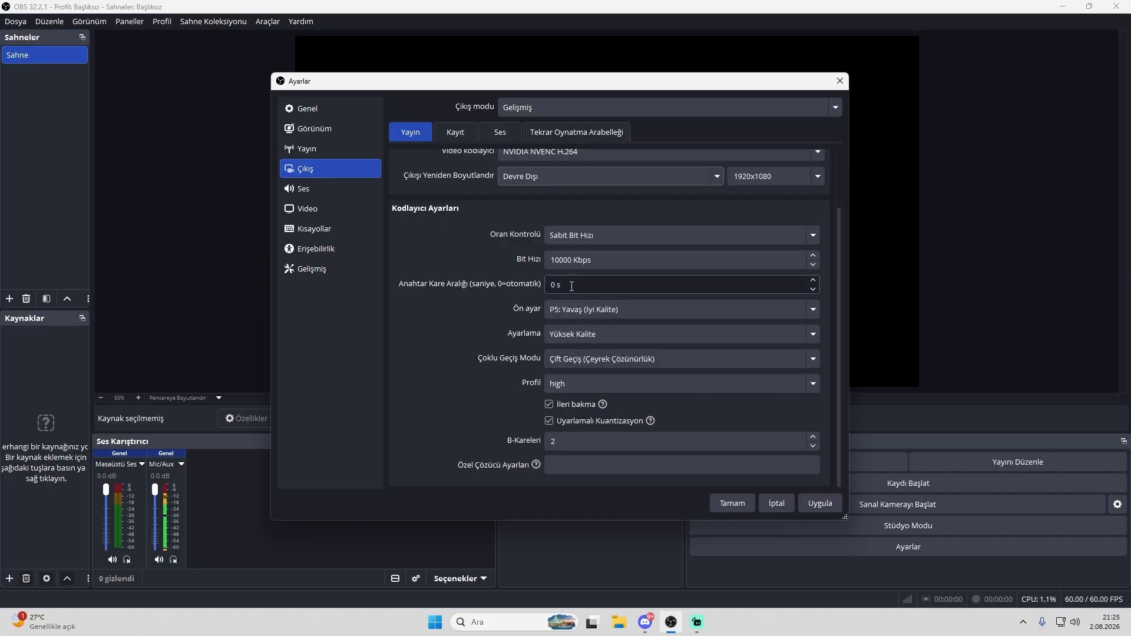
{"action": "left_click", "coordinate": [566, 236]}
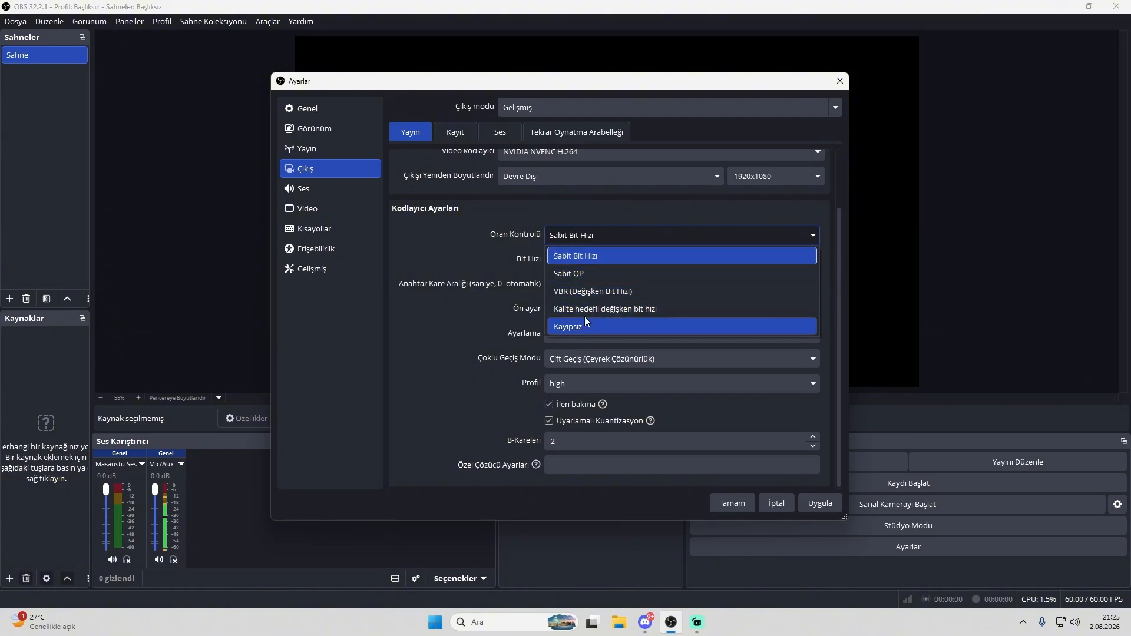
{"action": "left_click", "coordinate": [567, 263]}
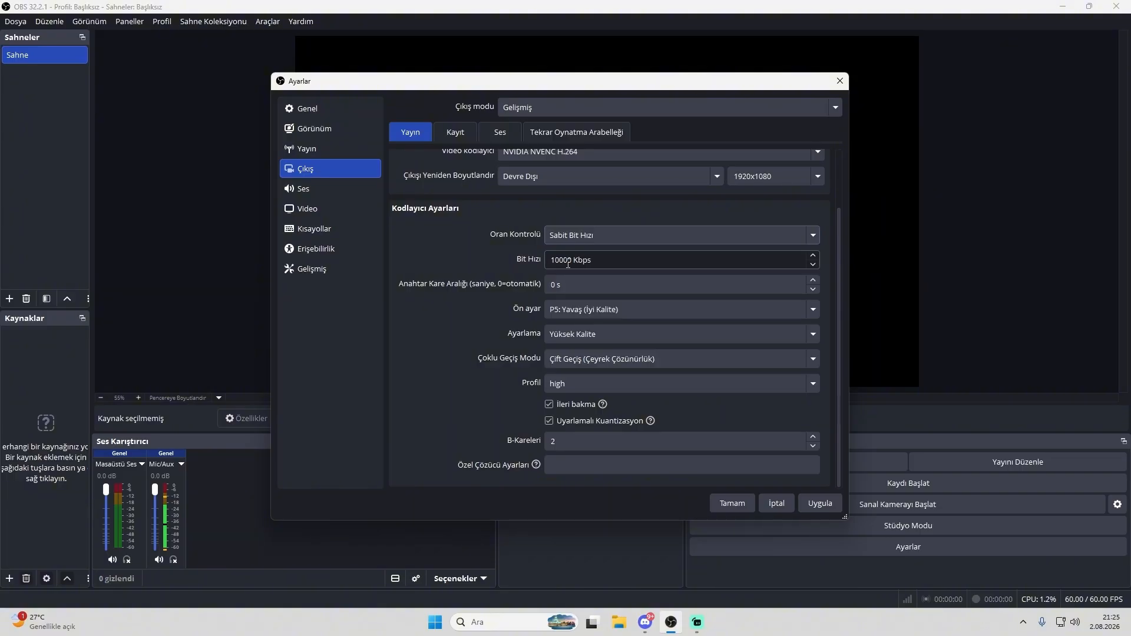
{"action": "left_click", "coordinate": [570, 235]}
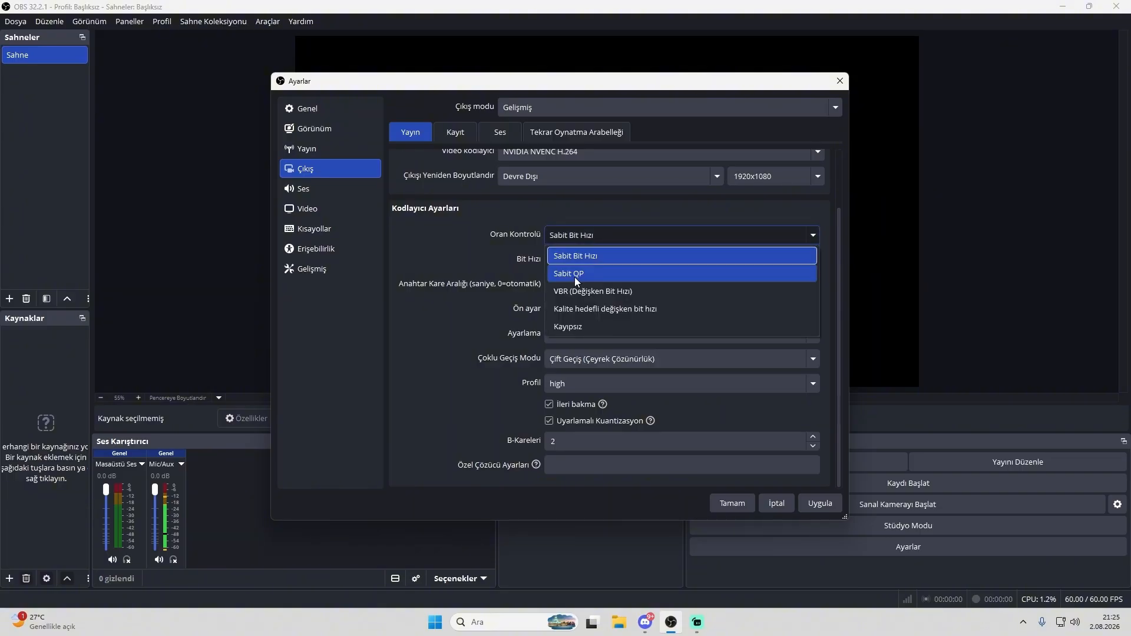
{"action": "left_click", "coordinate": [574, 238]}
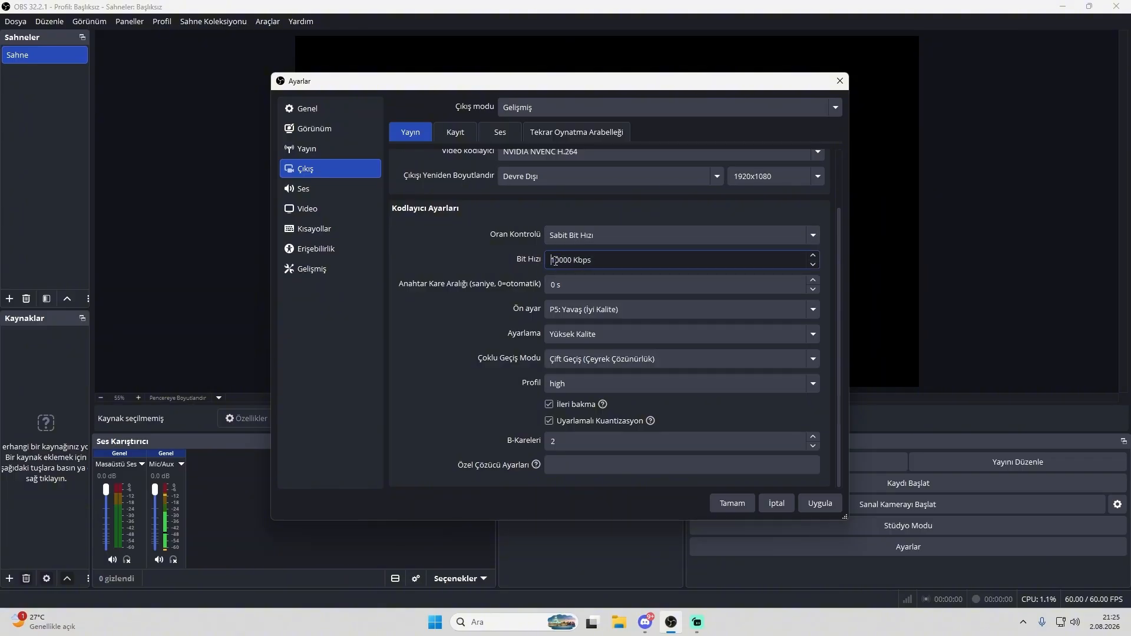
{"action": "left_click_drag", "start_coordinate": [554, 261], "coordinate": [607, 261]}
{"action": "left_click", "coordinate": [618, 261]}
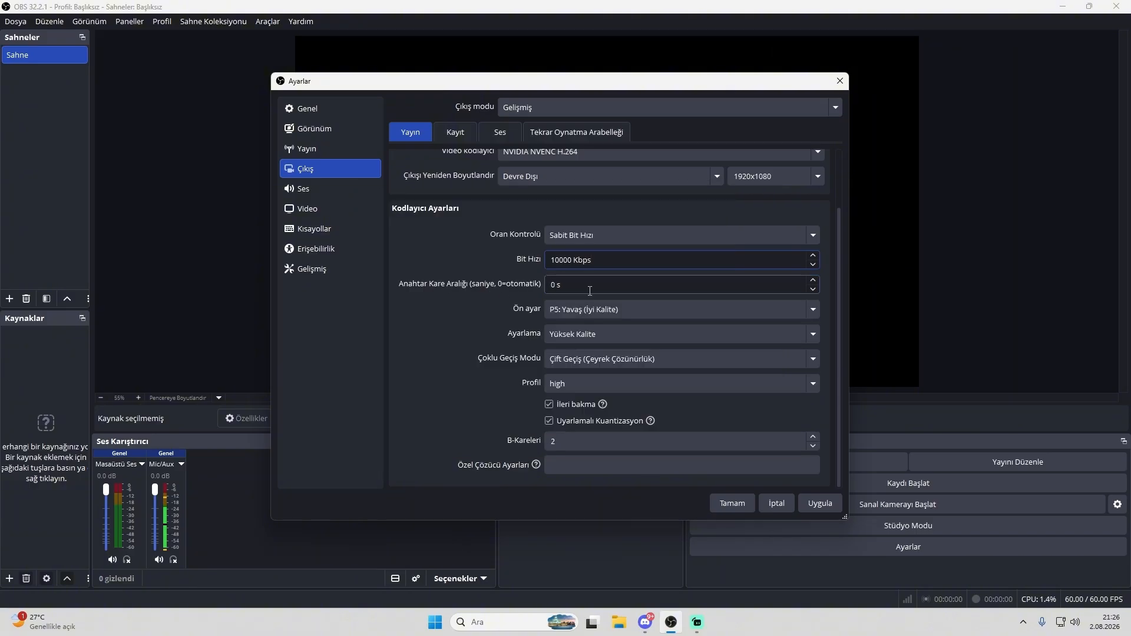
Set the encoder preset to P7: En Yavaş (En İyi Kalite).
{"action": "left_click", "coordinate": [579, 309]}
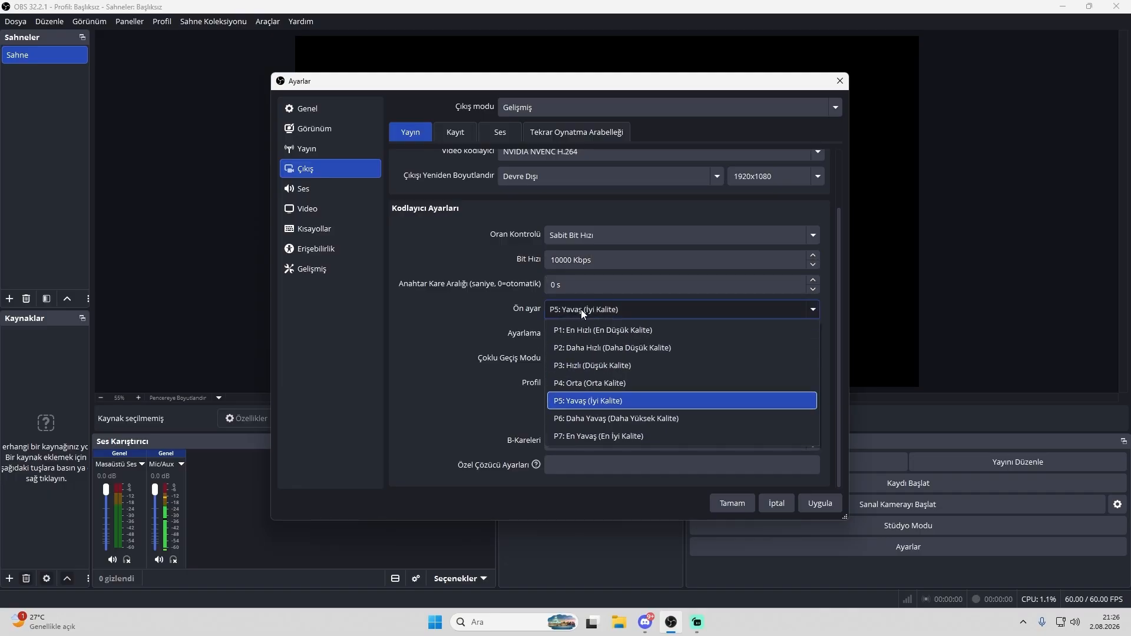
{"action": "left_click", "coordinate": [582, 435]}
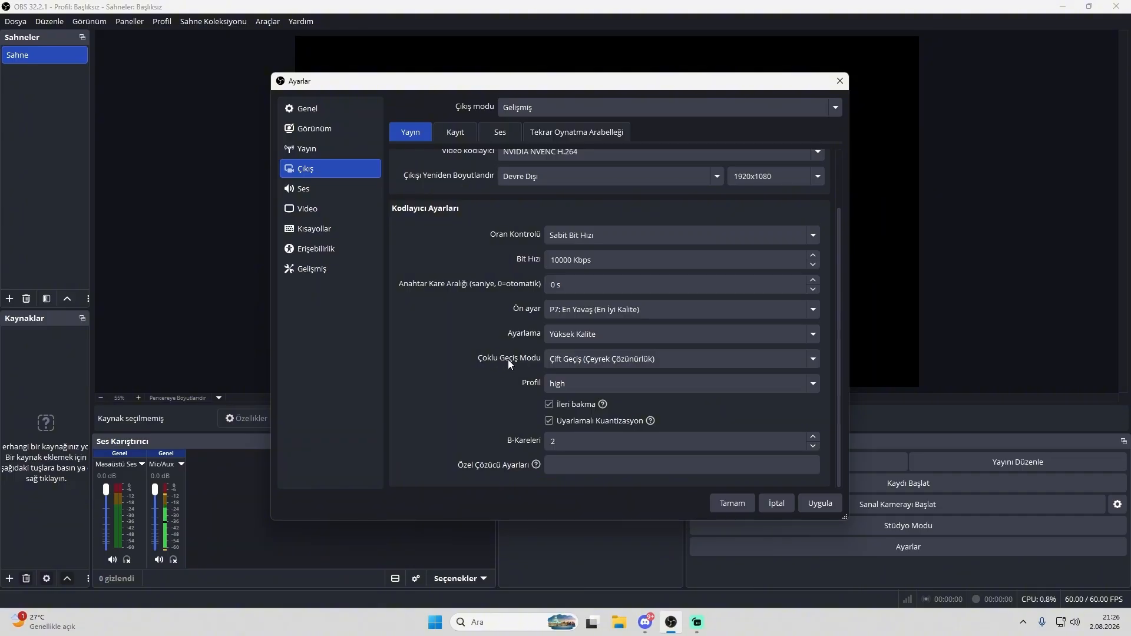
Turn off İleri bakma for the streaming encoder and review the preset choices, keeping P7: En Yavaş (En İyi Kalite).
{"action": "left_click", "coordinate": [568, 319]}
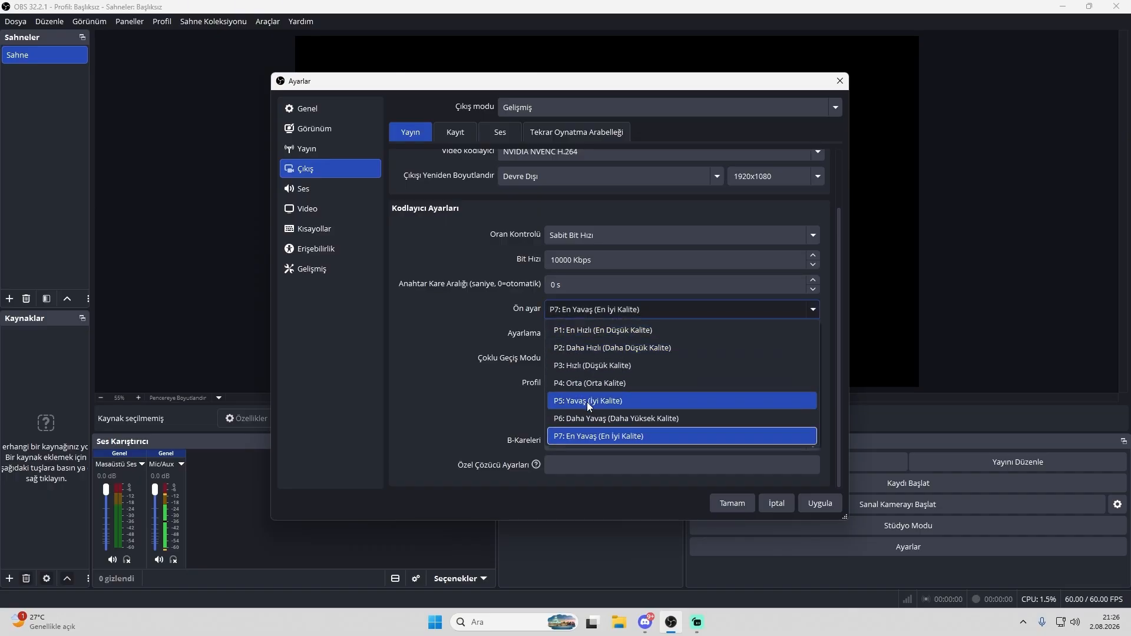
{"action": "left_click", "coordinate": [494, 371]}
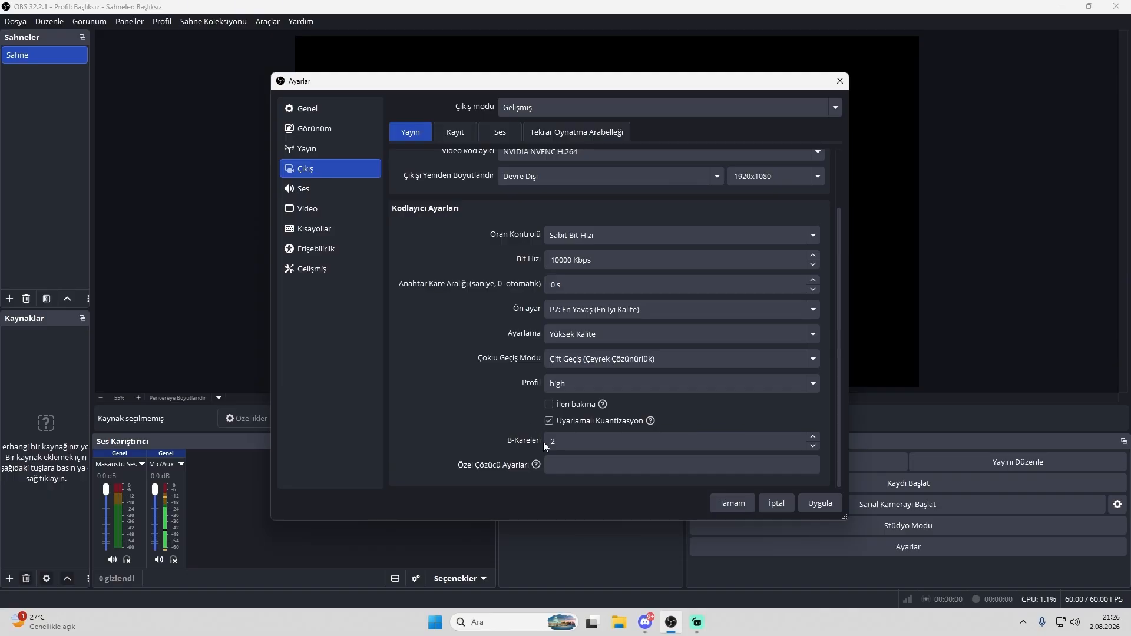
{"action": "left_click", "coordinate": [571, 314]}
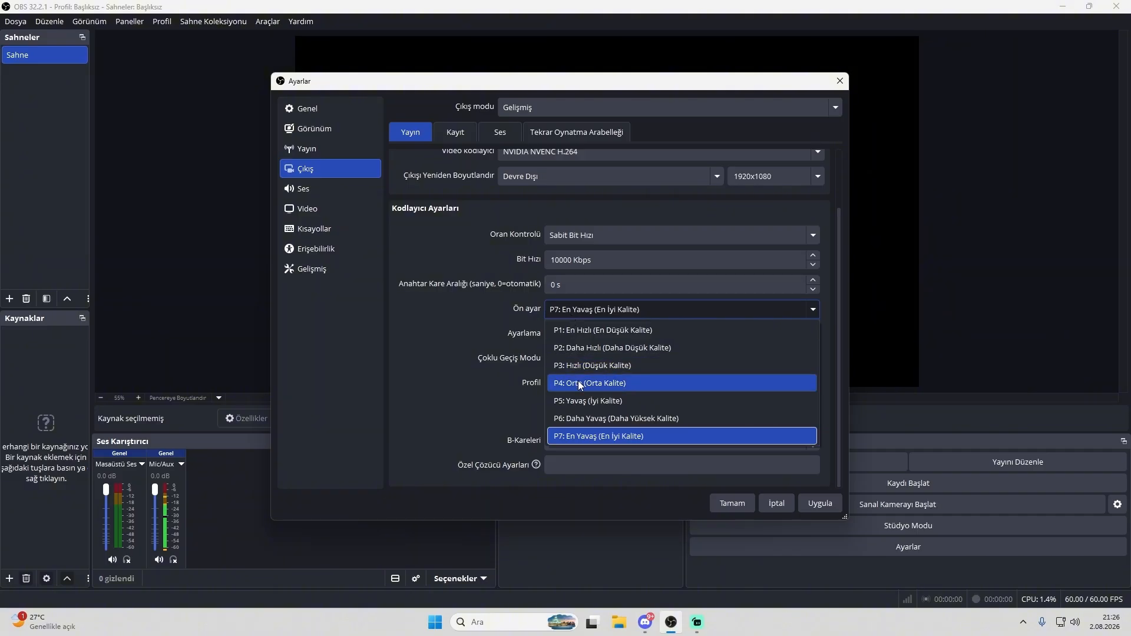
{"action": "left_click", "coordinate": [439, 366]}
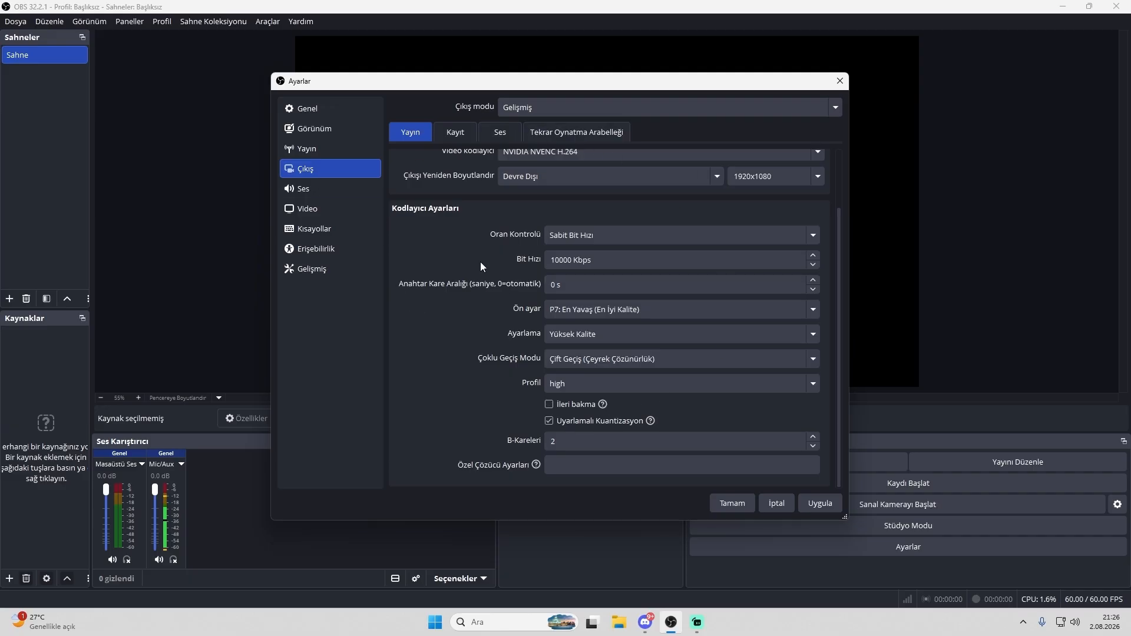
Set the audio bitrate of output tracks 1, 2 and 3 to 320 and return to the streaming output options.
{"action": "left_click", "coordinate": [499, 133]}
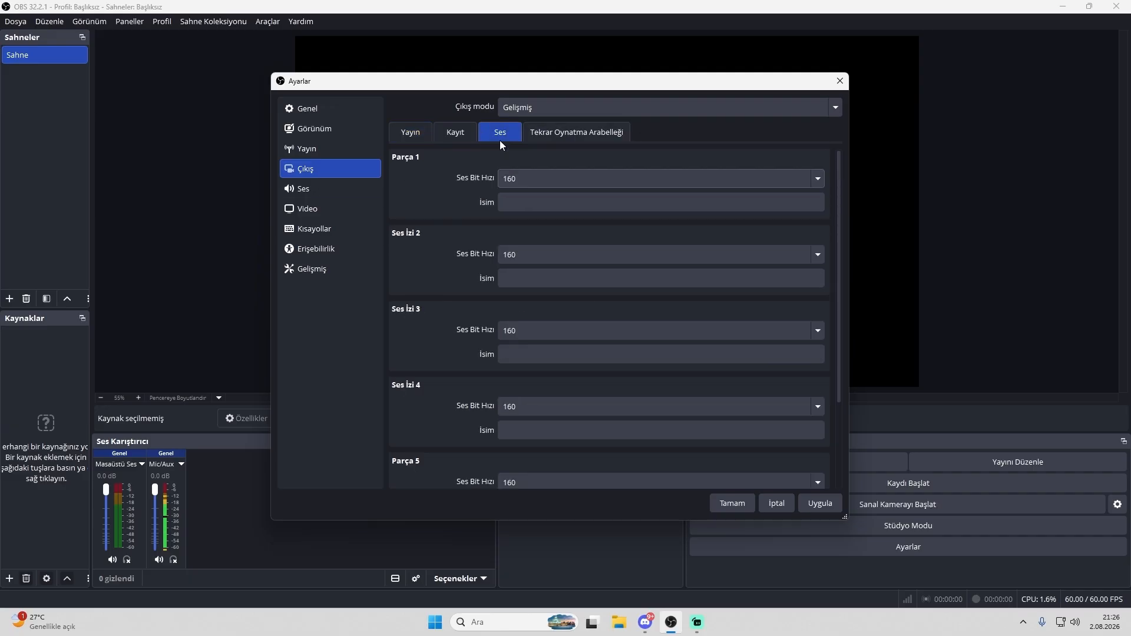
{"action": "left_click", "coordinate": [532, 179]}
{"action": "left_click", "coordinate": [533, 322]}
{"action": "left_click", "coordinate": [543, 257]}
{"action": "left_click", "coordinate": [534, 417]}
{"action": "left_click", "coordinate": [540, 330]}
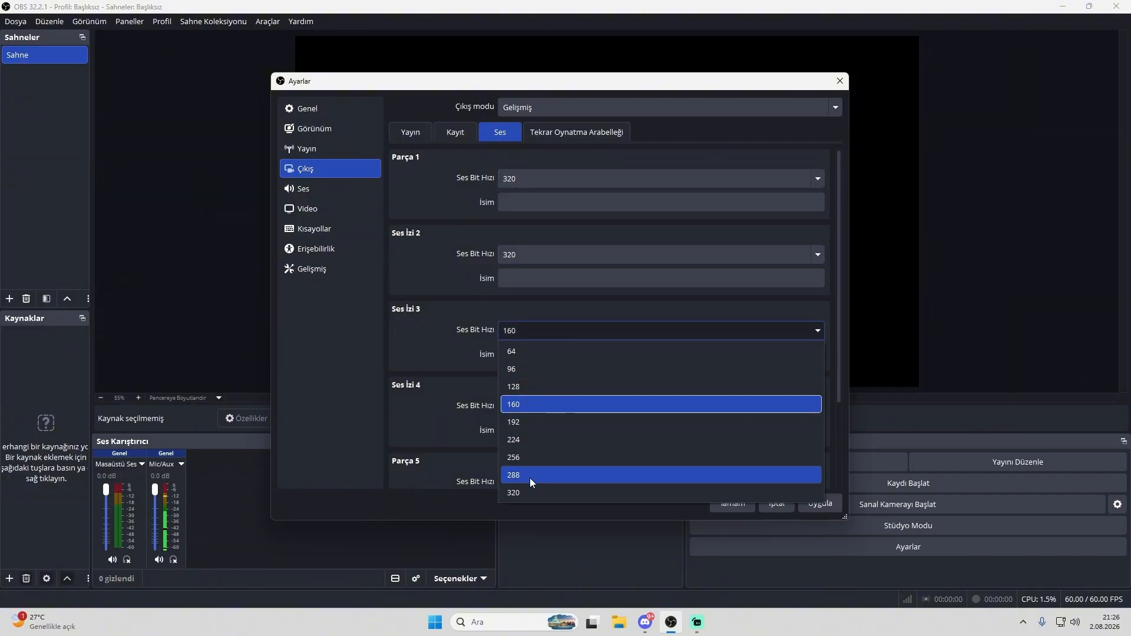
{"action": "left_click", "coordinate": [529, 492]}
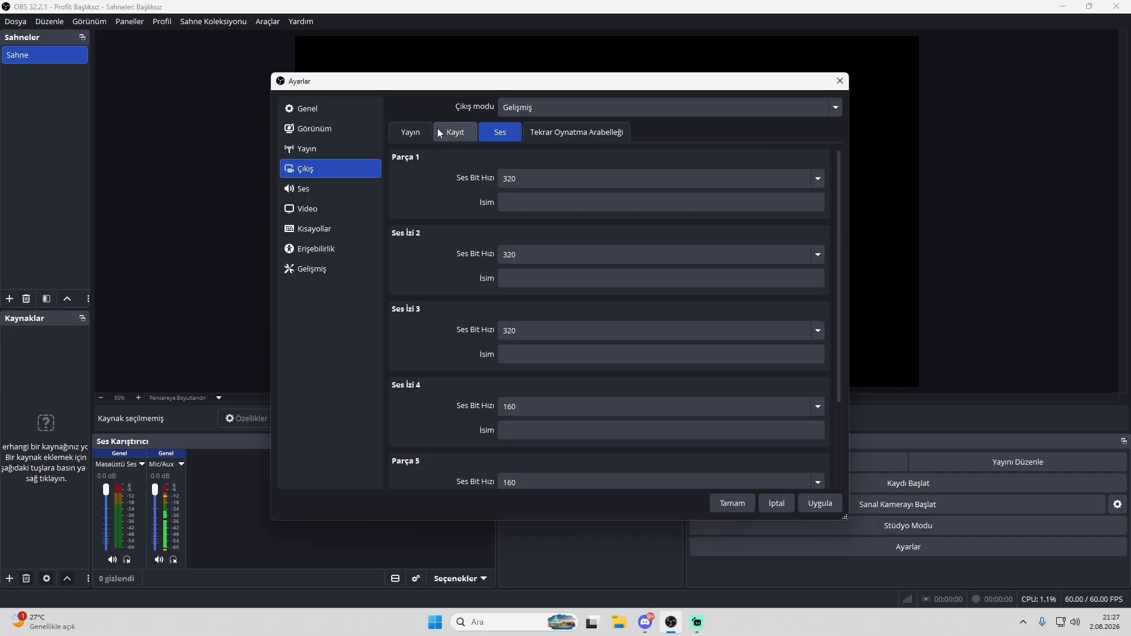
{"action": "left_click", "coordinate": [411, 132]}
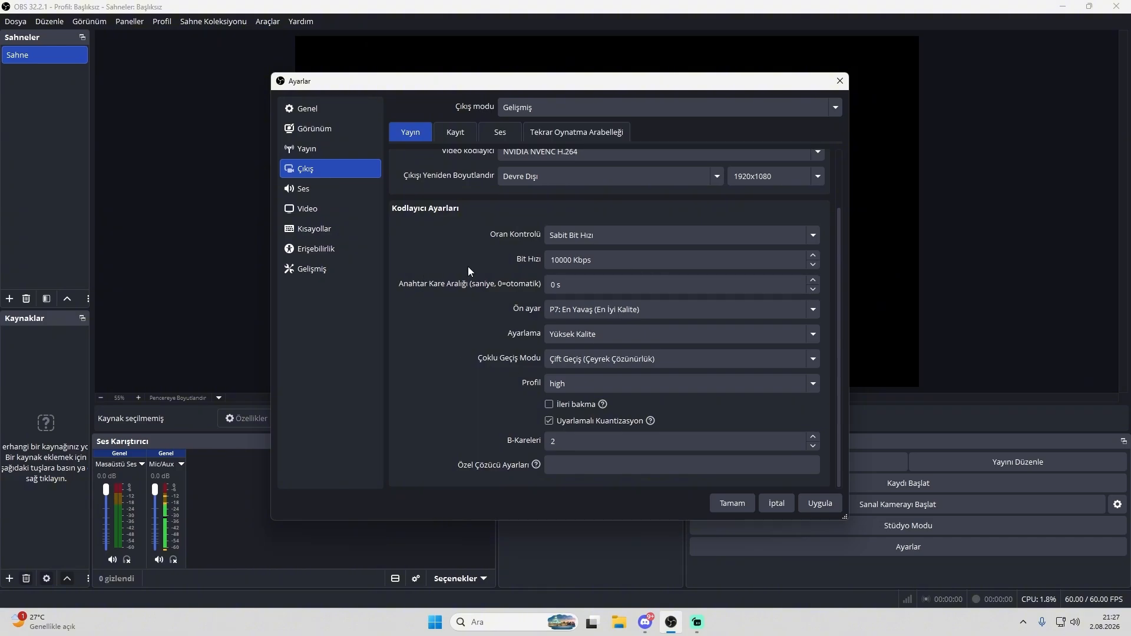
In the Ses settings, switch the sampling rate to 44.1 kHz and back to 48 kHz.
{"action": "left_click", "coordinate": [303, 188]}
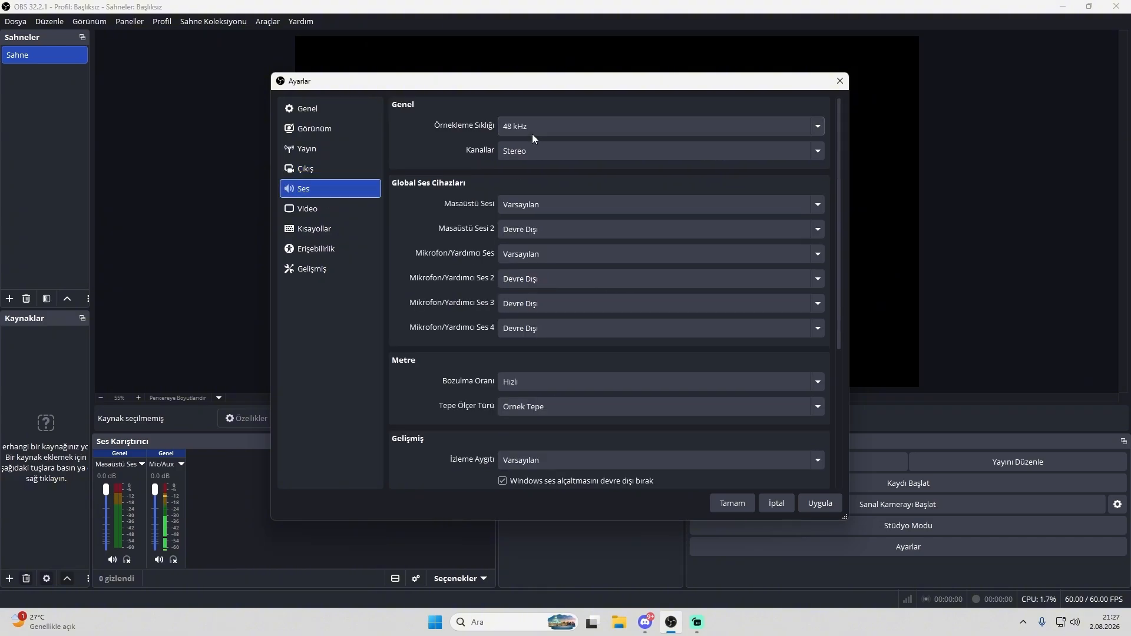
{"action": "left_click", "coordinate": [532, 126]}
{"action": "left_click", "coordinate": [530, 141]}
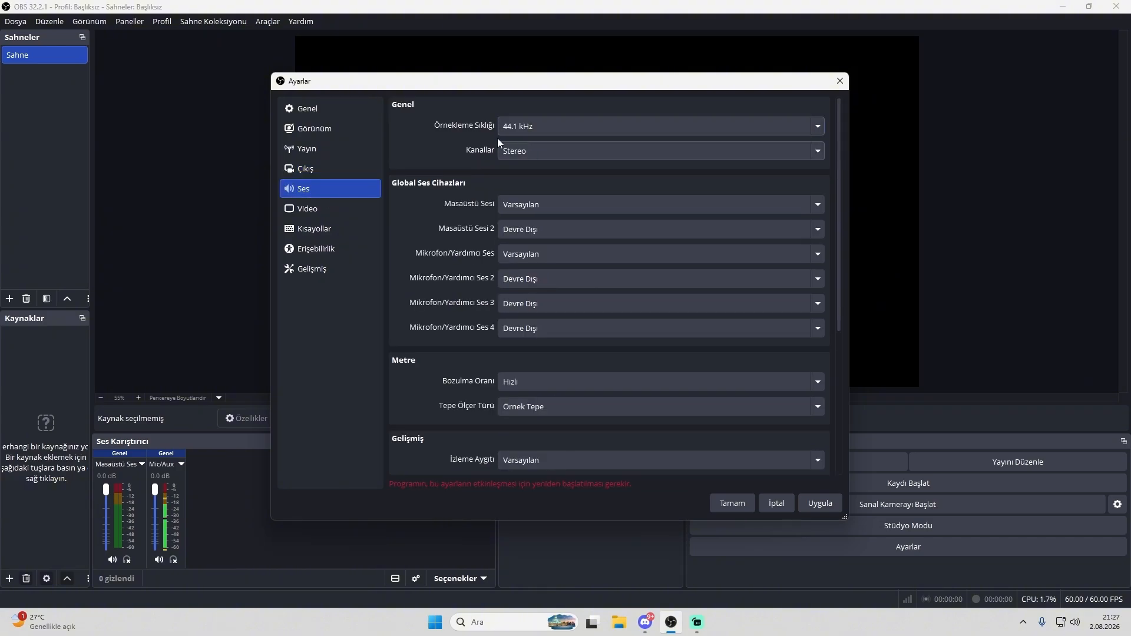
{"action": "left_click", "coordinate": [554, 132]}
{"action": "left_click", "coordinate": [533, 145]}
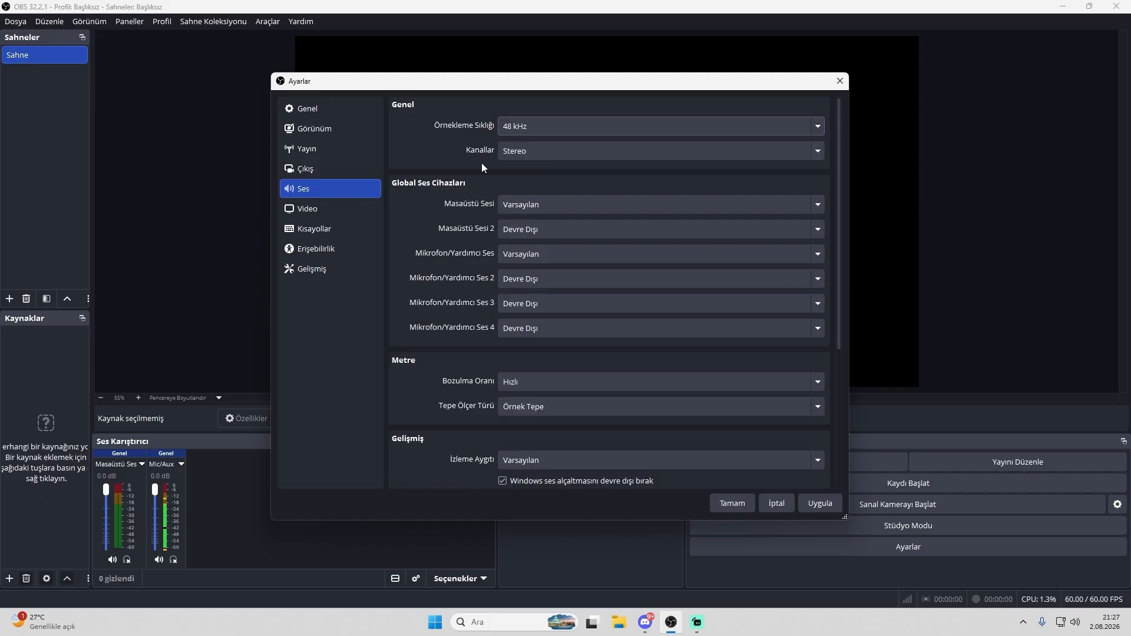
Set Masaüstü Sesi to Hoparlör (USB Audio Device) and Mikrofon/Yardımcı Ses to Mikrofon (USB Audio Device).
{"action": "left_click", "coordinate": [542, 205]}
{"action": "left_click", "coordinate": [567, 278]}
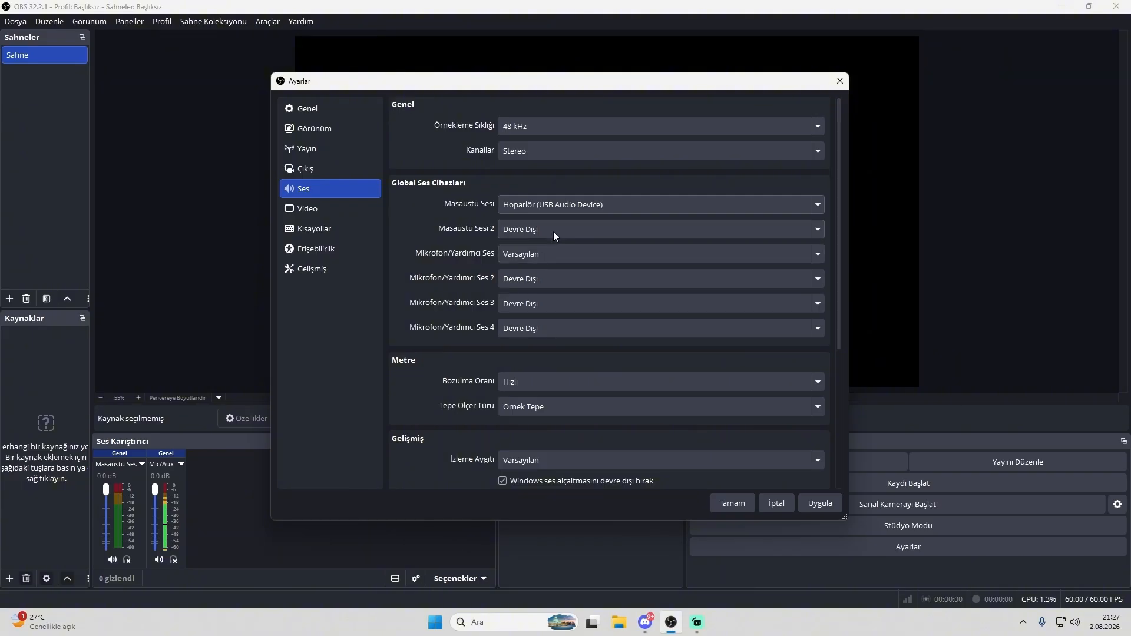
{"action": "left_click", "coordinate": [553, 251]}
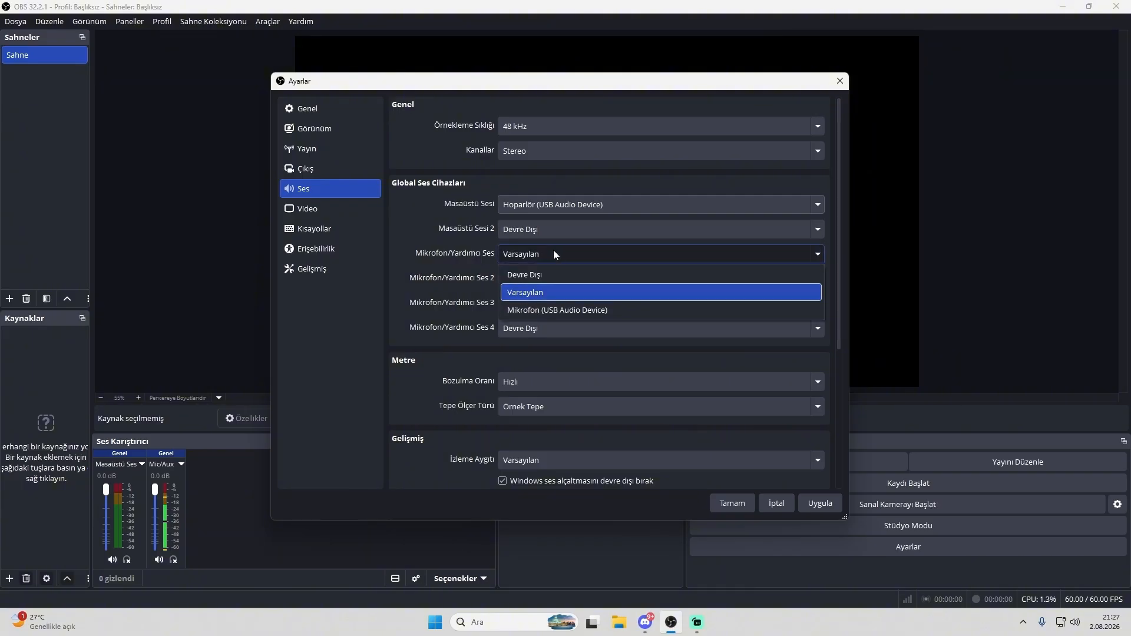
{"action": "left_click", "coordinate": [570, 307]}
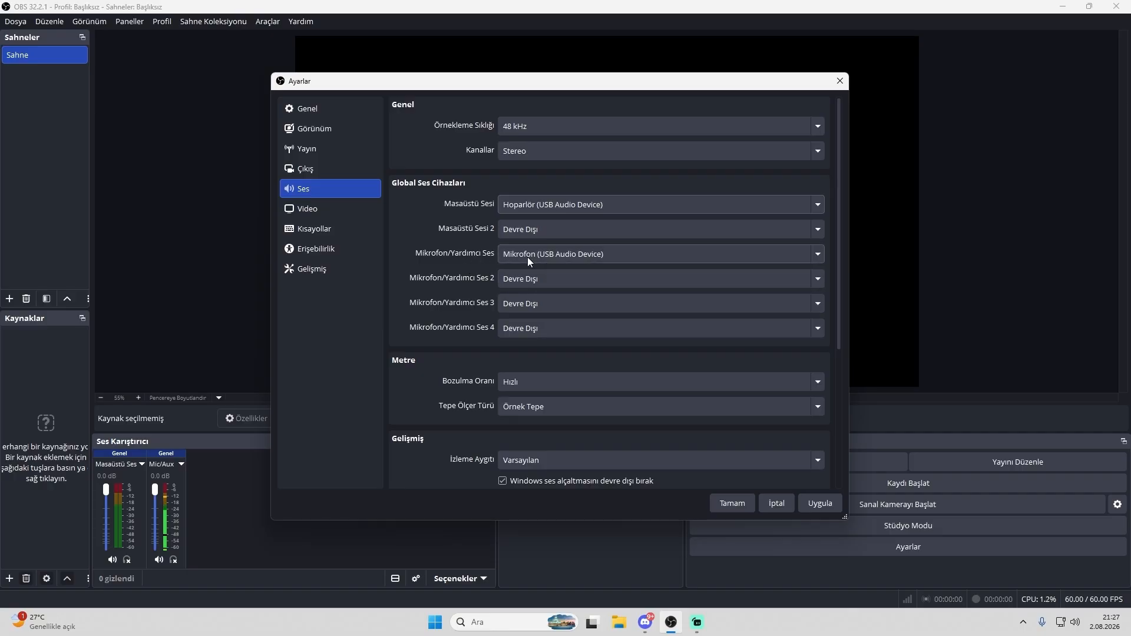
In the Video settings, change the base canvas resolution to 1280x720 and set it back to 1920x1080.
{"action": "left_click", "coordinate": [350, 210]}
{"action": "left_click", "coordinate": [567, 125]}
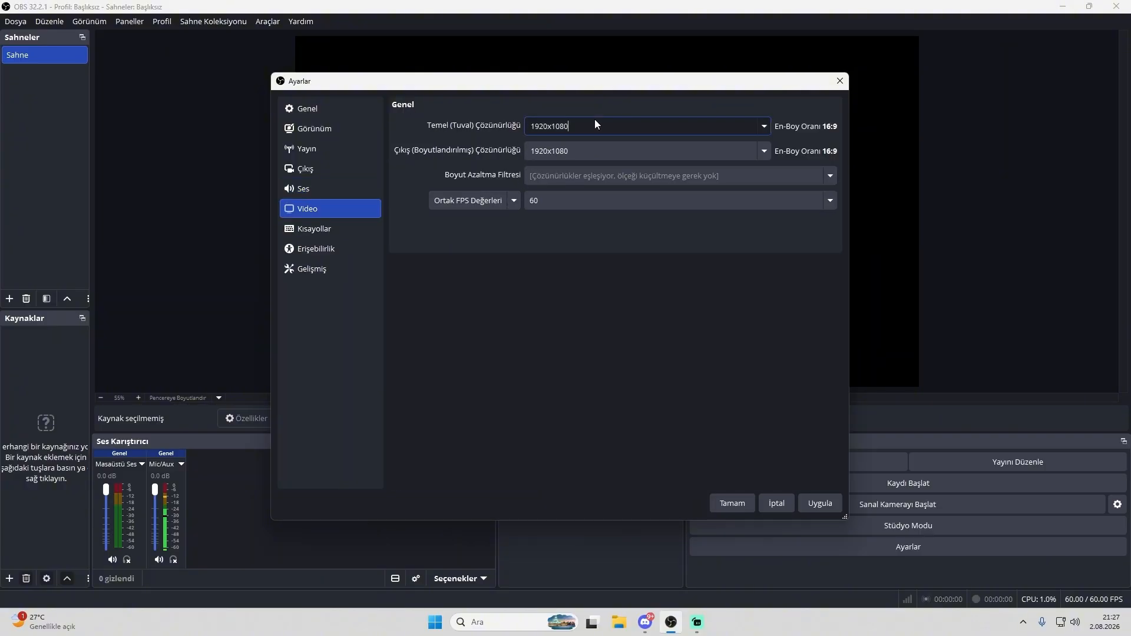
{"action": "left_click", "coordinate": [768, 125]}
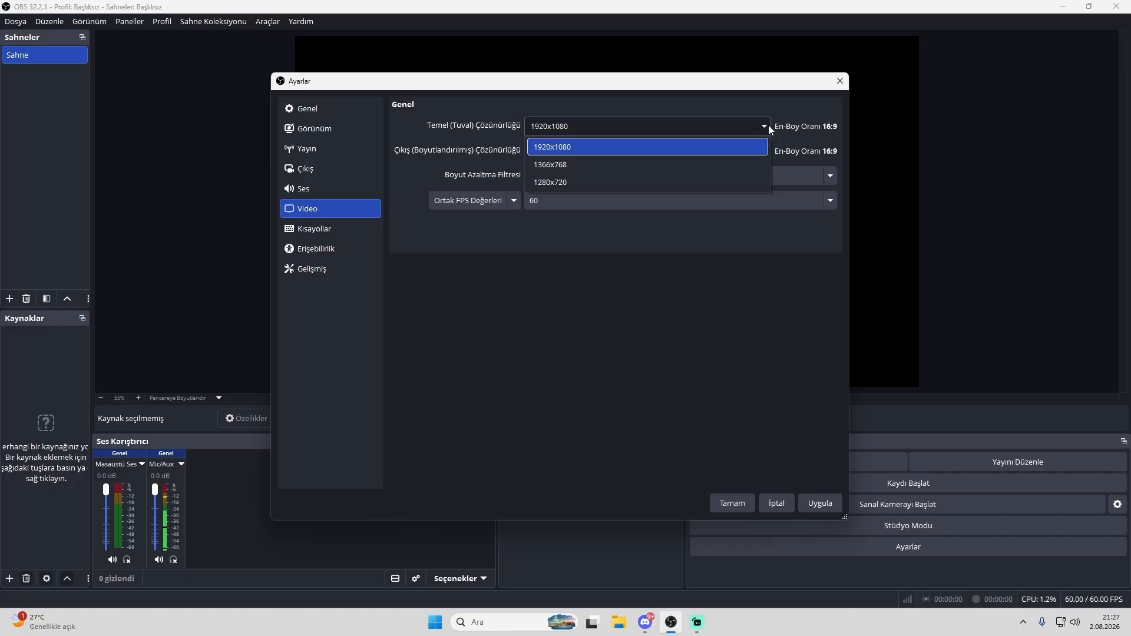
{"action": "left_click", "coordinate": [595, 182]}
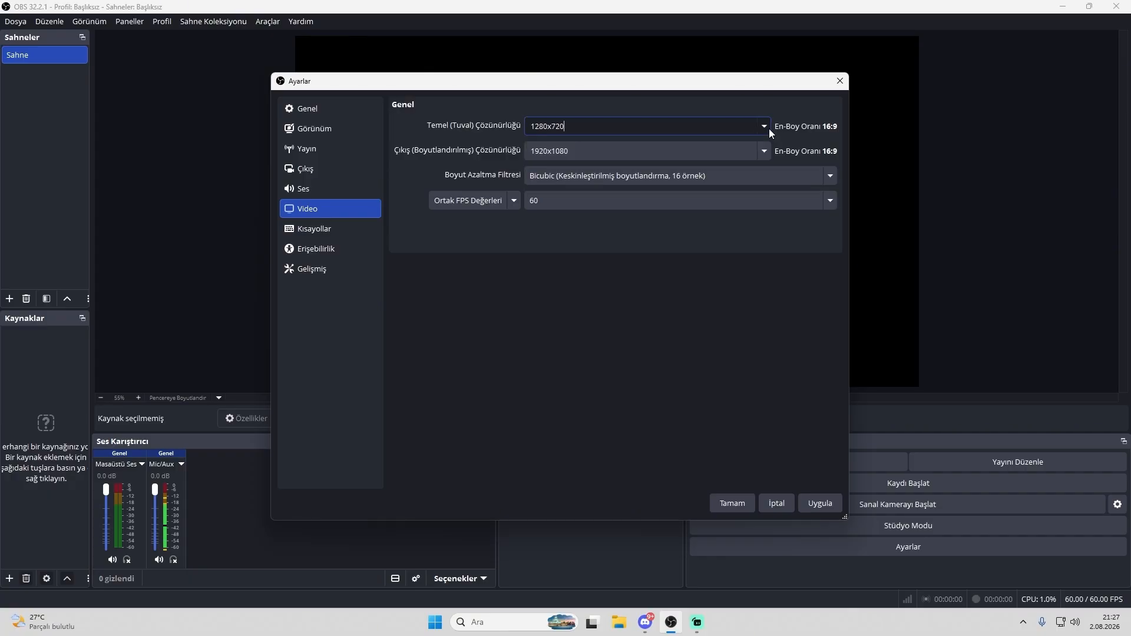
{"action": "left_click", "coordinate": [764, 127]}
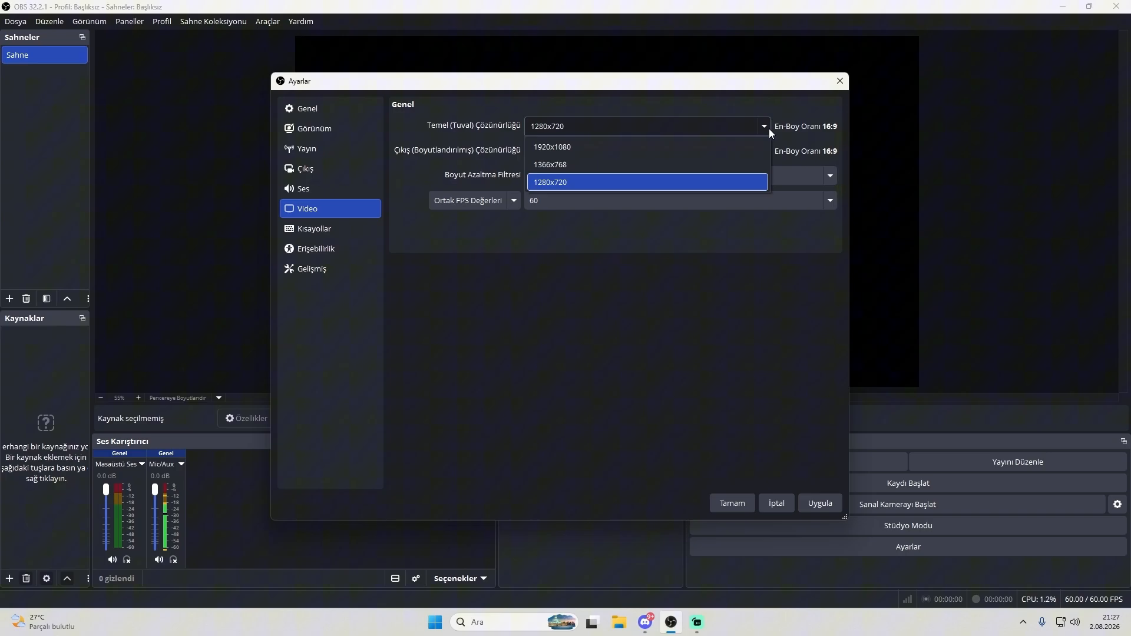
{"action": "left_click", "coordinate": [605, 145]}
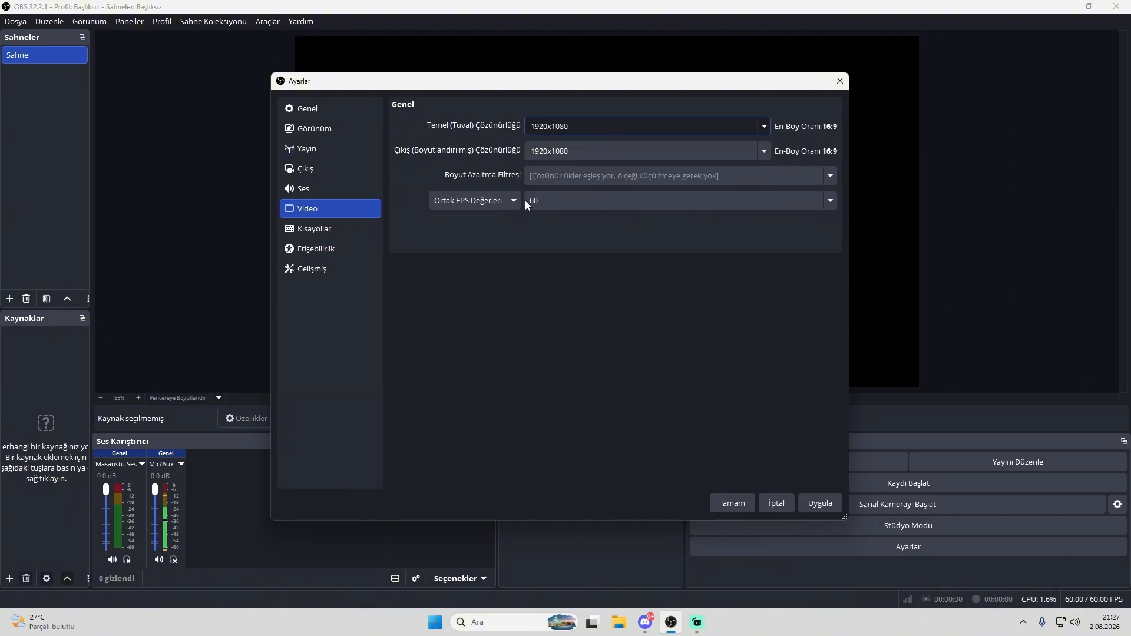
Assign the shortcut Alt + Num + to Yayını Başlat and Alt + Num - to Yayını Durdur.
{"action": "left_click", "coordinate": [313, 231]}
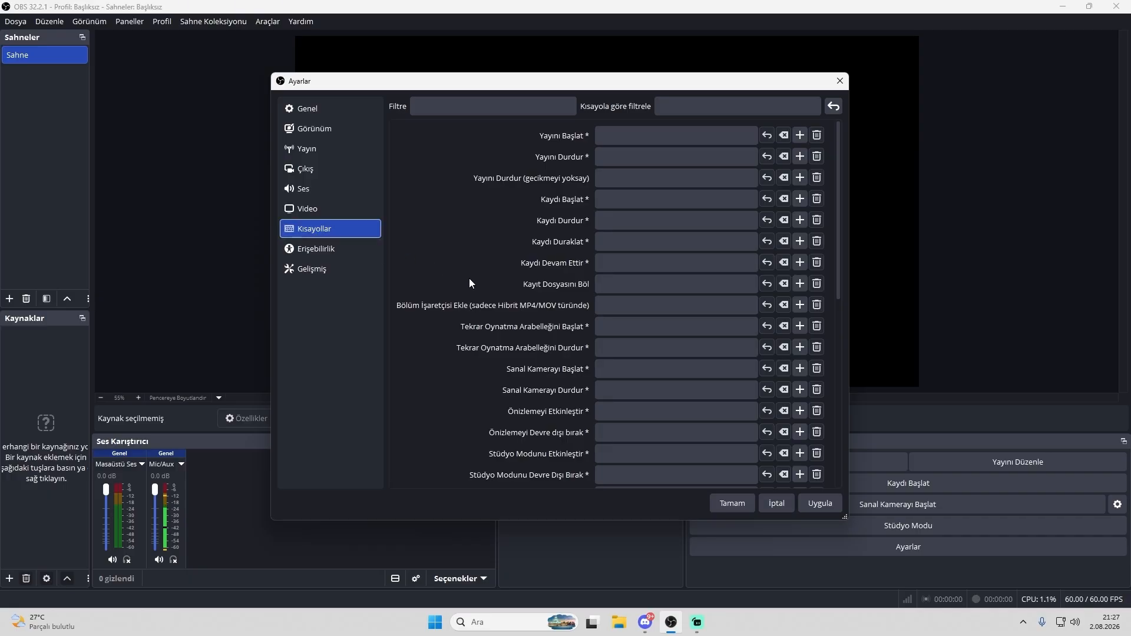
{"action": "left_click", "coordinate": [618, 228]}
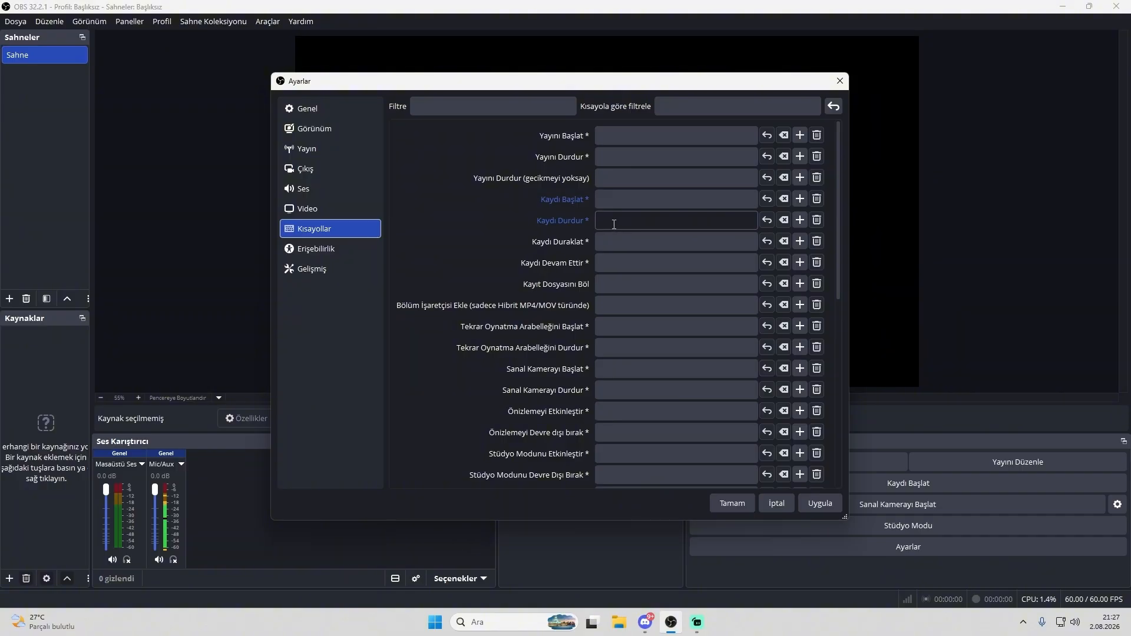
{"action": "left_click", "coordinate": [606, 139]}
{"action": "key", "text": "alt"}
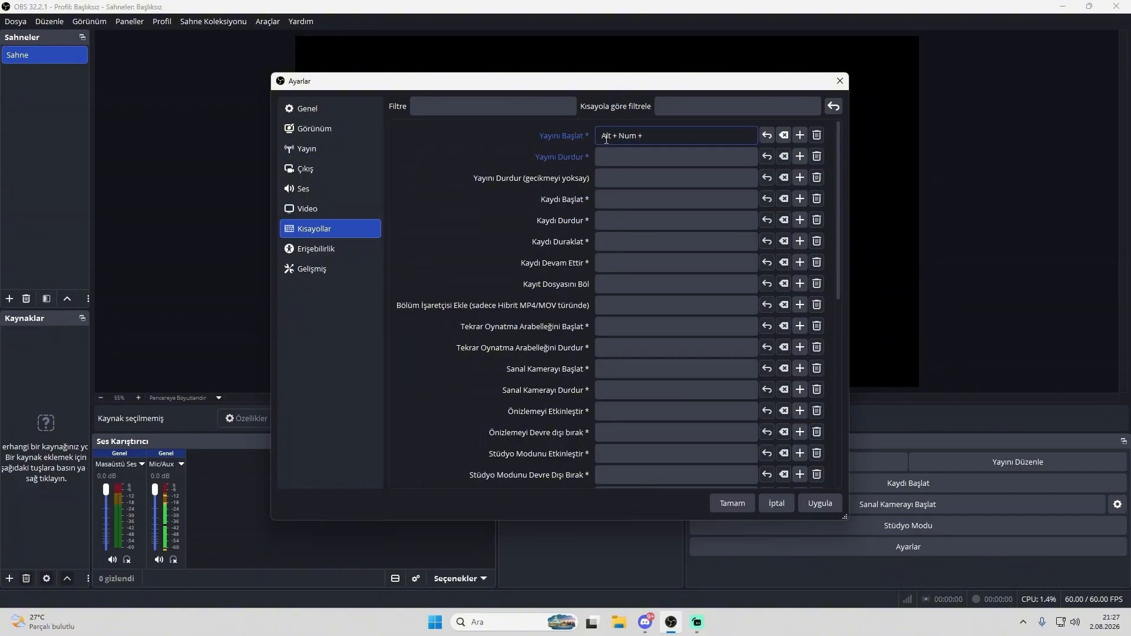
{"action": "left_click", "coordinate": [627, 157]}
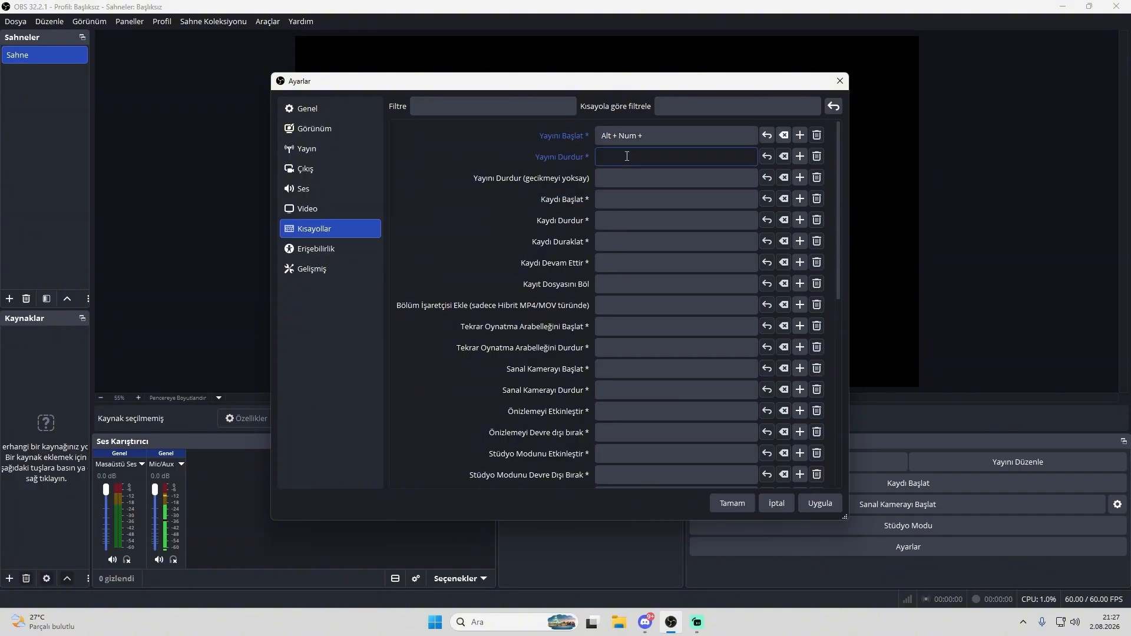
{"action": "key", "text": "alt"}
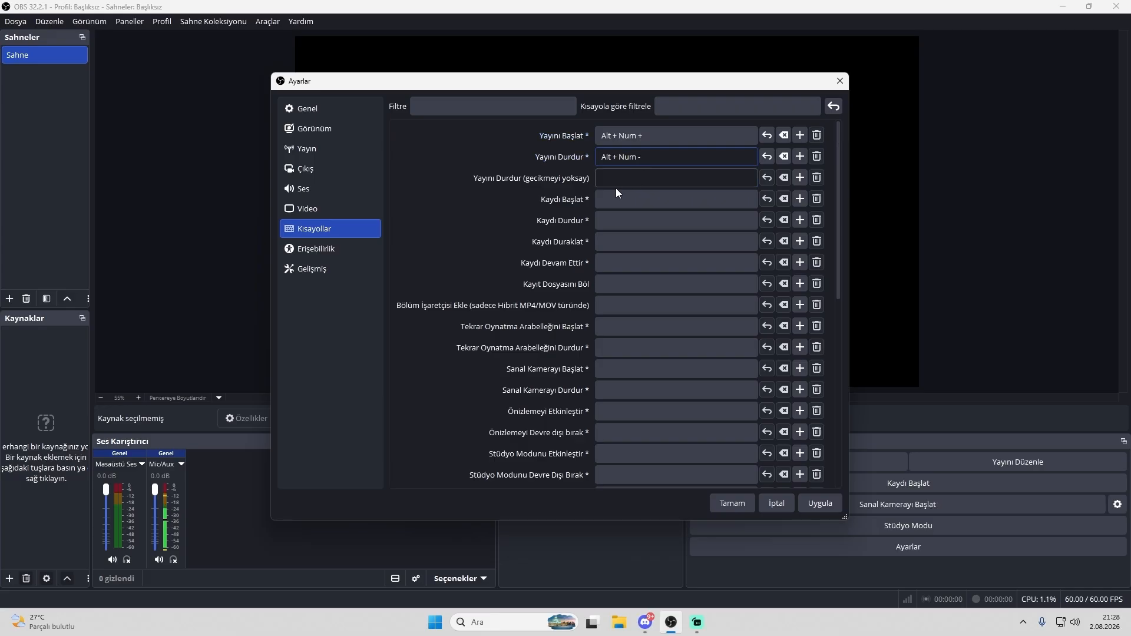
Remove the shortcuts assigned to Yayını Başlat and Yayını Durdur.
{"action": "left_click", "coordinate": [672, 224]}
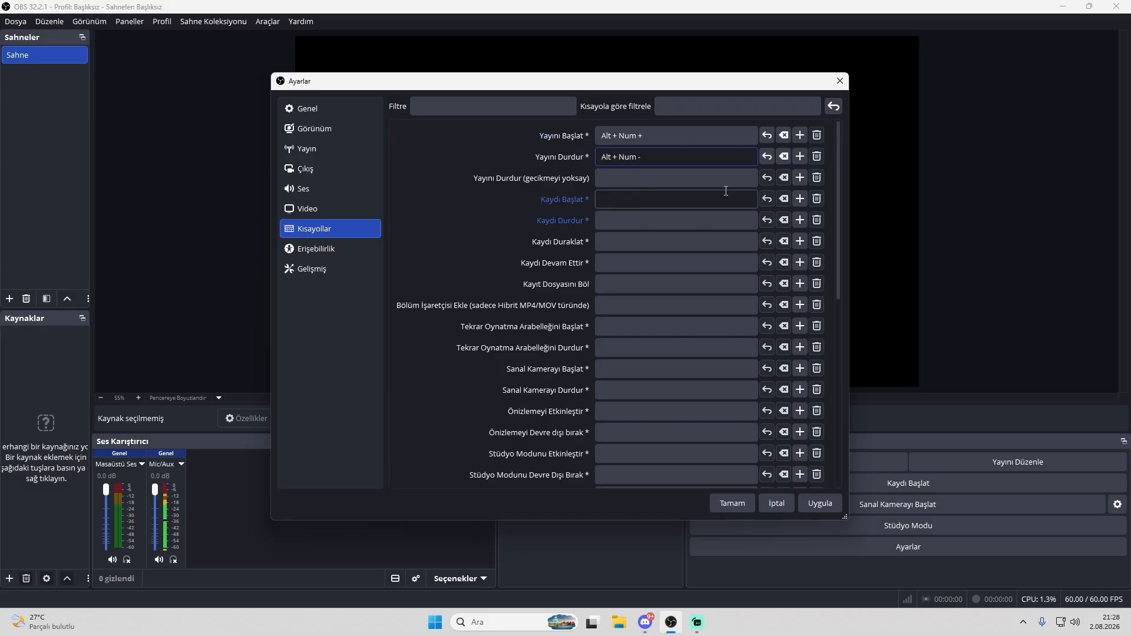
{"action": "left_click", "coordinate": [784, 135]}
{"action": "left_click", "coordinate": [771, 158]}
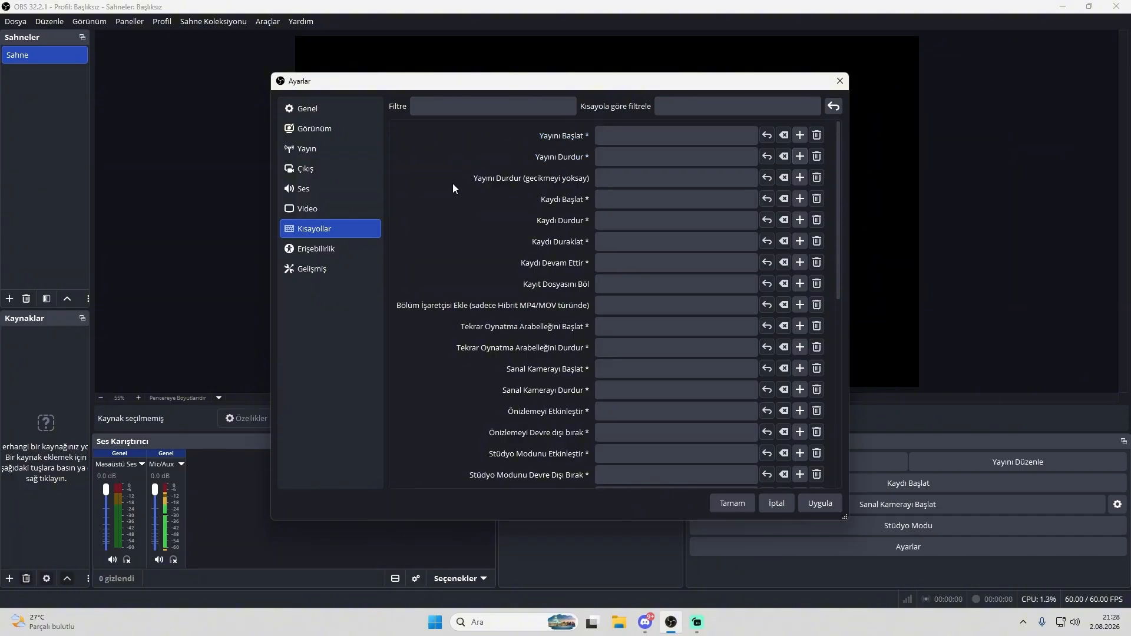
Enable network optimizations (Ağ optimizasyonlarını etkinleştir) in the Ağ section of the Gelişmiş settings.
{"action": "left_click", "coordinate": [334, 264]}
{"action": "scroll", "coordinate": [462, 219], "scroll_direction": "down", "scroll_amount": 6}
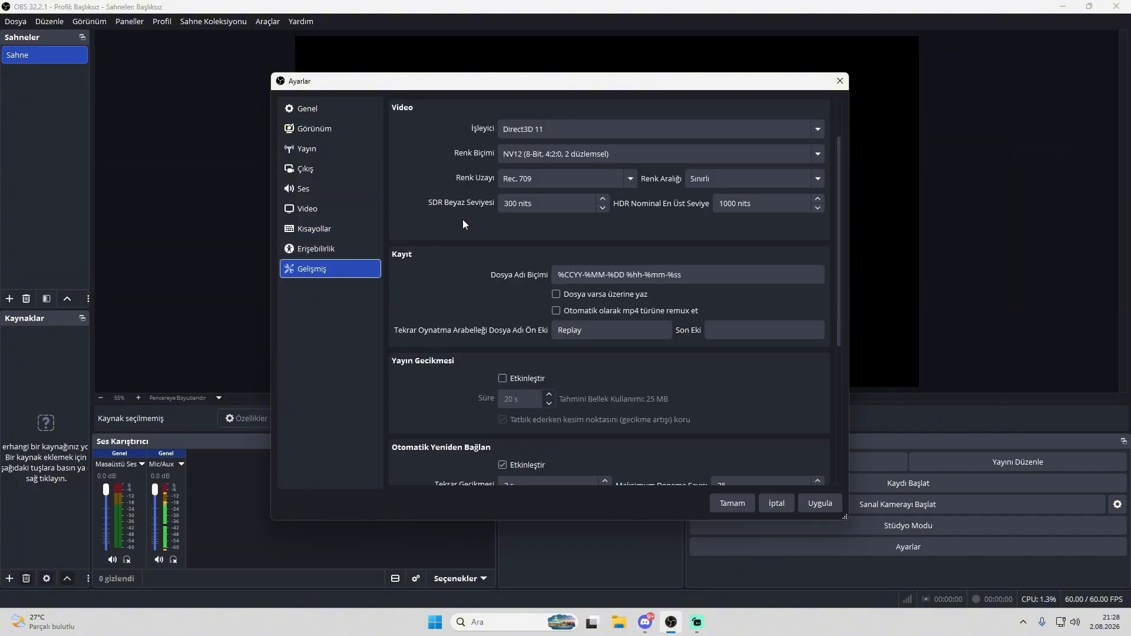
{"action": "scroll", "coordinate": [462, 264], "scroll_direction": "down", "scroll_amount": 3}
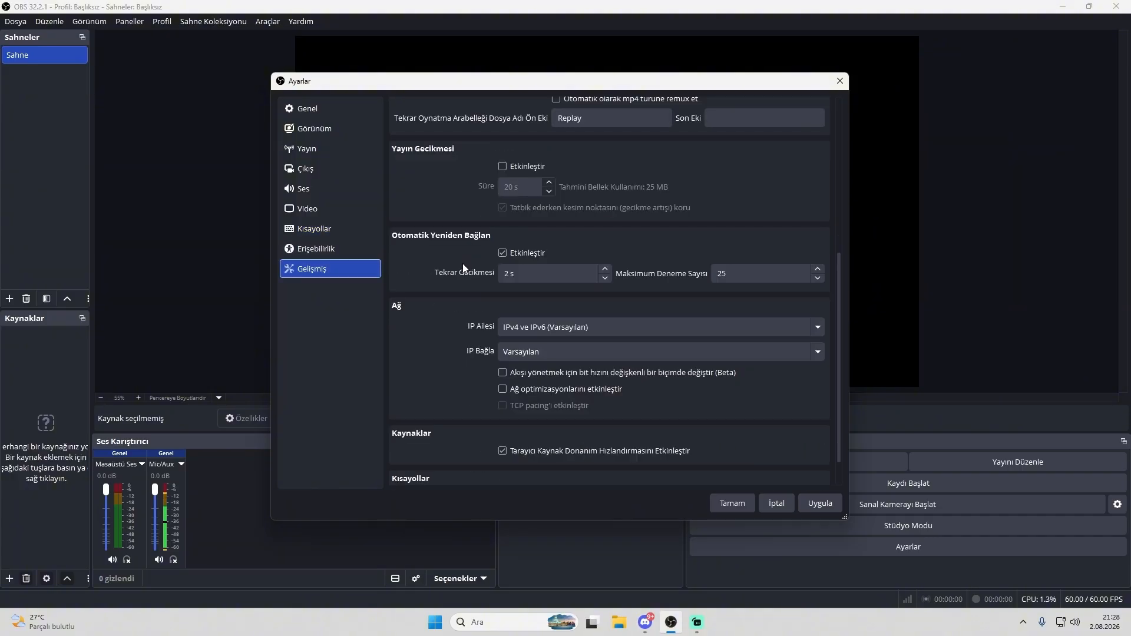
{"action": "left_click", "coordinate": [528, 351]}
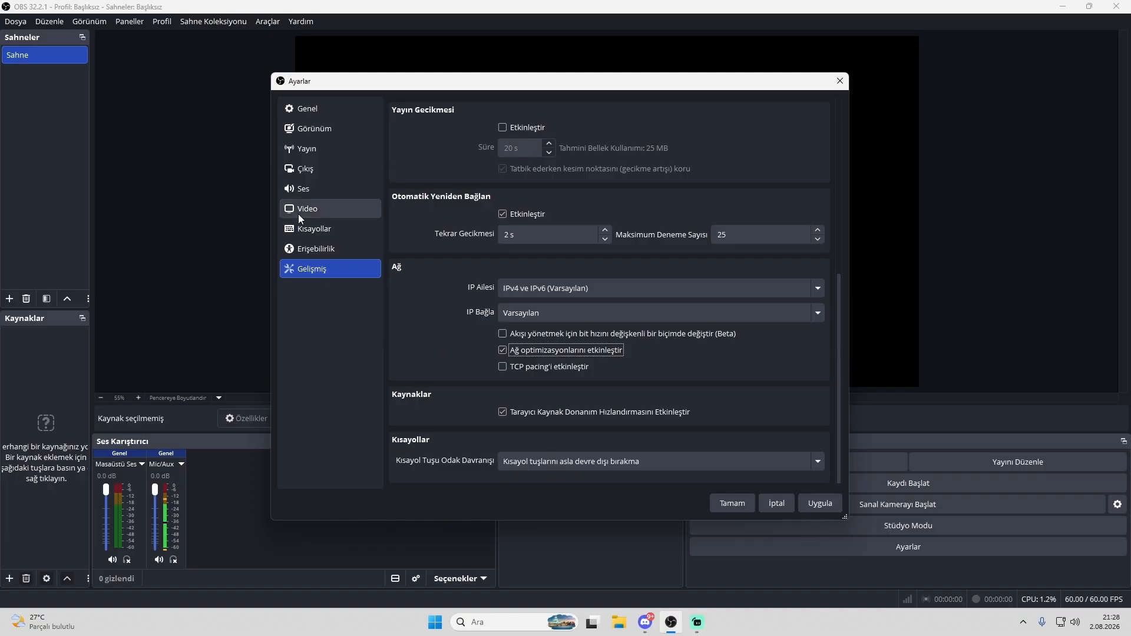
Recheck the Yayın and Çıkış settings, and save all the settings changes.
{"action": "left_click", "coordinate": [333, 129]}
{"action": "left_click", "coordinate": [334, 150]}
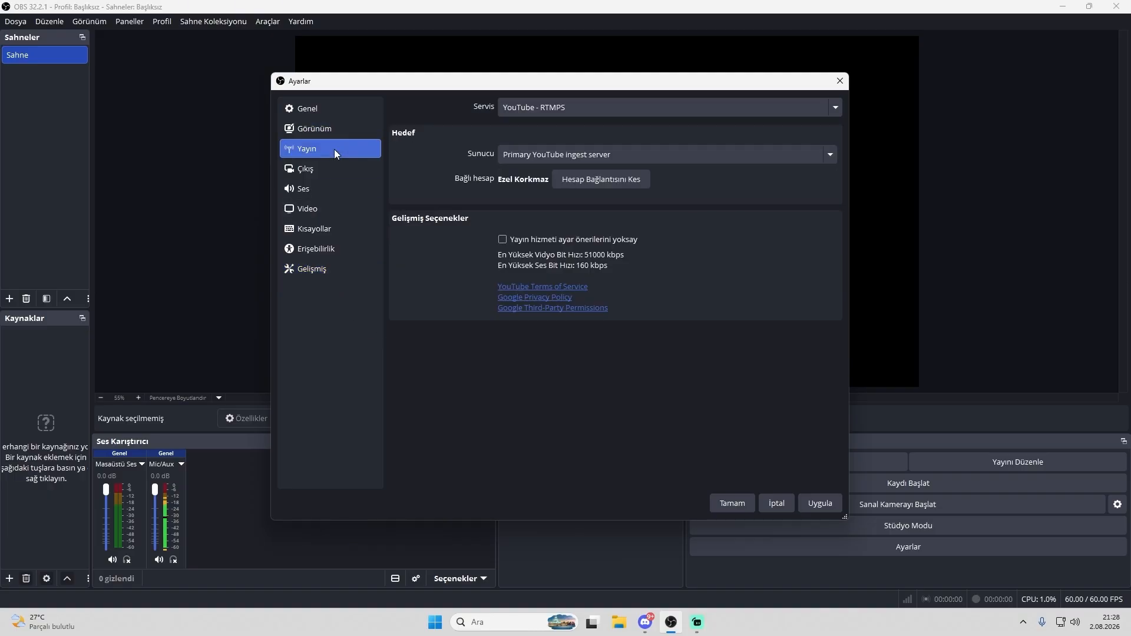
{"action": "key", "text": "Down"}
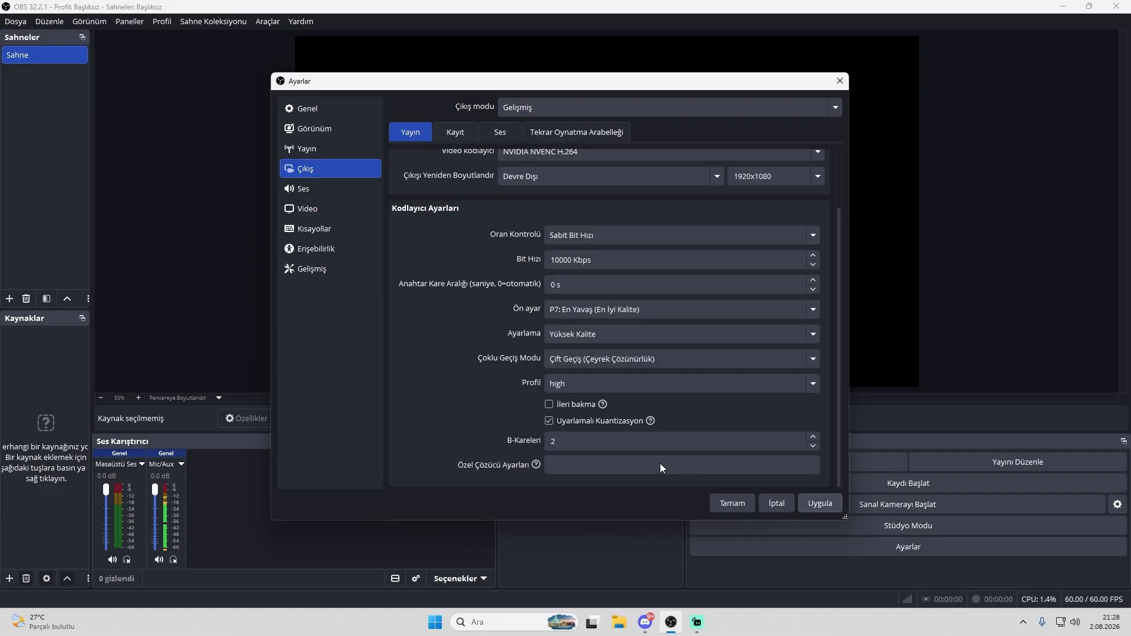
{"action": "left_click", "coordinate": [739, 503]}
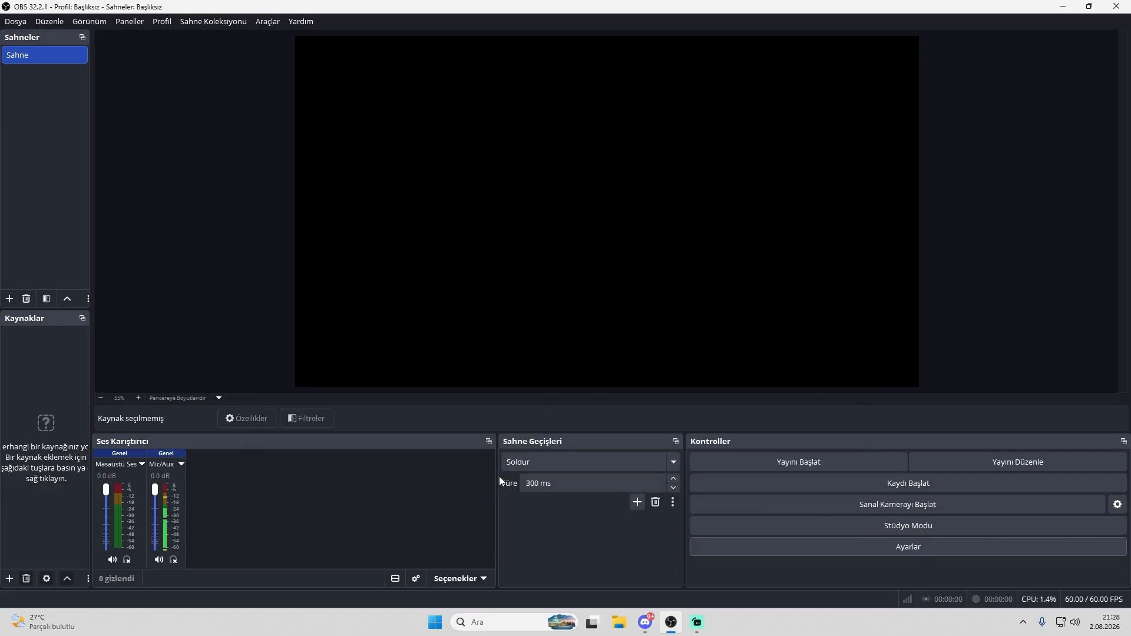
Add a new Ekran Yakalama source with the capture method Otomatik and the 27GL650F 1920x1080 primary display, with the cursor captured.
{"action": "left_click", "coordinate": [9, 579]}
{"action": "left_click", "coordinate": [334, 163]}
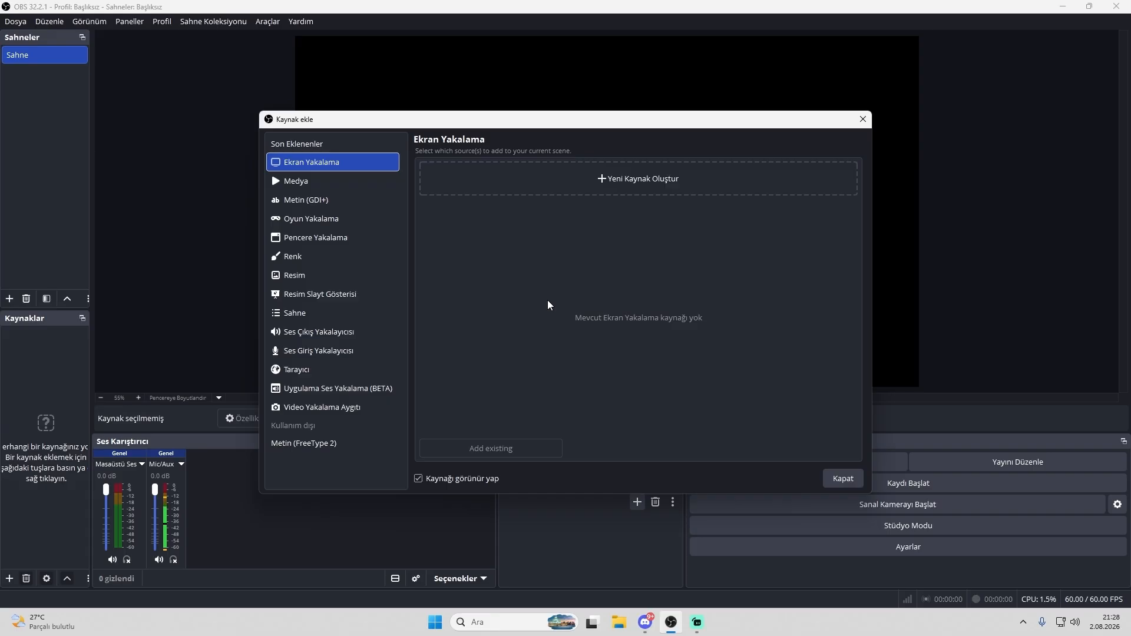
{"action": "left_click", "coordinate": [365, 219]}
{"action": "left_click", "coordinate": [347, 162]}
{"action": "left_click", "coordinate": [354, 219]}
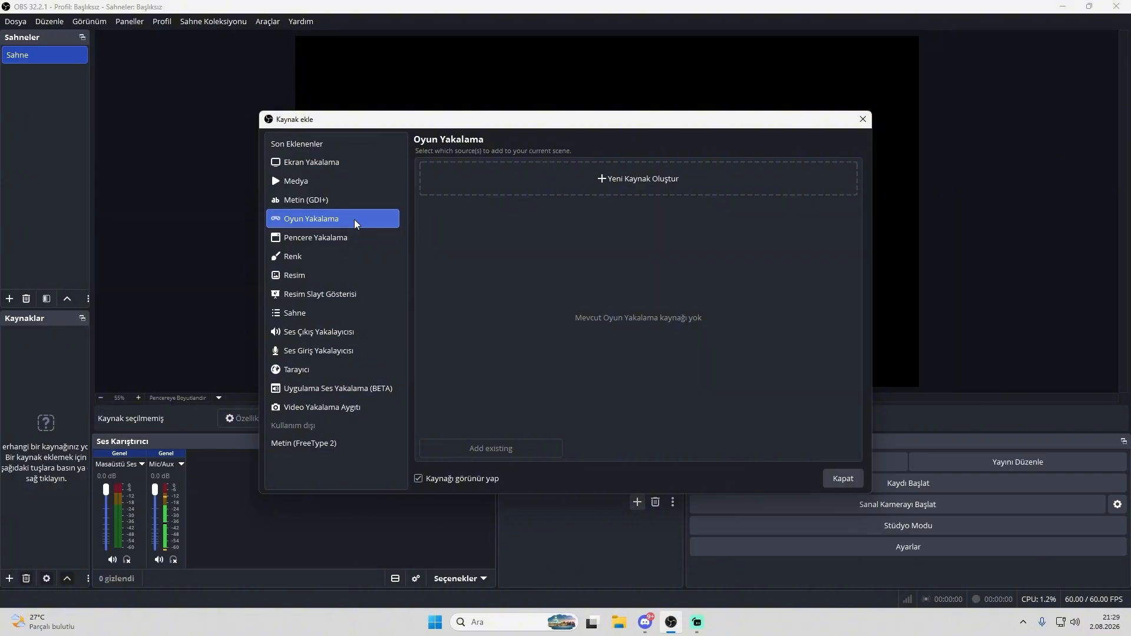
{"action": "left_click", "coordinate": [347, 237]}
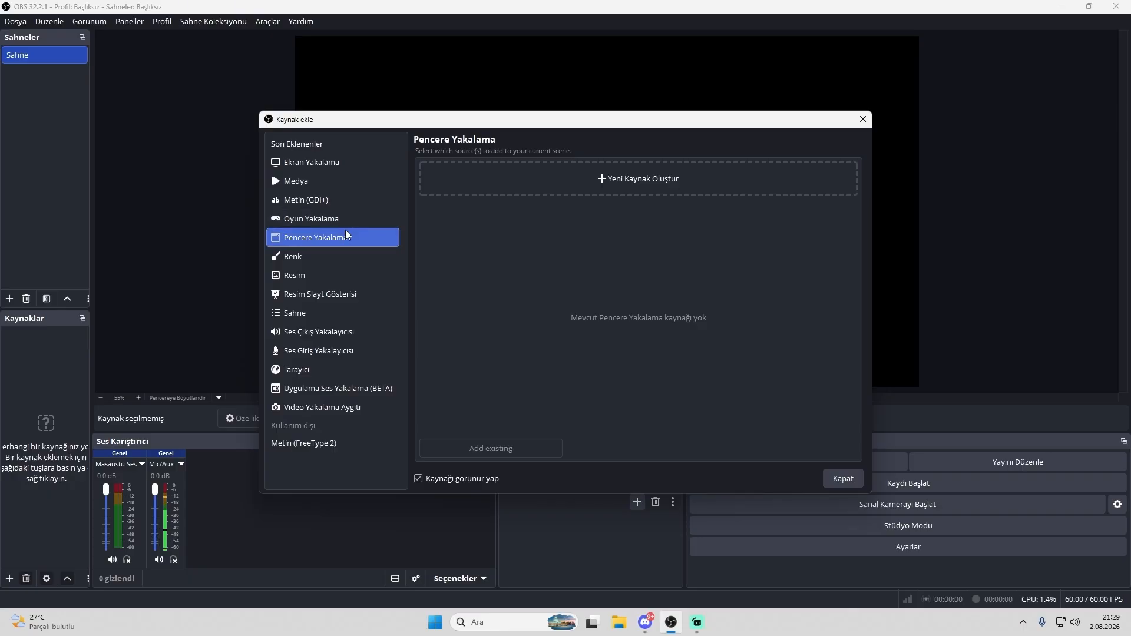
{"action": "left_click", "coordinate": [347, 219]}
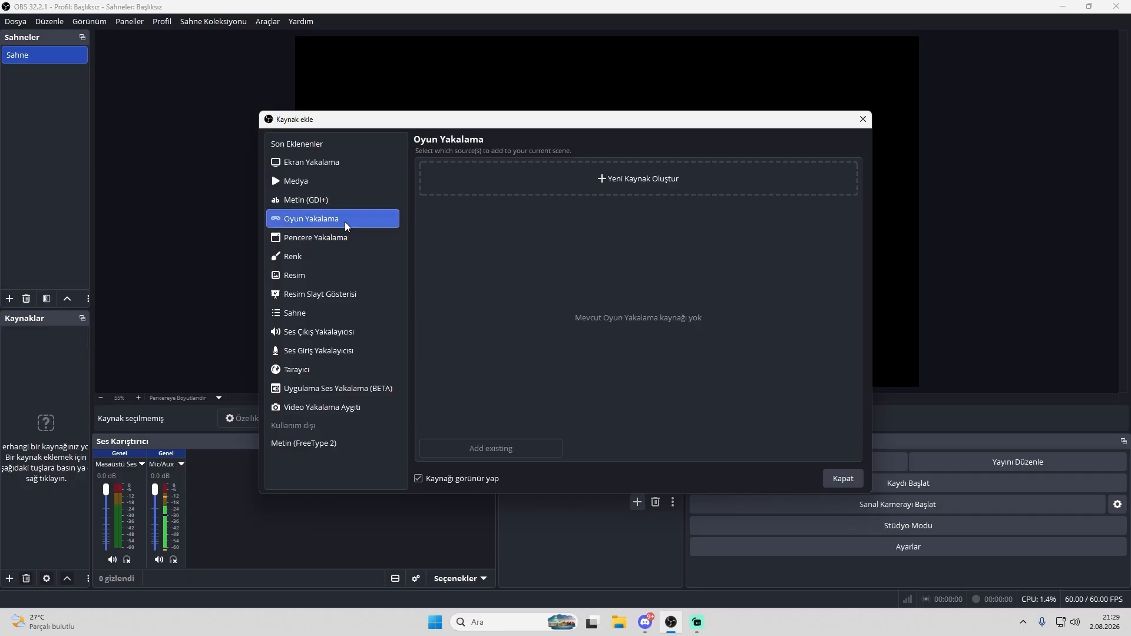
{"action": "double_click", "coordinate": [359, 164]}
{"action": "left_click", "coordinate": [497, 306]}
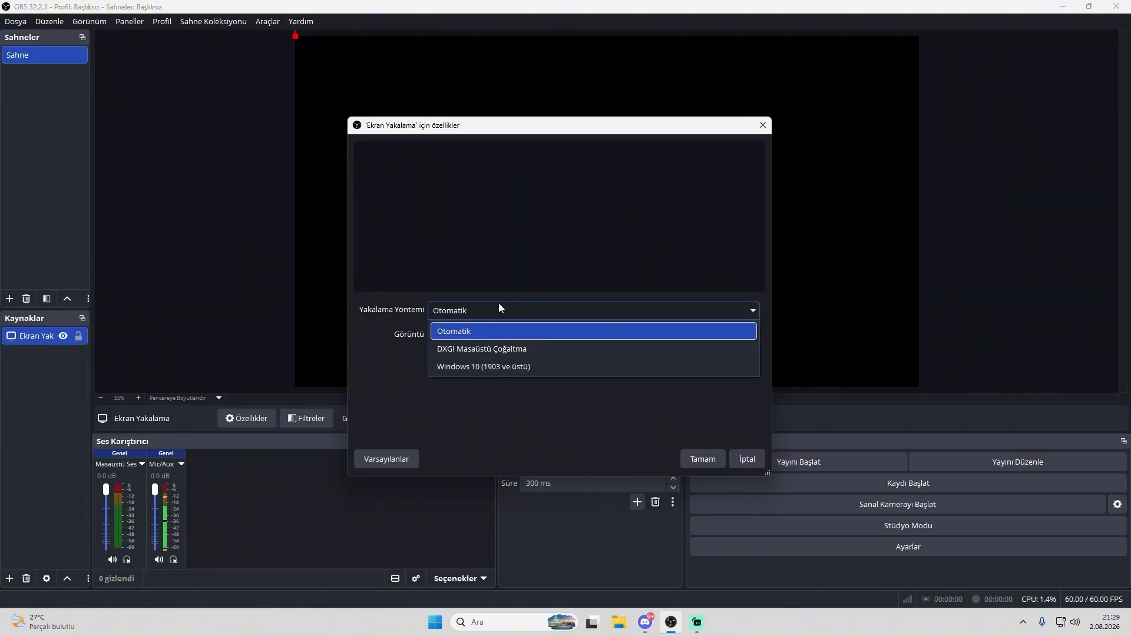
{"action": "left_click", "coordinate": [486, 331]}
{"action": "left_click", "coordinate": [513, 335]}
{"action": "left_click", "coordinate": [495, 373]}
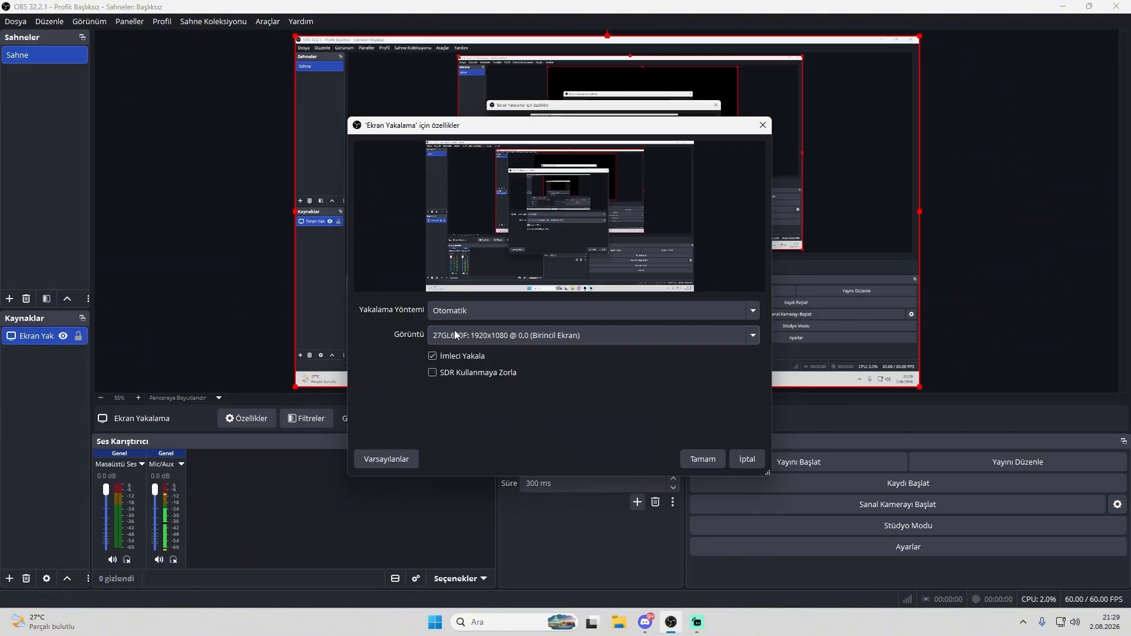
{"action": "left_click", "coordinate": [713, 466]}
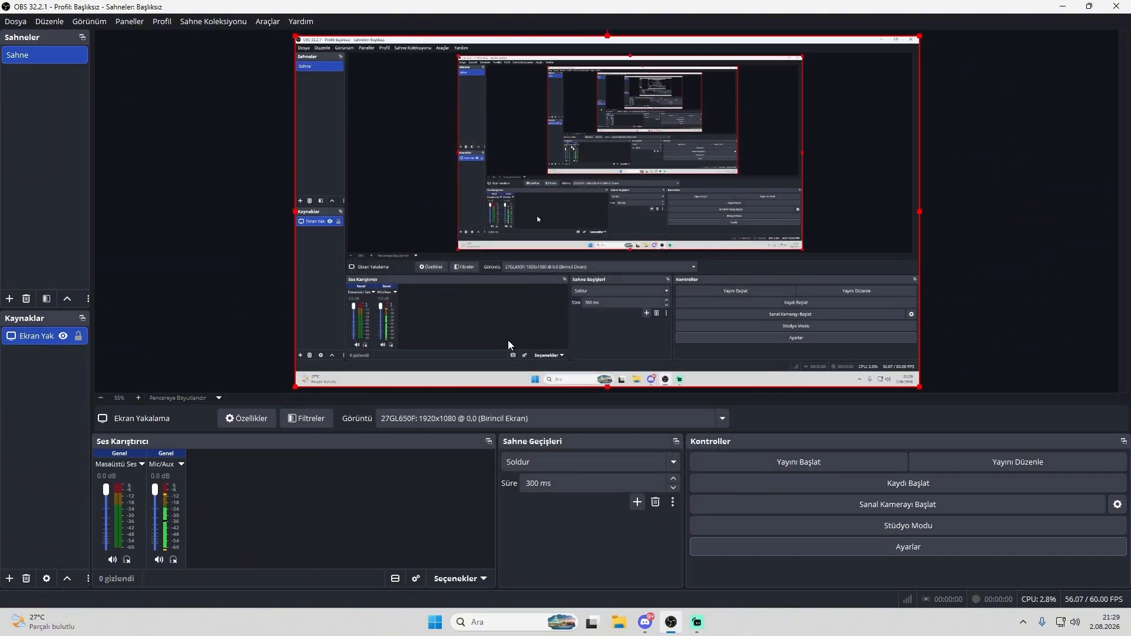
Hide the Ekran Yakalama source and add a new Oyun Yakalama source in the mode Belirli bir pencereyi yakala.
{"action": "left_click", "coordinate": [63, 335]}
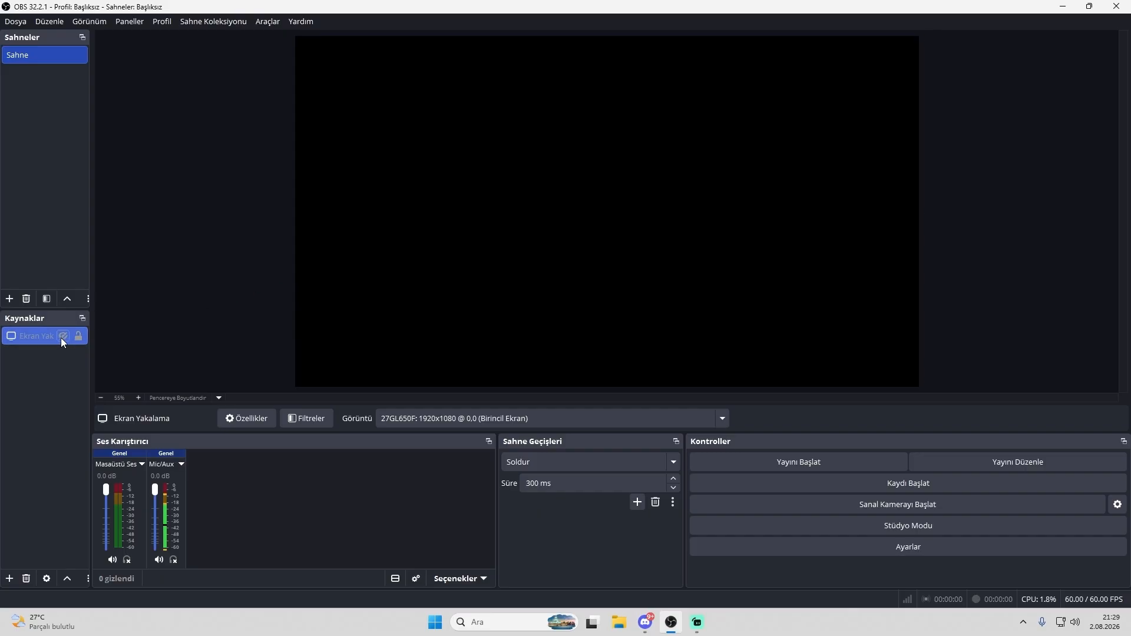
{"action": "left_click", "coordinate": [9, 578]}
{"action": "left_click", "coordinate": [339, 219]}
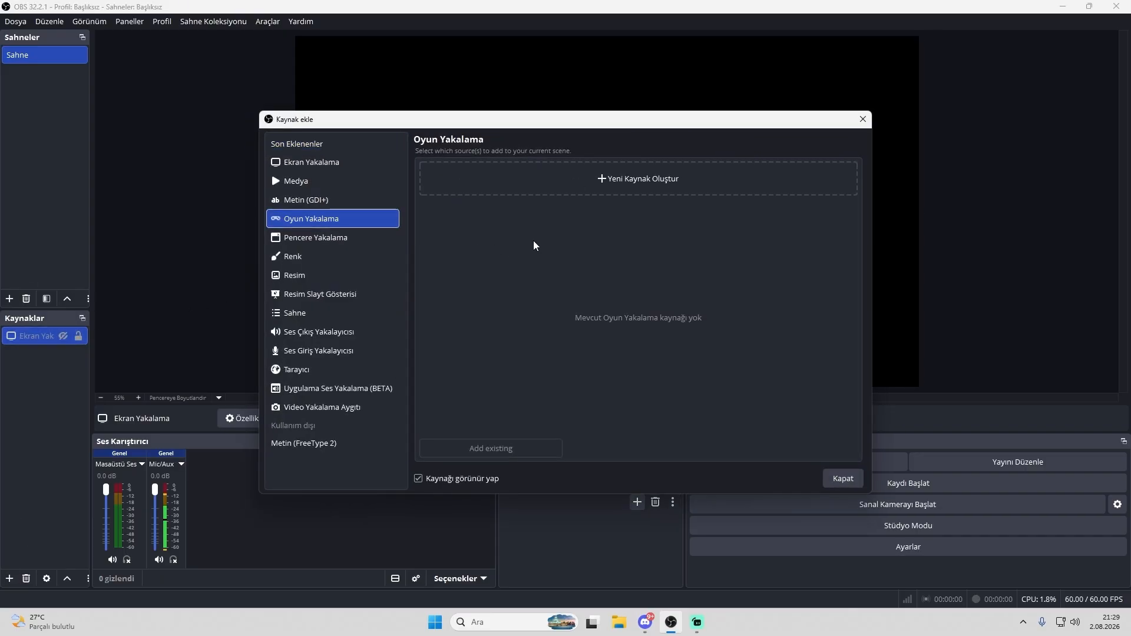
{"action": "left_click", "coordinate": [649, 178]}
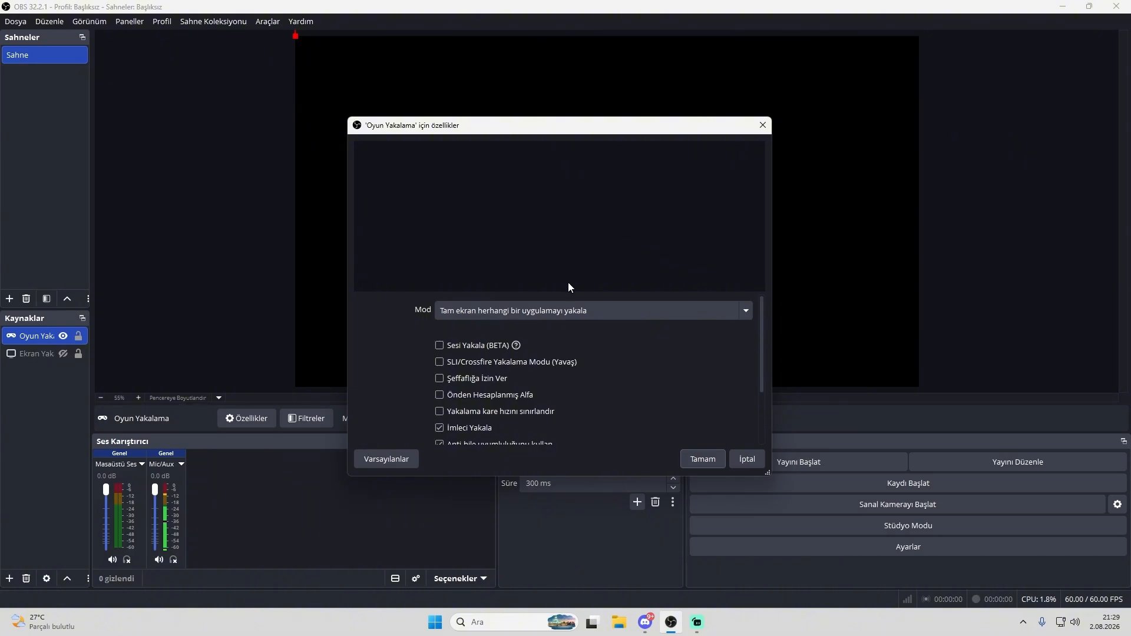
{"action": "left_click", "coordinate": [500, 310]}
{"action": "left_click", "coordinate": [492, 341]}
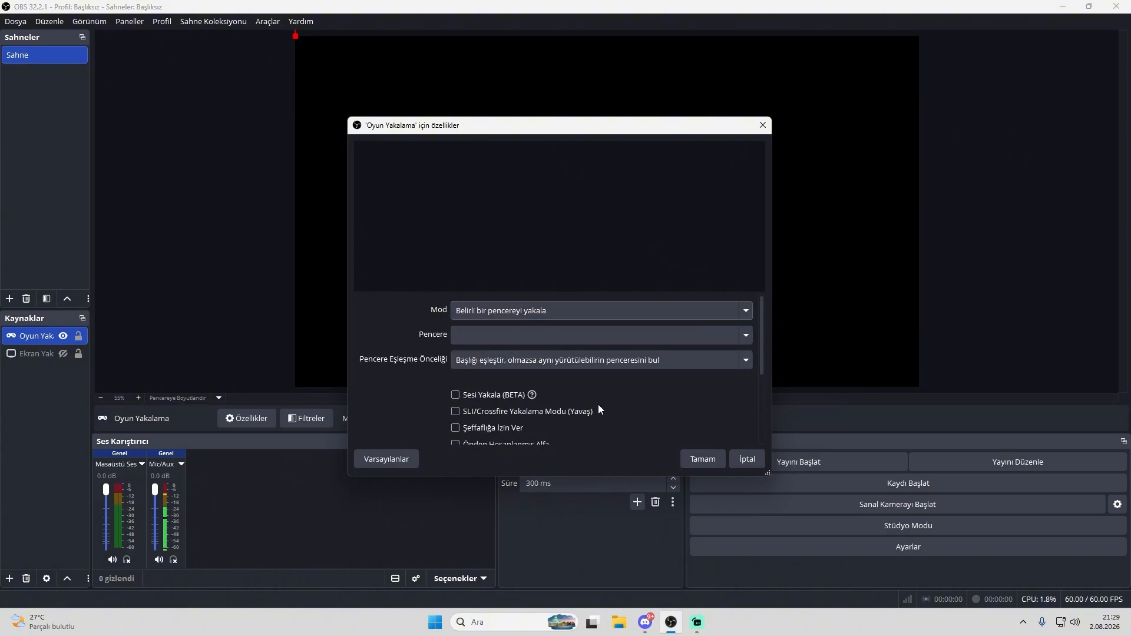
{"action": "left_click", "coordinate": [709, 459]}
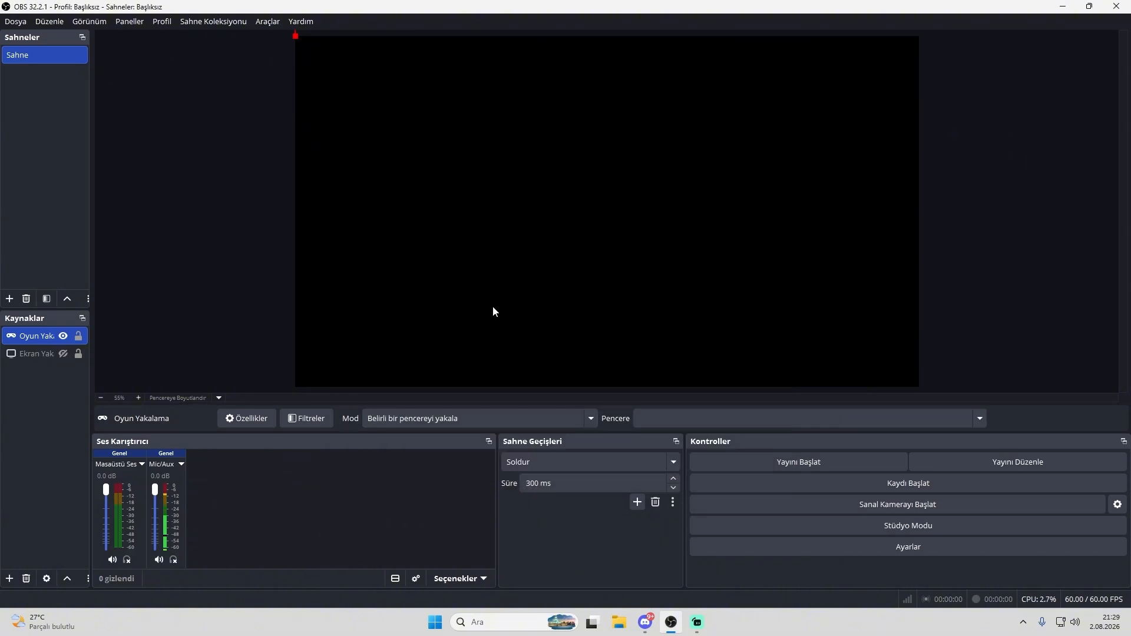
Examine the capture modes and the windows available for the Oyun Yakalama source, leaving both settings as they are.
{"action": "left_click", "coordinate": [516, 416]}
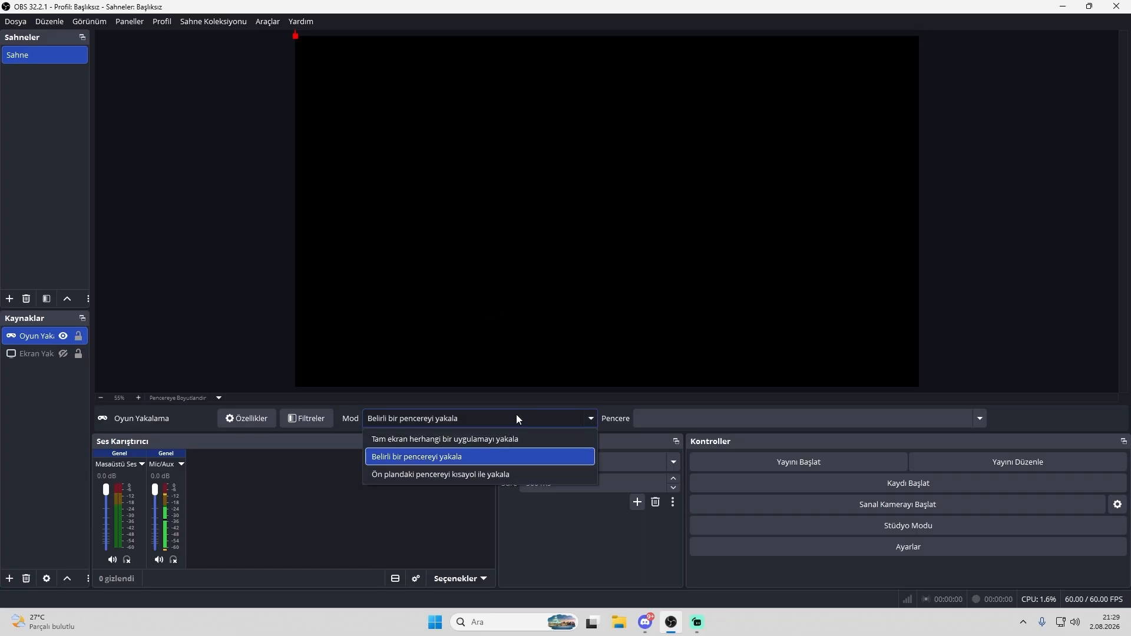
{"action": "left_click", "coordinate": [493, 420]}
{"action": "left_click", "coordinate": [679, 421]}
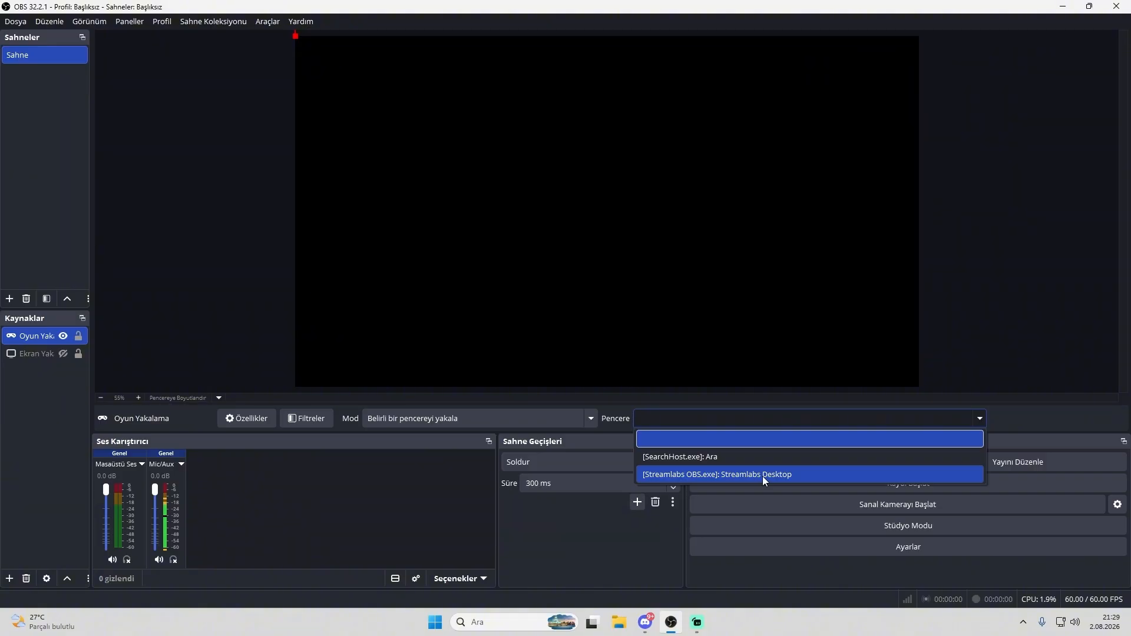
{"action": "left_click", "coordinate": [421, 488]}
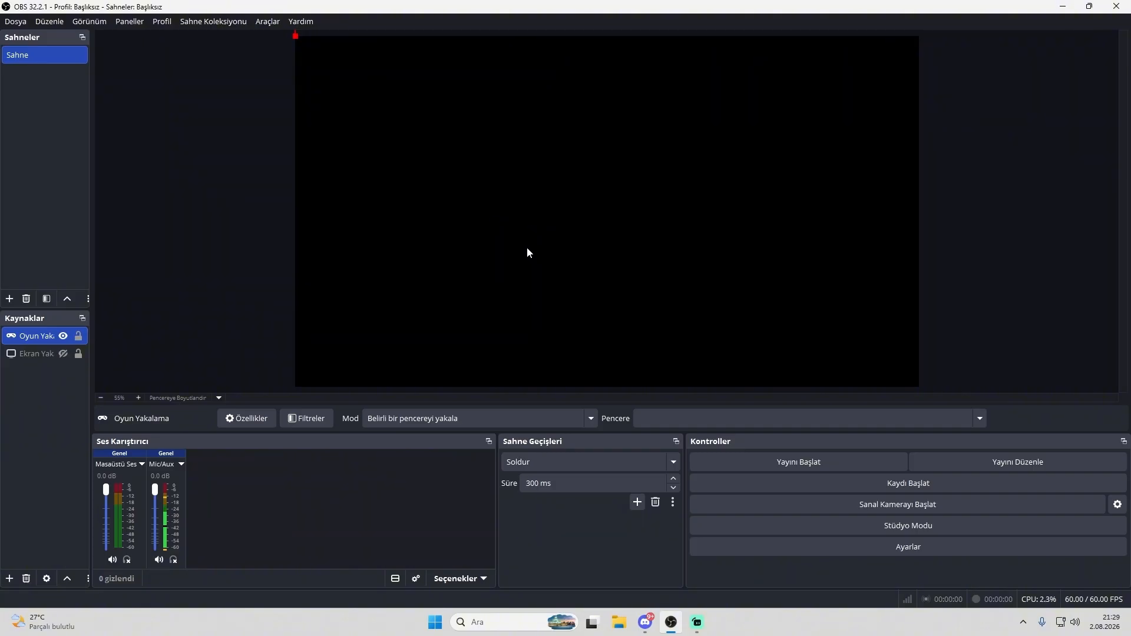
Look through the other source types and add a new Video Yakalama Aygıtı source using FHD Camera with its default settings.
{"action": "left_click", "coordinate": [9, 579]}
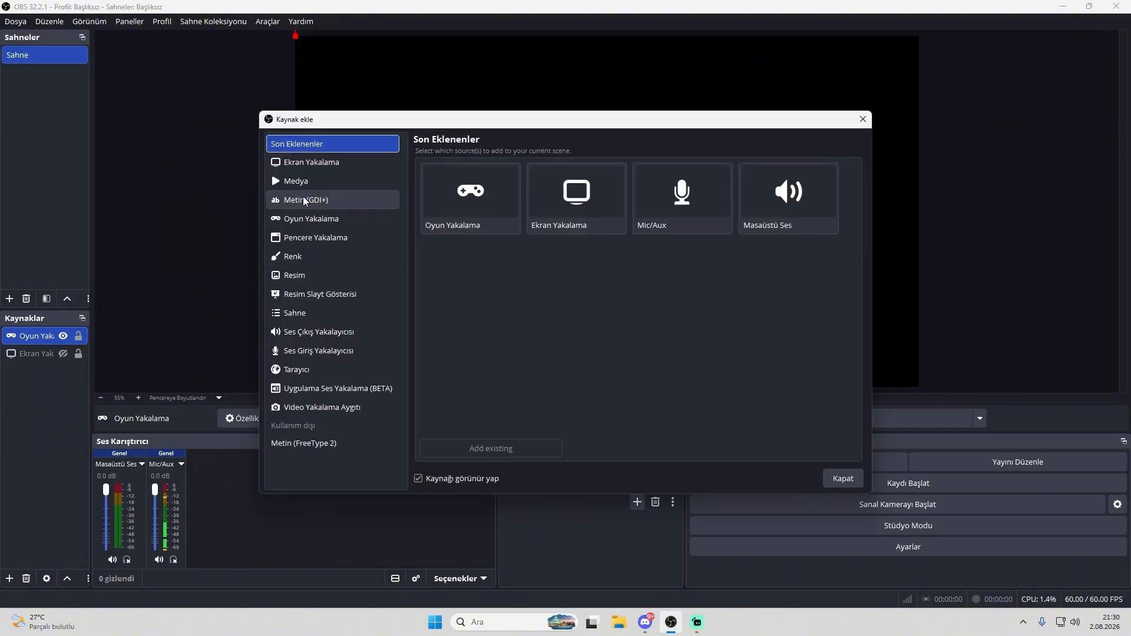
{"action": "left_click", "coordinate": [305, 201]}
{"action": "left_click", "coordinate": [293, 256]}
{"action": "left_click", "coordinate": [295, 275]}
{"action": "left_click", "coordinate": [315, 294]}
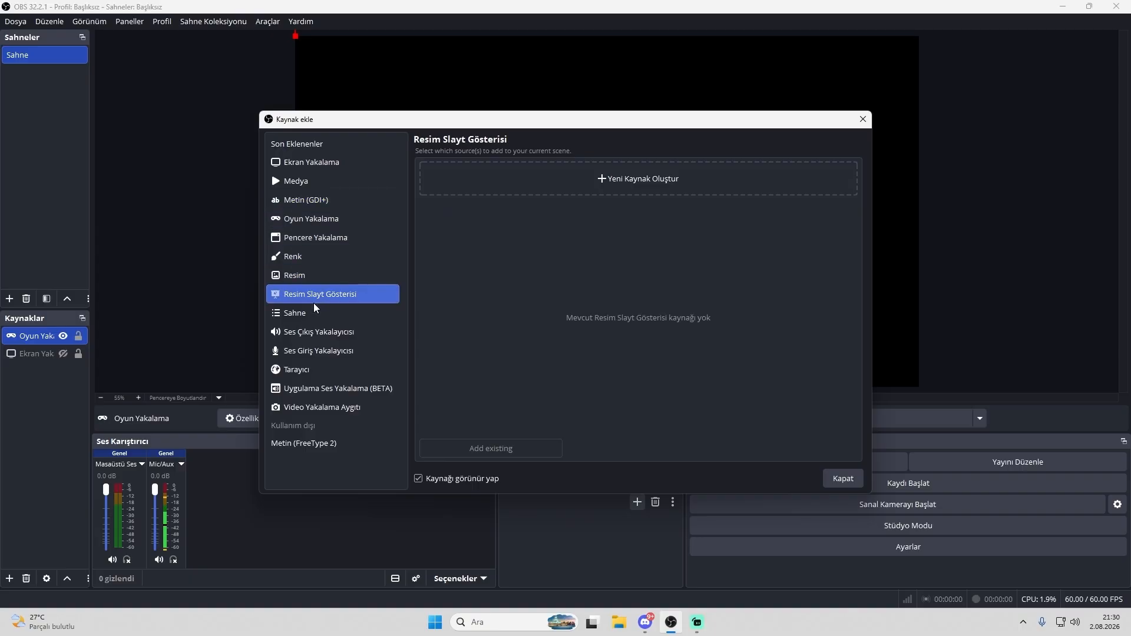
{"action": "left_click", "coordinate": [312, 369]}
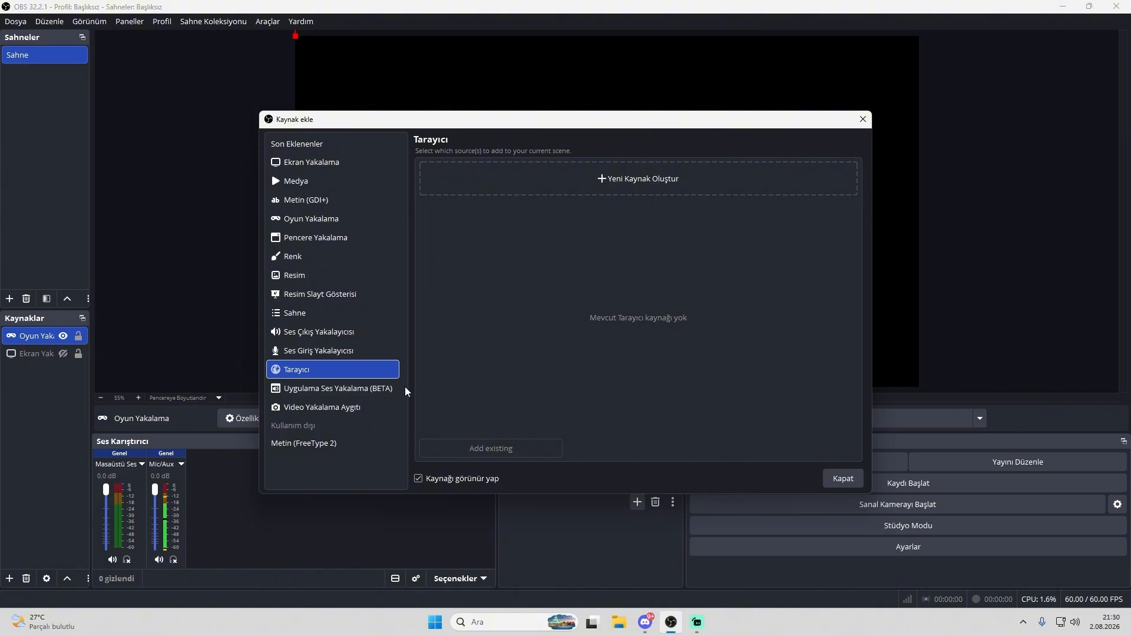
{"action": "left_click", "coordinate": [389, 407]}
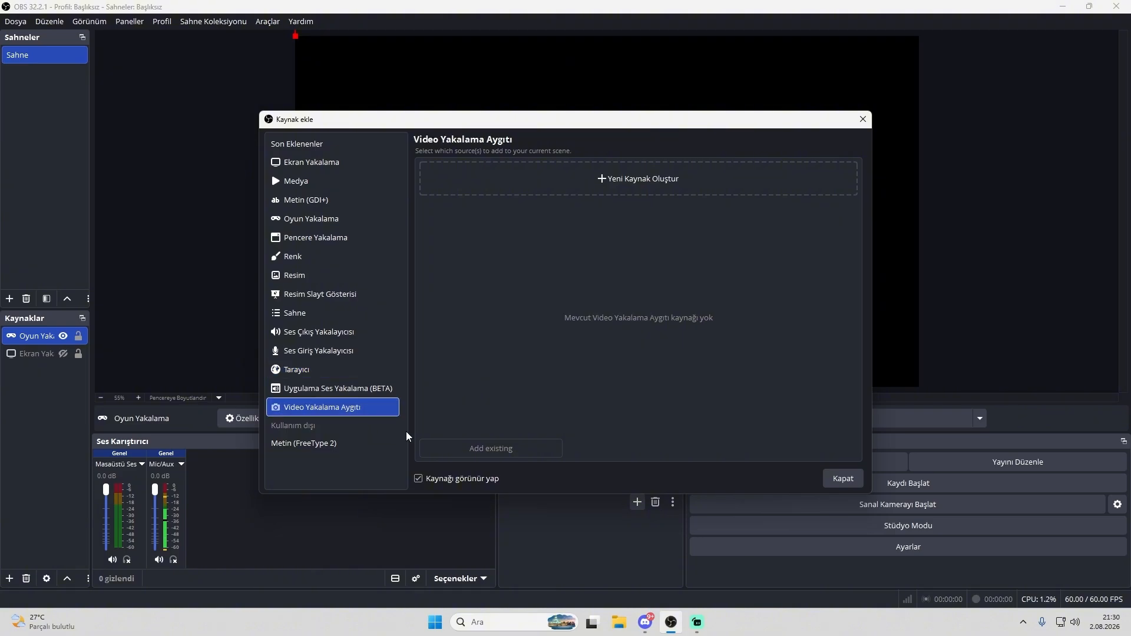
{"action": "double_click", "coordinate": [379, 406]}
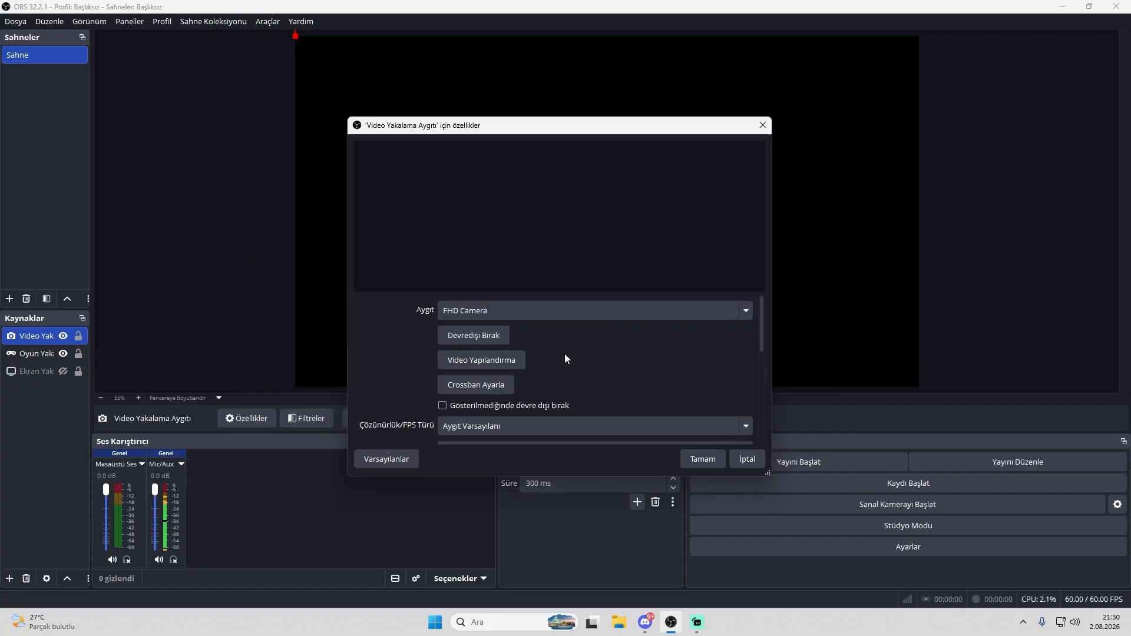
{"action": "scroll", "coordinate": [565, 354], "scroll_direction": "down", "scroll_amount": 5}
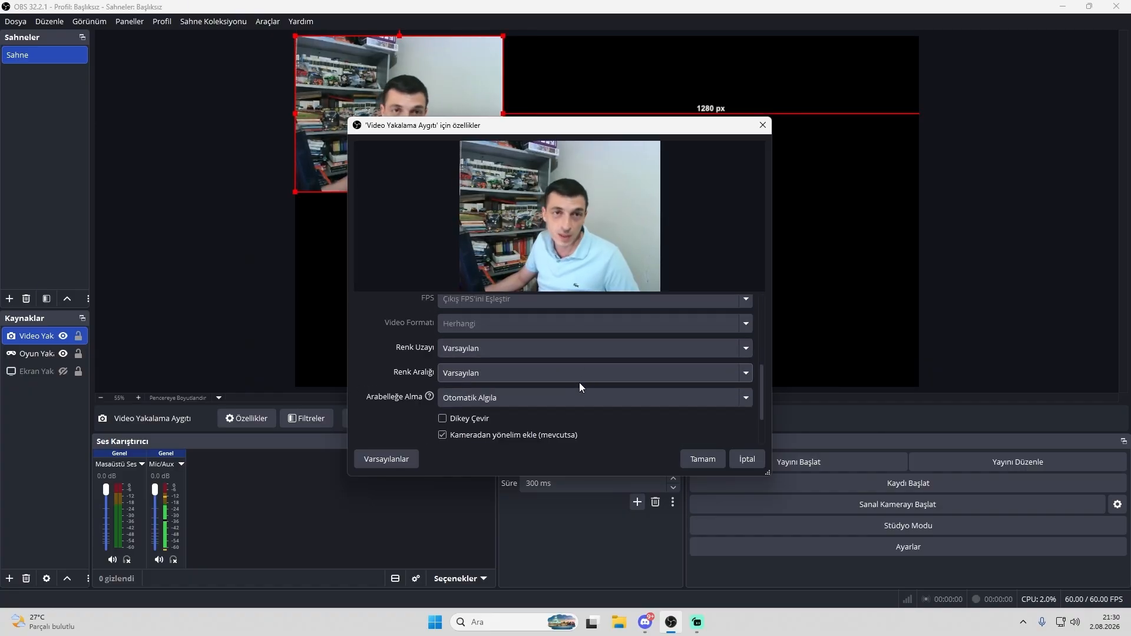
{"action": "scroll", "coordinate": [579, 386], "scroll_direction": "up", "scroll_amount": 3}
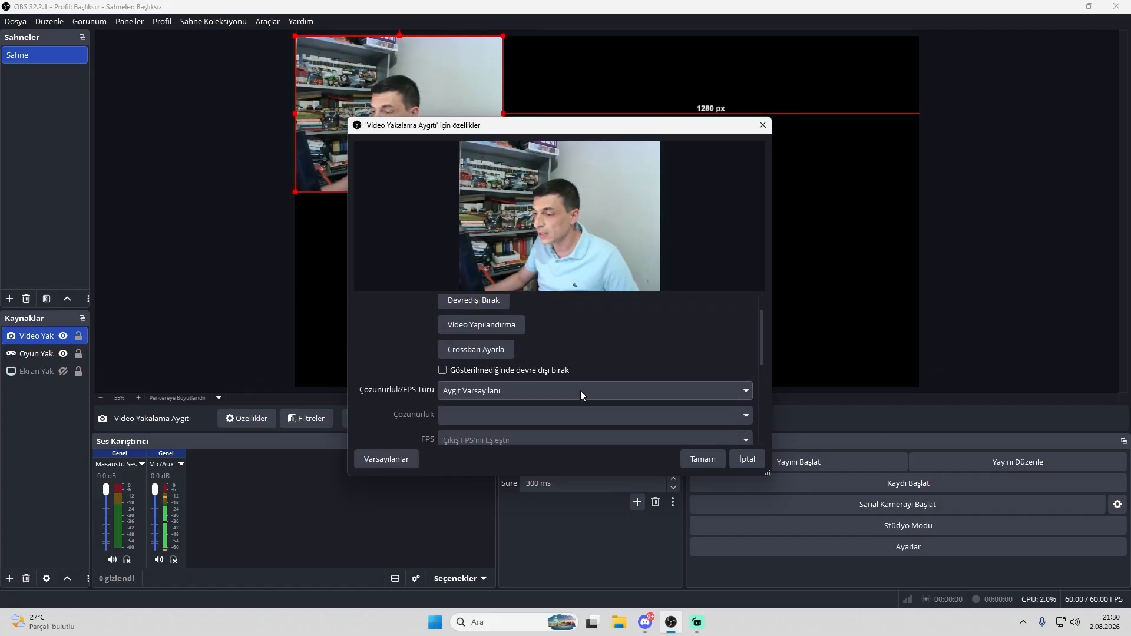
{"action": "left_click", "coordinate": [703, 460]}
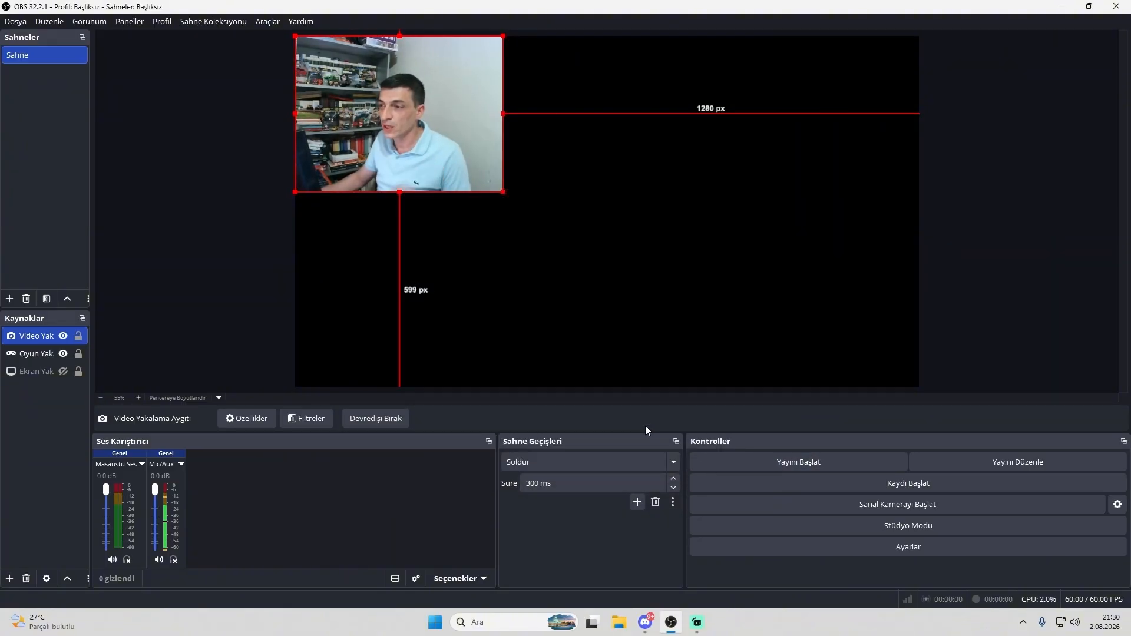
Move the webcam image down along the canvas's left edge and enlarge it slightly to about 71 px below the canvas top.
{"action": "left_click_drag", "start_coordinate": [411, 95], "coordinate": [423, 131]}
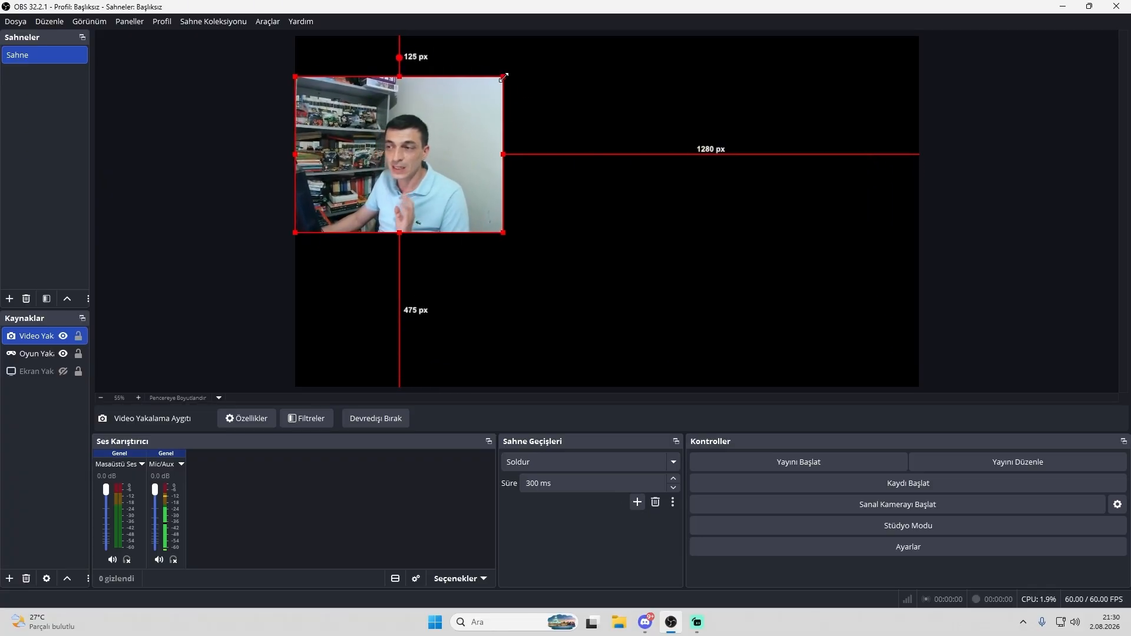
{"action": "left_click_drag", "start_coordinate": [504, 77], "coordinate": [526, 133]}
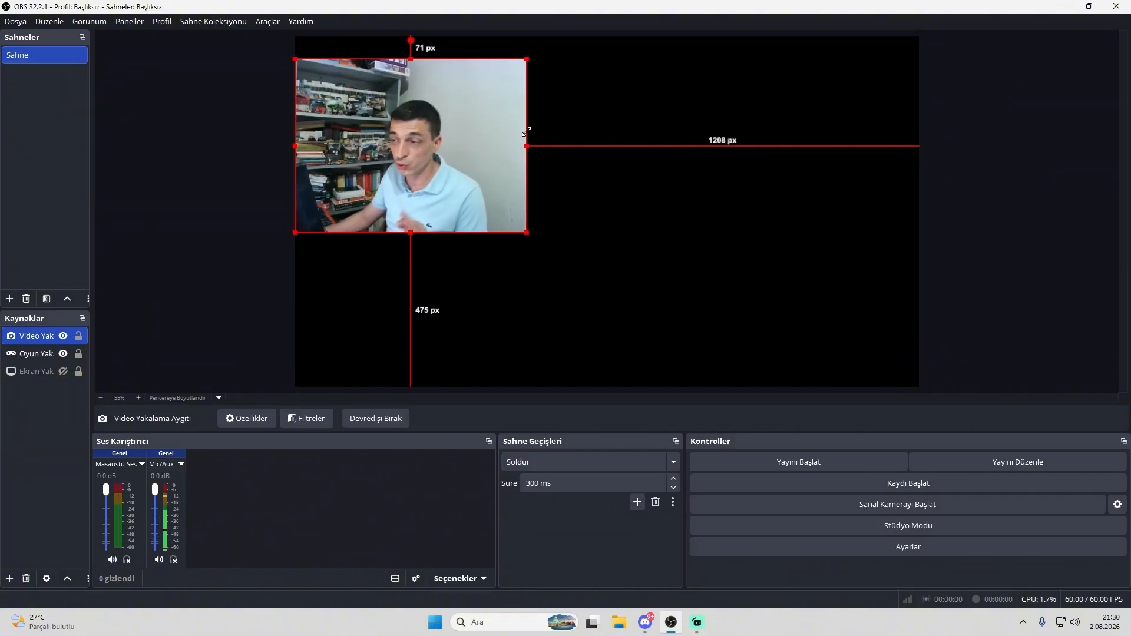
Crop the webcam image on all four sides and shrink it against the canvas's left edge, about 298 px below the top.
{"action": "key", "text": "alt"}
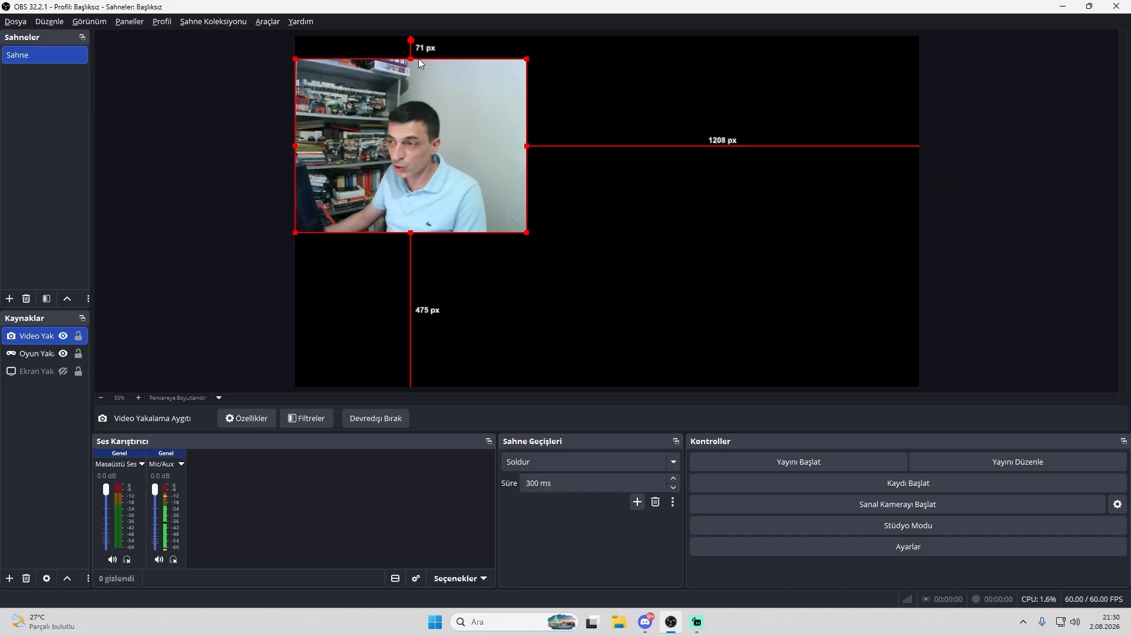
{"action": "left_click_drag", "start_coordinate": [409, 54], "coordinate": [411, 96]}
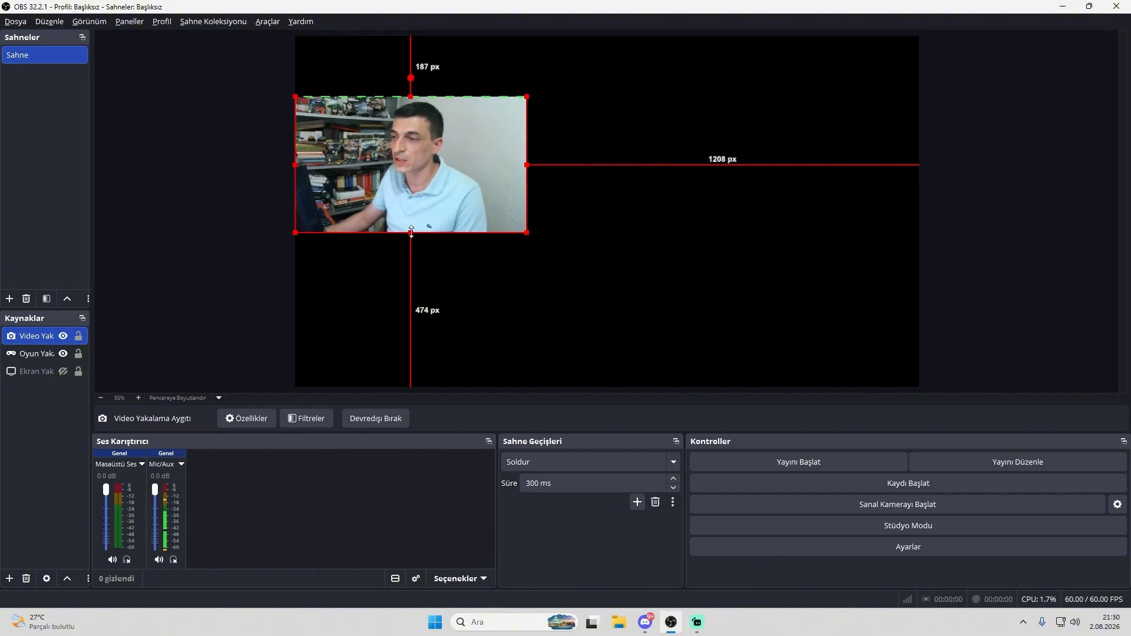
{"action": "left_click_drag", "start_coordinate": [411, 231], "coordinate": [411, 216]}
{"action": "left_click_drag", "start_coordinate": [295, 156], "coordinate": [314, 157]}
{"action": "left_click_drag", "start_coordinate": [526, 157], "coordinate": [503, 162]}
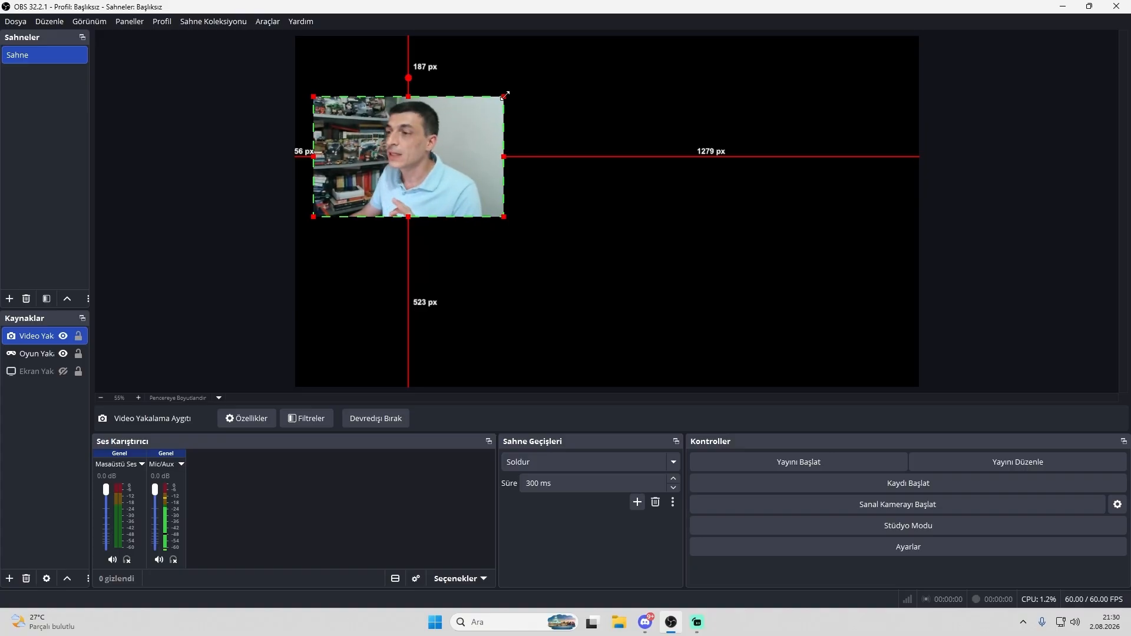
{"action": "left_click_drag", "start_coordinate": [504, 95], "coordinate": [359, 168]}
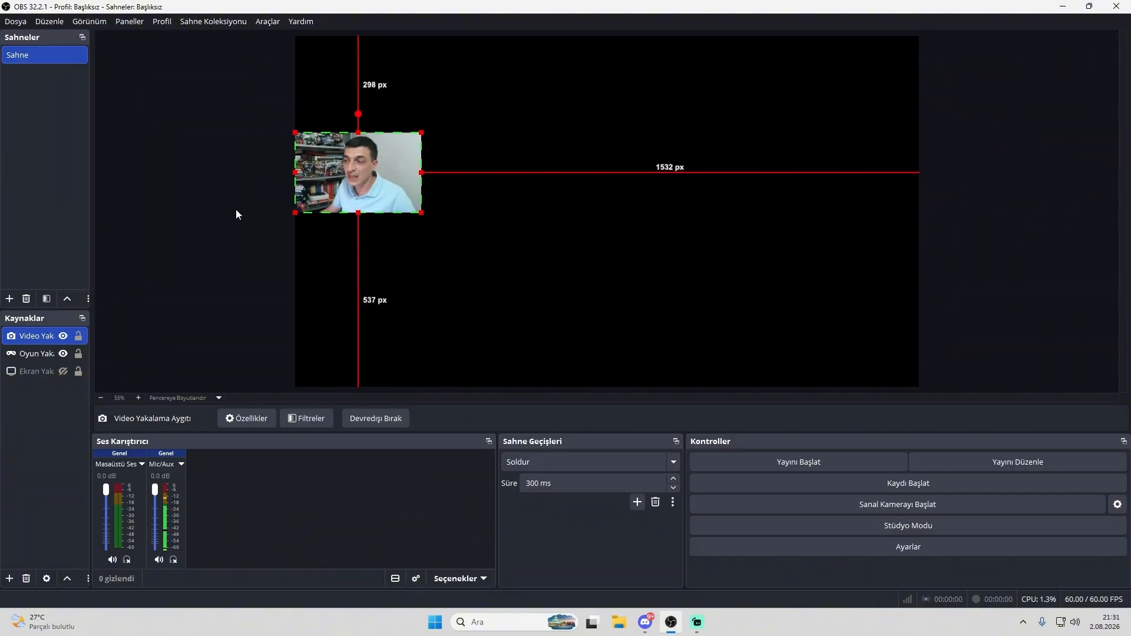
Lock the Video Yakalama Aygıtı, Oyun Yakalama and Ekran Yakalama sources, and make Ekran Yakalama visible again.
{"action": "left_click", "coordinate": [79, 338]}
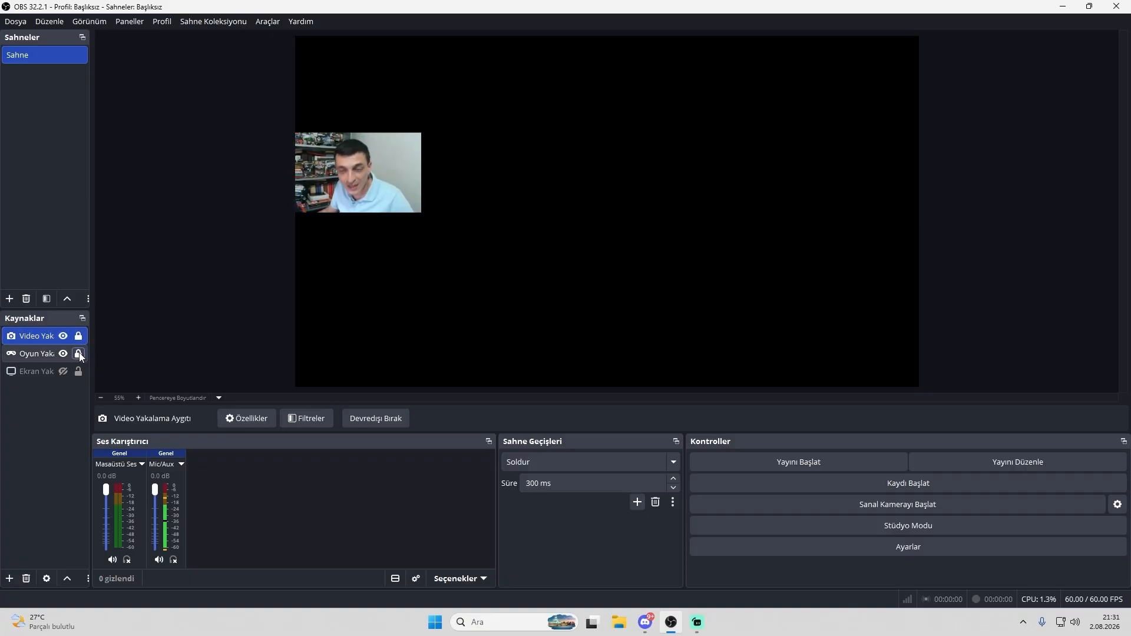
{"action": "left_click", "coordinate": [78, 352]}
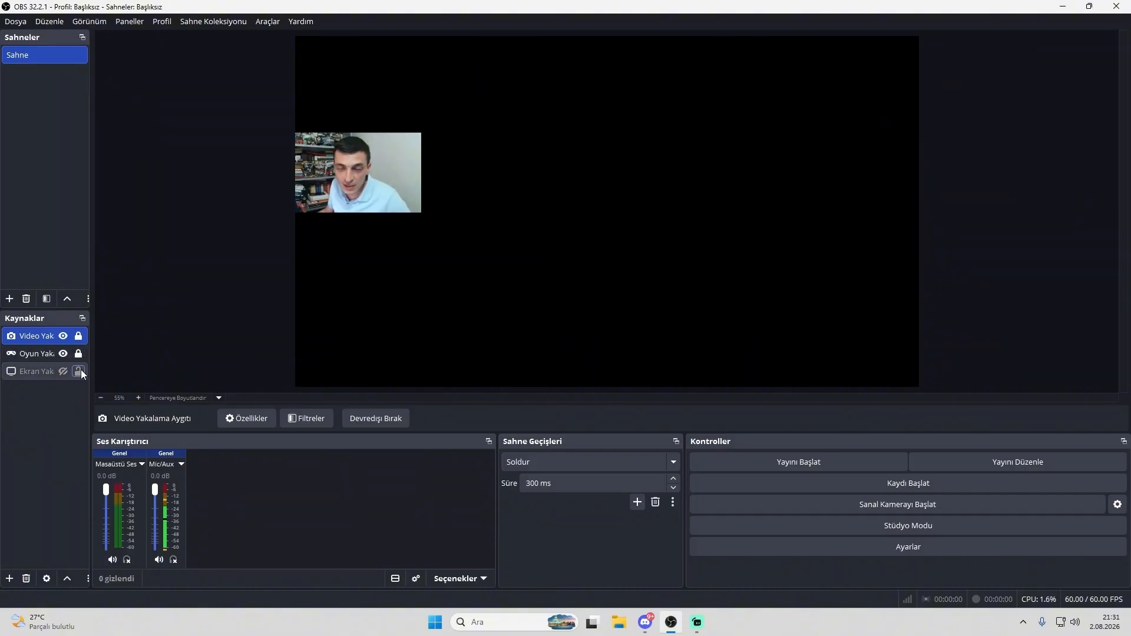
{"action": "left_click", "coordinate": [79, 370]}
{"action": "left_click", "coordinate": [63, 371]}
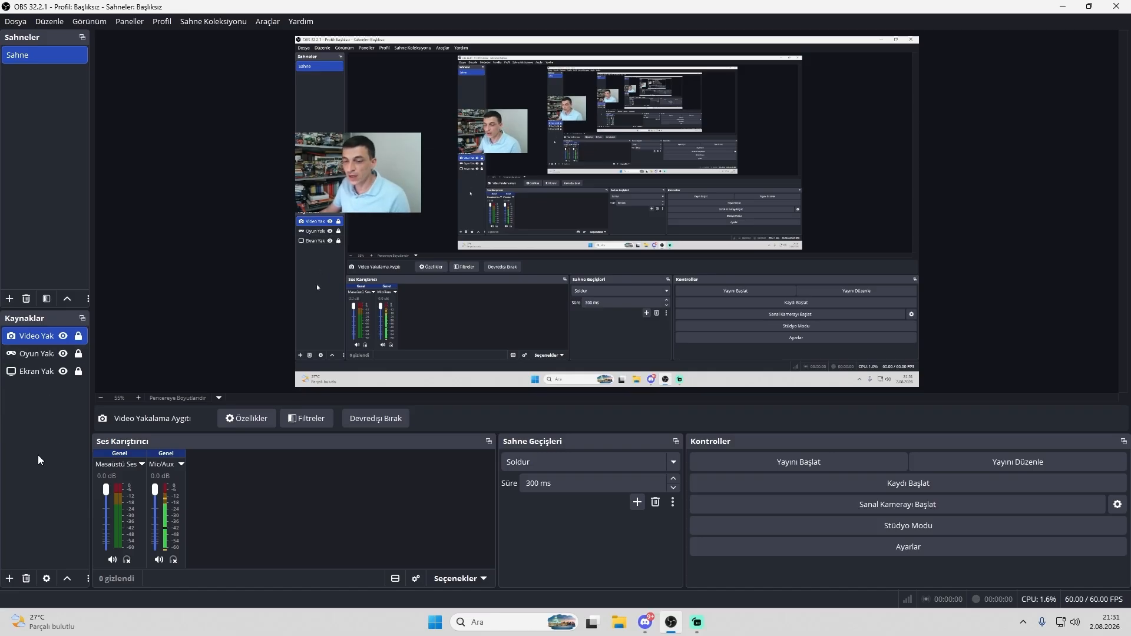
Select the existing YouTube broadcast "Valorant'ta Tüm Ajanlarla WİN Almayı Deniyoruz !! VALORANT 4:3" for streaming.
{"action": "left_click", "coordinate": [964, 462]}
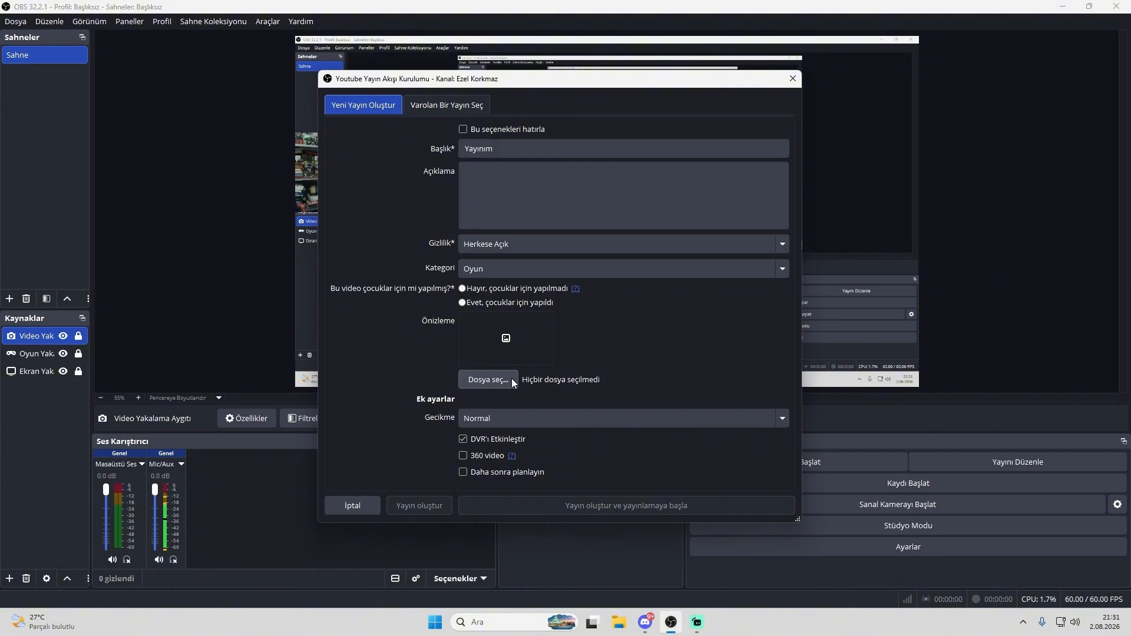
{"action": "left_click", "coordinate": [447, 106]}
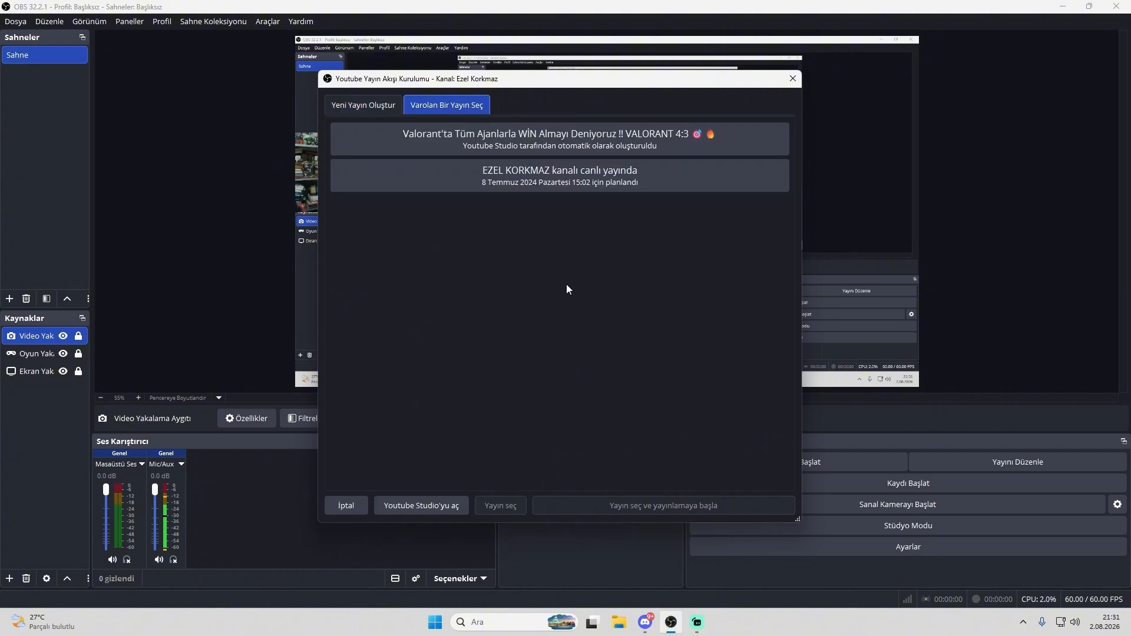
{"action": "left_click", "coordinate": [501, 140]}
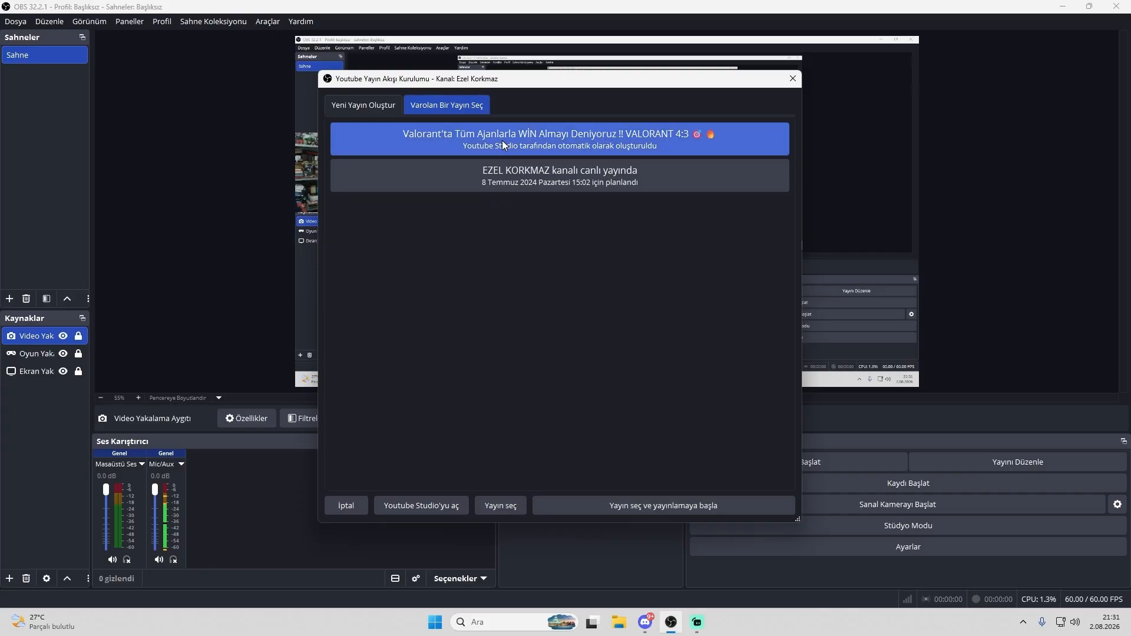
{"action": "left_click", "coordinate": [555, 507]}
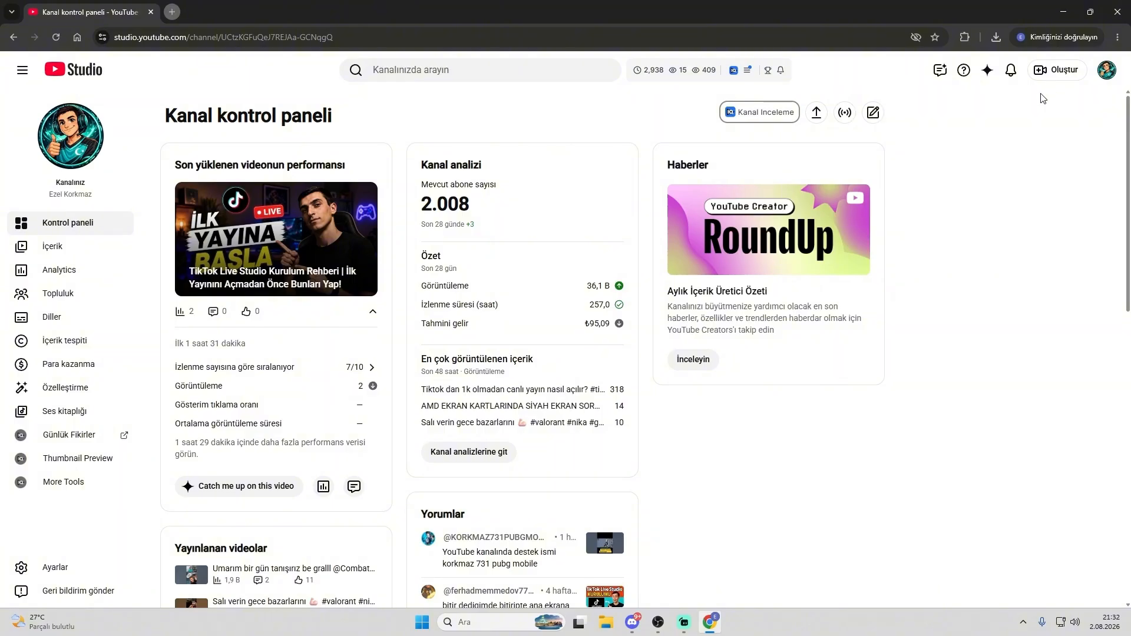
Open the live stream dashboard in YouTube Studio in the browser and highlight part of the broadcast's title.
{"action": "left_click", "coordinate": [1061, 72]}
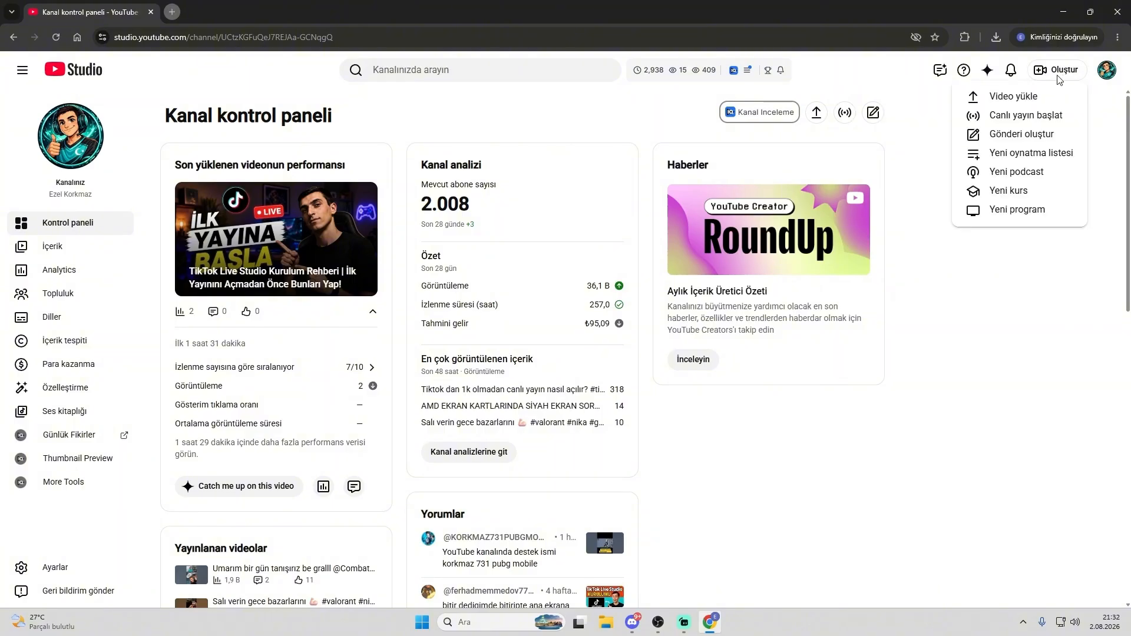
{"action": "left_click", "coordinate": [1021, 116]}
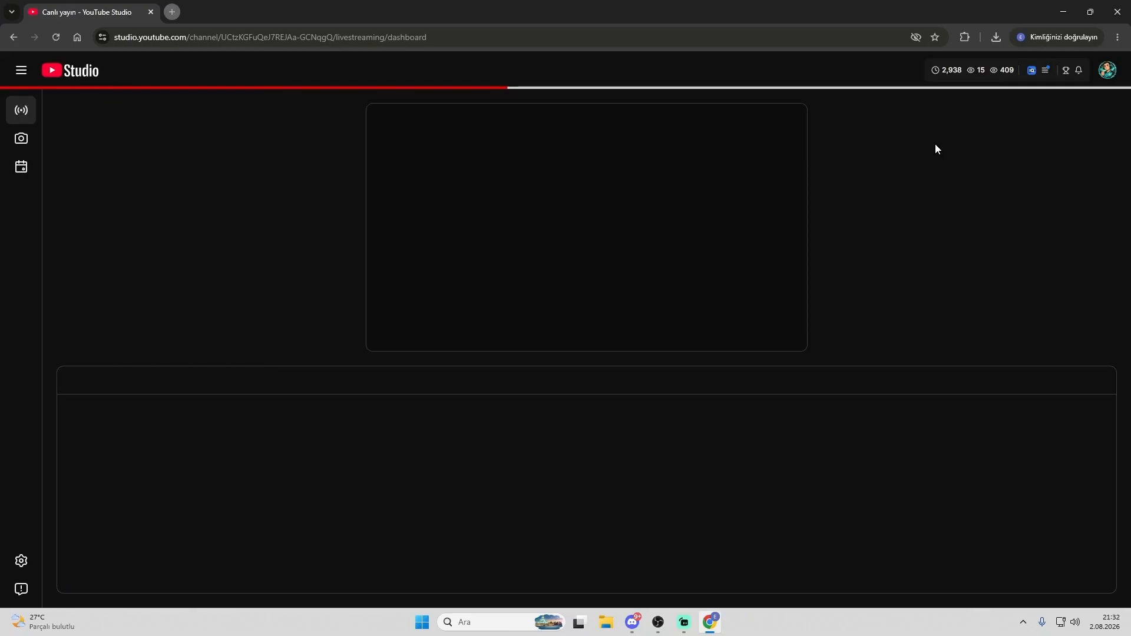
{"action": "left_click_drag", "start_coordinate": [431, 475], "coordinate": [554, 486]}
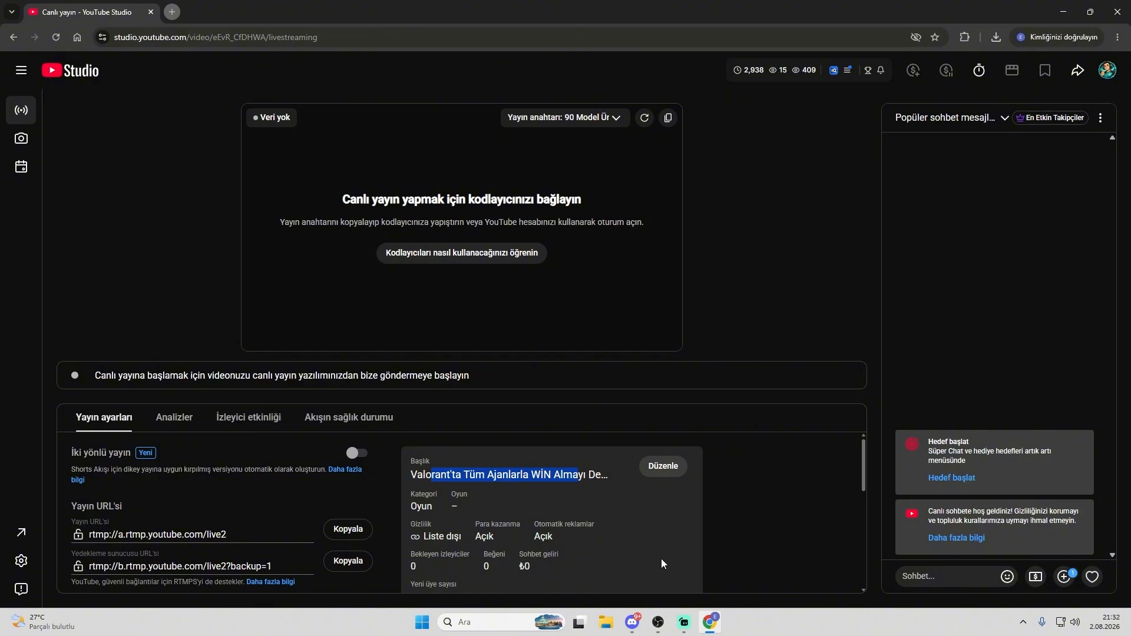
Switch to OBS Studio, check the Valorant entry among the existing broadcasts and close the broadcast setup.
{"action": "left_click", "coordinate": [657, 622]}
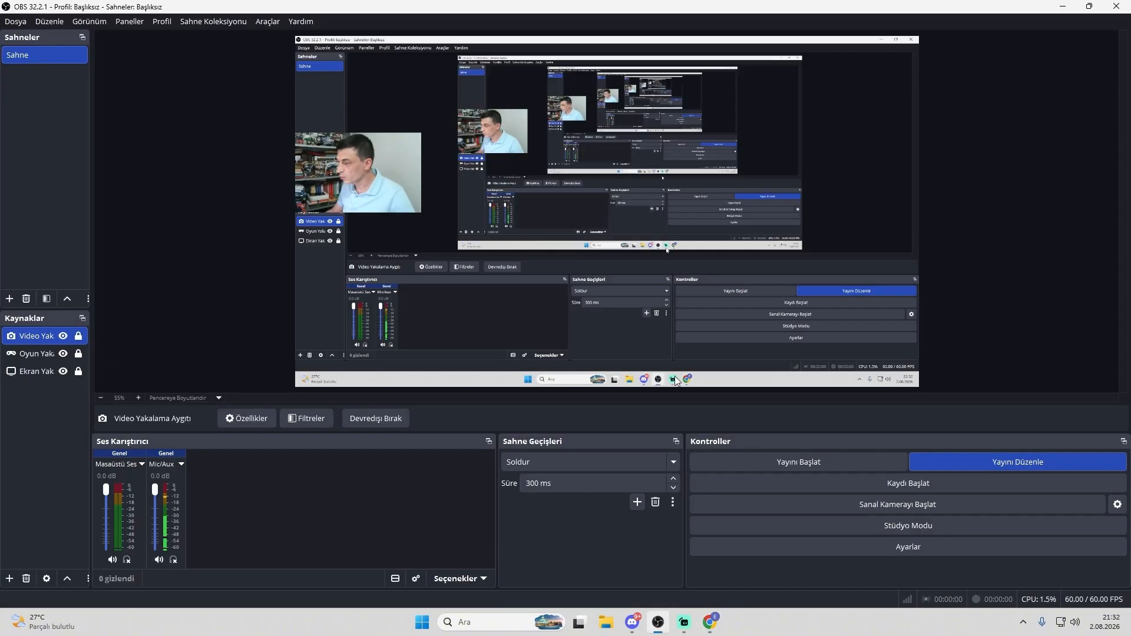
{"action": "left_click", "coordinate": [1017, 462]}
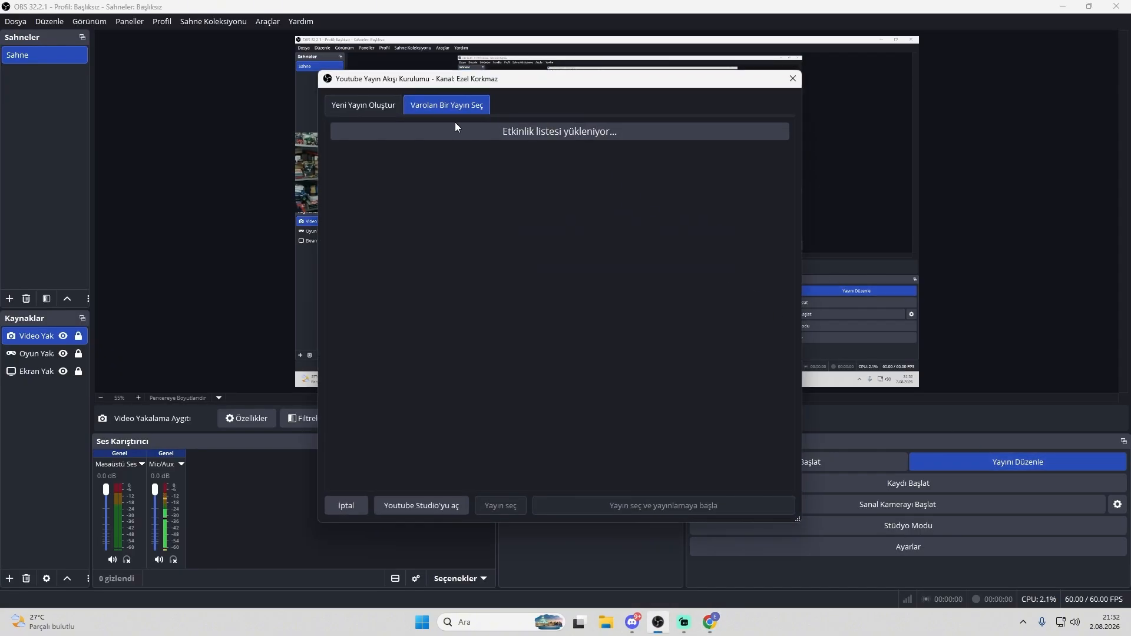
{"action": "left_click", "coordinate": [660, 136]}
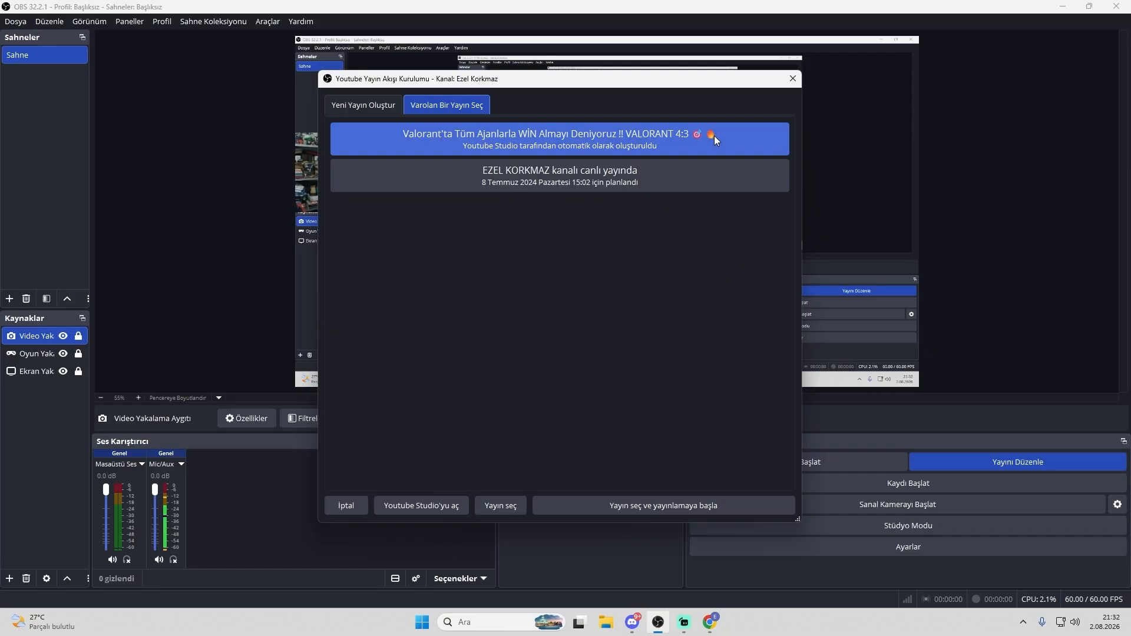
{"action": "left_click", "coordinate": [793, 79]}
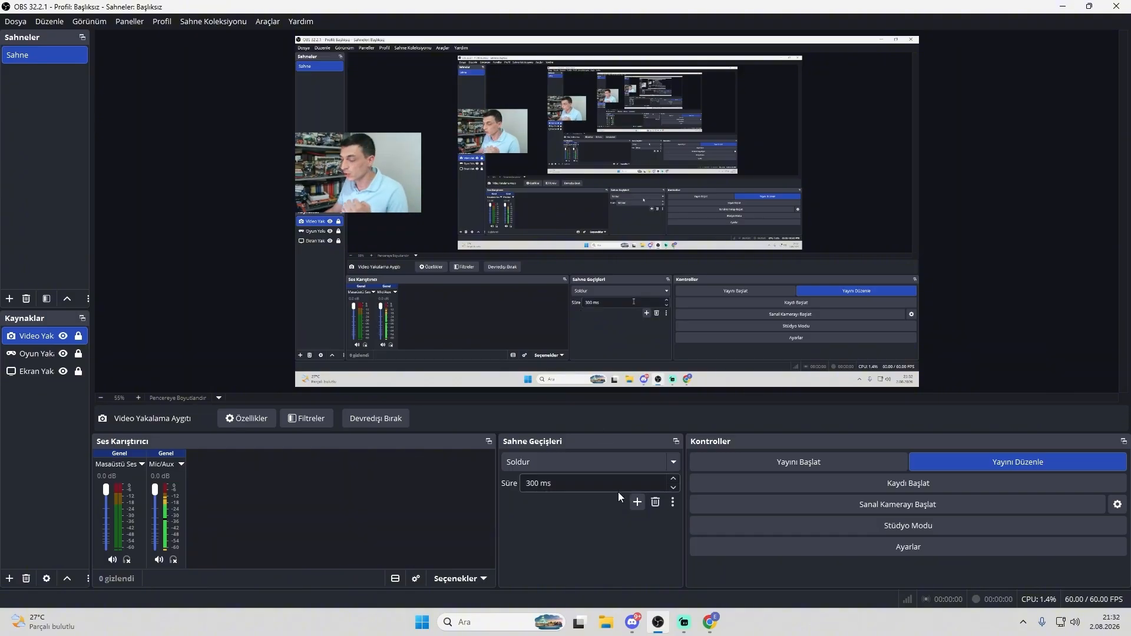
Switch back to YouTube Studio in the browser and open the Valorant broadcast's settings for editing.
{"action": "left_click", "coordinate": [709, 622]}
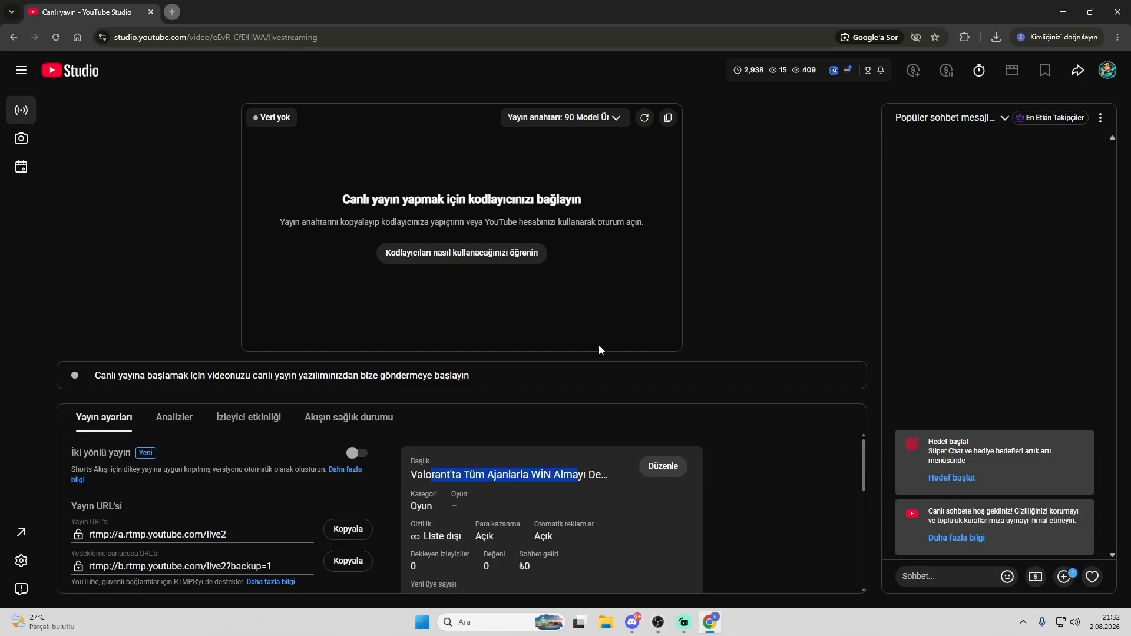
{"action": "left_click", "coordinate": [607, 472]}
{"action": "scroll", "coordinate": [609, 473], "scroll_direction": "down", "scroll_amount": 1}
{"action": "scroll", "coordinate": [609, 473], "scroll_direction": "up", "scroll_amount": 1}
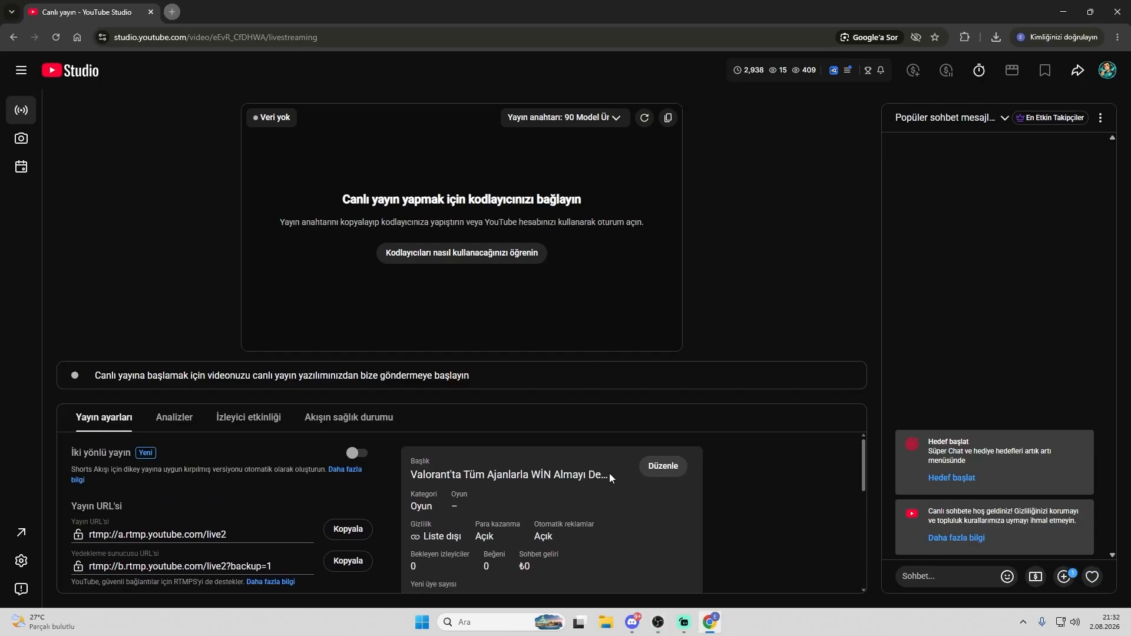
{"action": "left_click", "coordinate": [664, 467]}
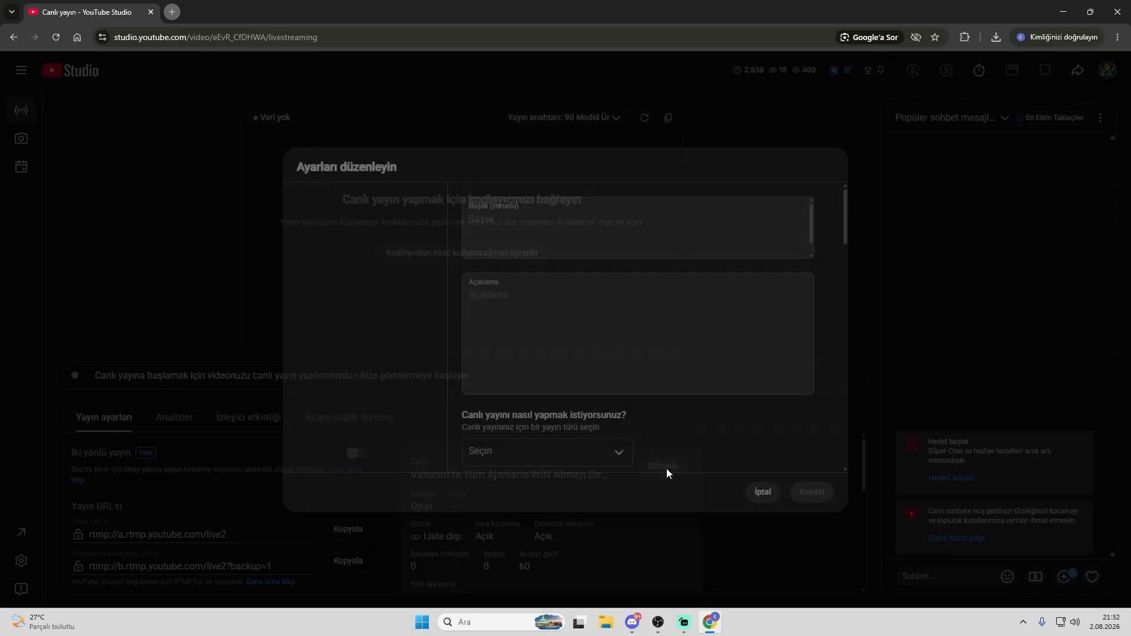
{"action": "left_click", "coordinate": [528, 333]}
Set the broadcast's game name to Valorant under the Oyun category.
{"action": "scroll", "coordinate": [530, 354], "scroll_direction": "down", "scroll_amount": 5}
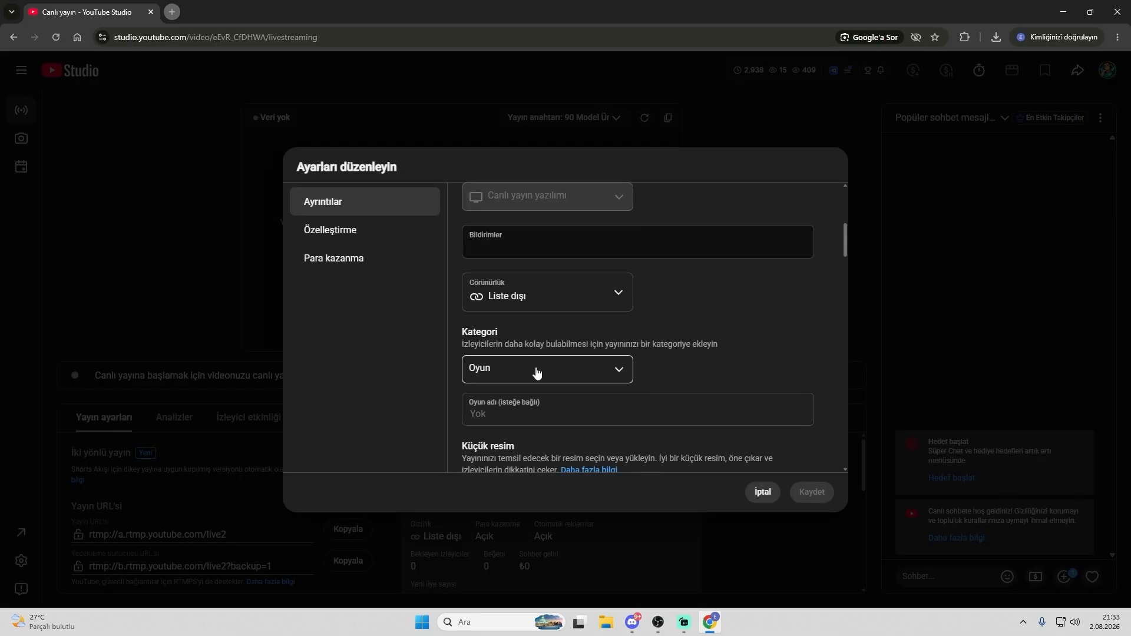
{"action": "scroll", "coordinate": [528, 294], "scroll_direction": "down", "scroll_amount": 1}
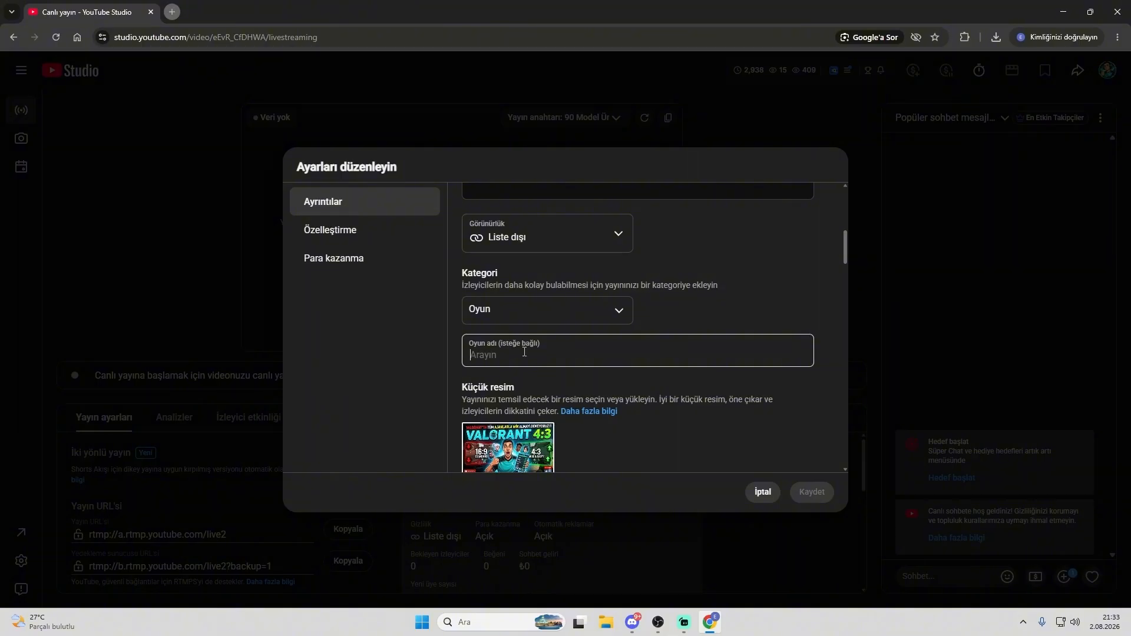
{"action": "left_click", "coordinate": [508, 359]}
{"action": "type", "text": "Vata"}
{"action": "key", "text": "BackSpace"}
{"action": "key", "text": "BackSpace"}
{"action": "type", "text": "lorant"}
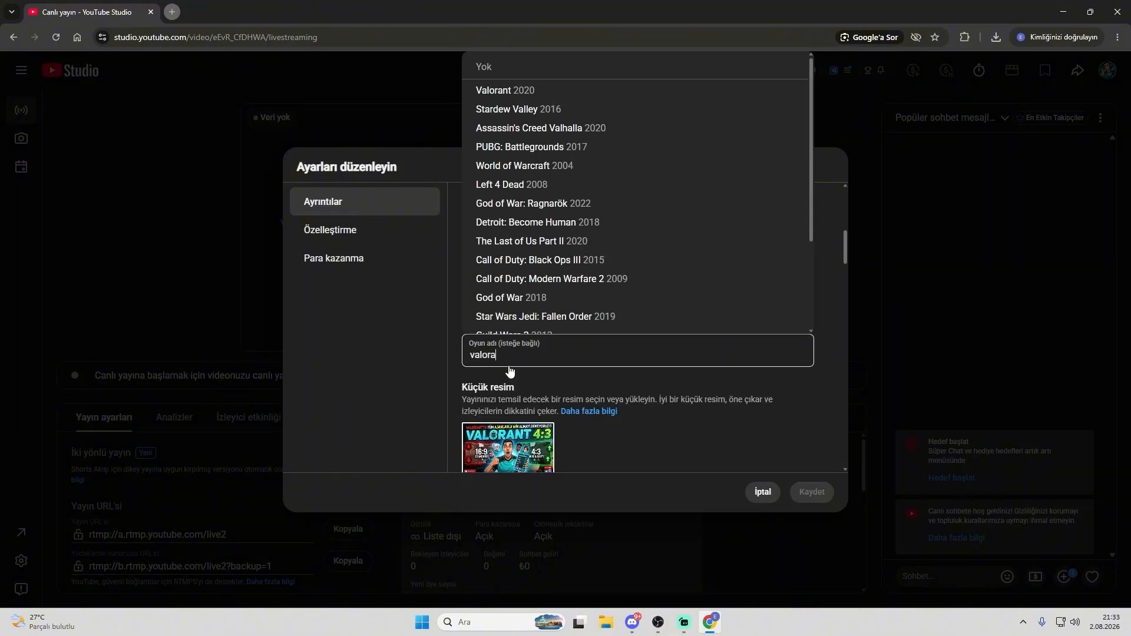
{"action": "key", "text": "Return"}
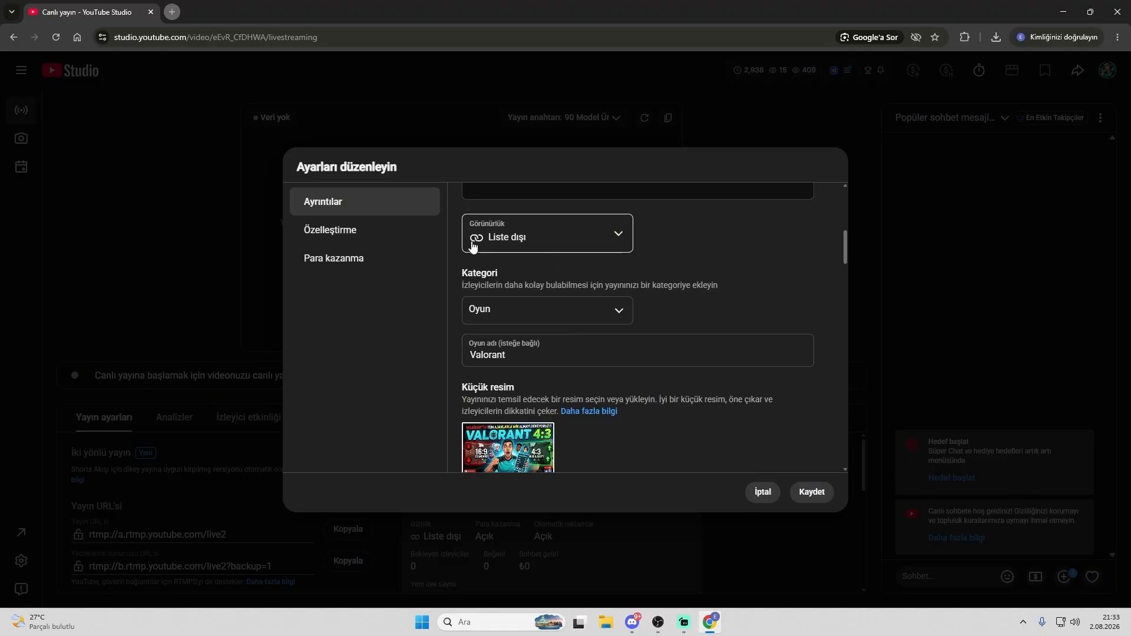
Change the broadcast's visibility to Herkese açık.
{"action": "left_click", "coordinate": [553, 244]}
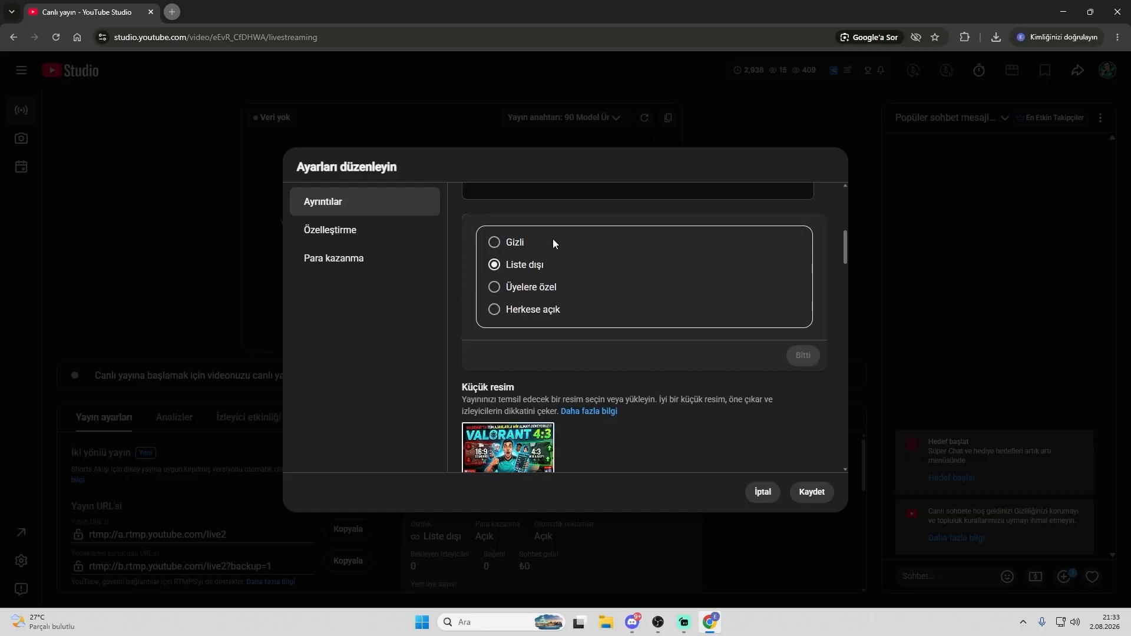
{"action": "left_click", "coordinate": [536, 318]}
{"action": "left_click", "coordinate": [792, 360]}
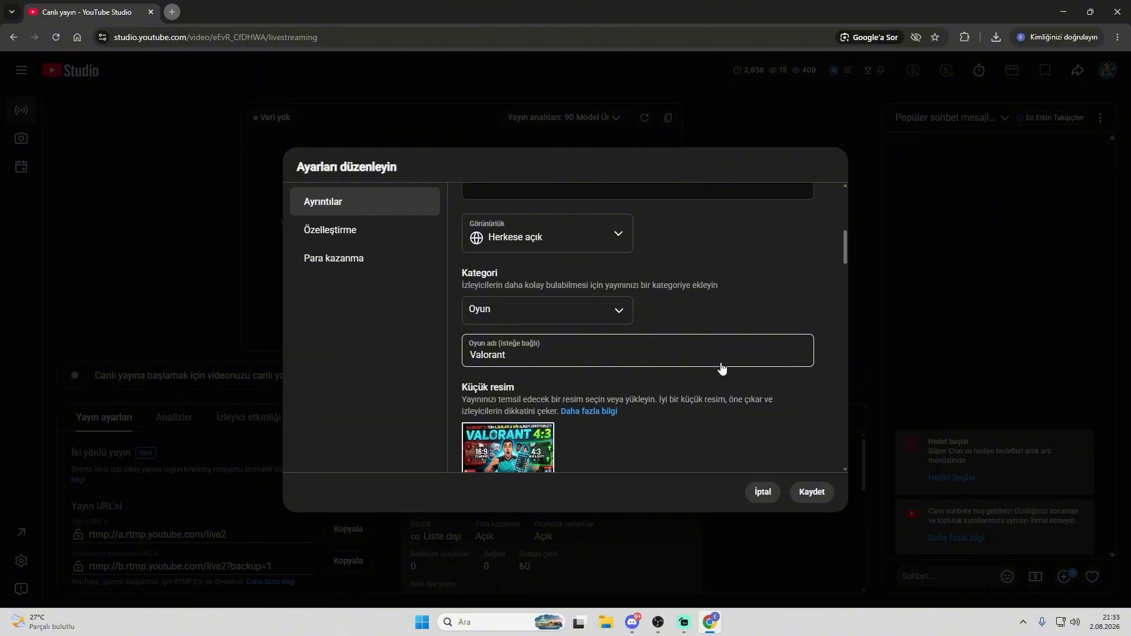
Look through the playlist choices and the remaining broadcast details, including audience, tags, licence and comment settings.
{"action": "scroll", "coordinate": [719, 365], "scroll_direction": "down", "scroll_amount": 5}
{"action": "left_click", "coordinate": [522, 259]}
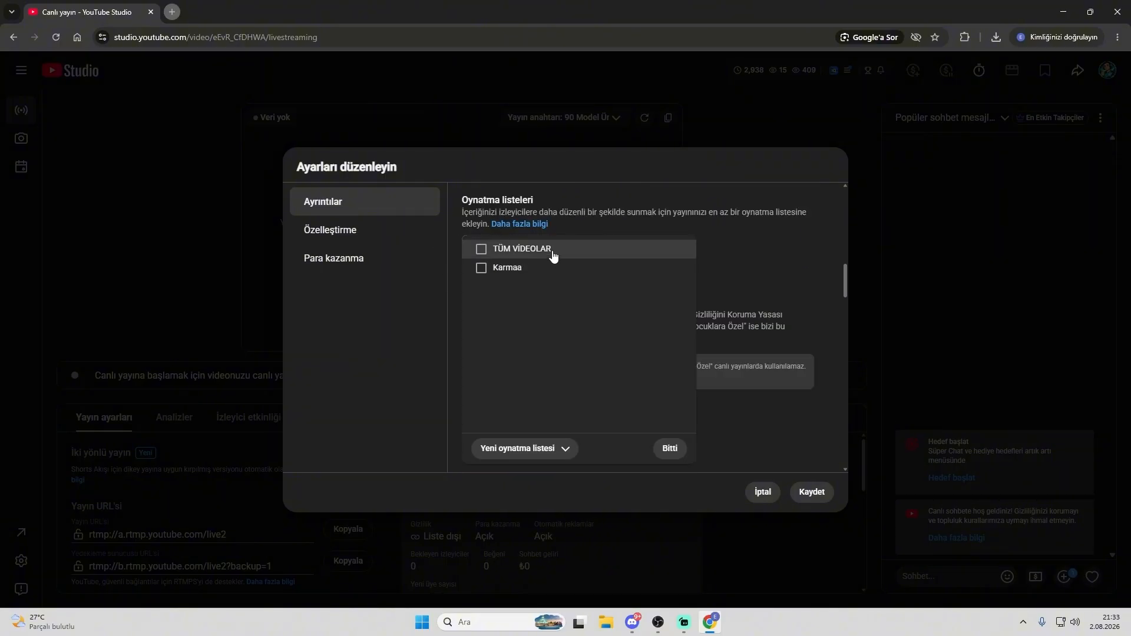
{"action": "left_click", "coordinate": [670, 449]}
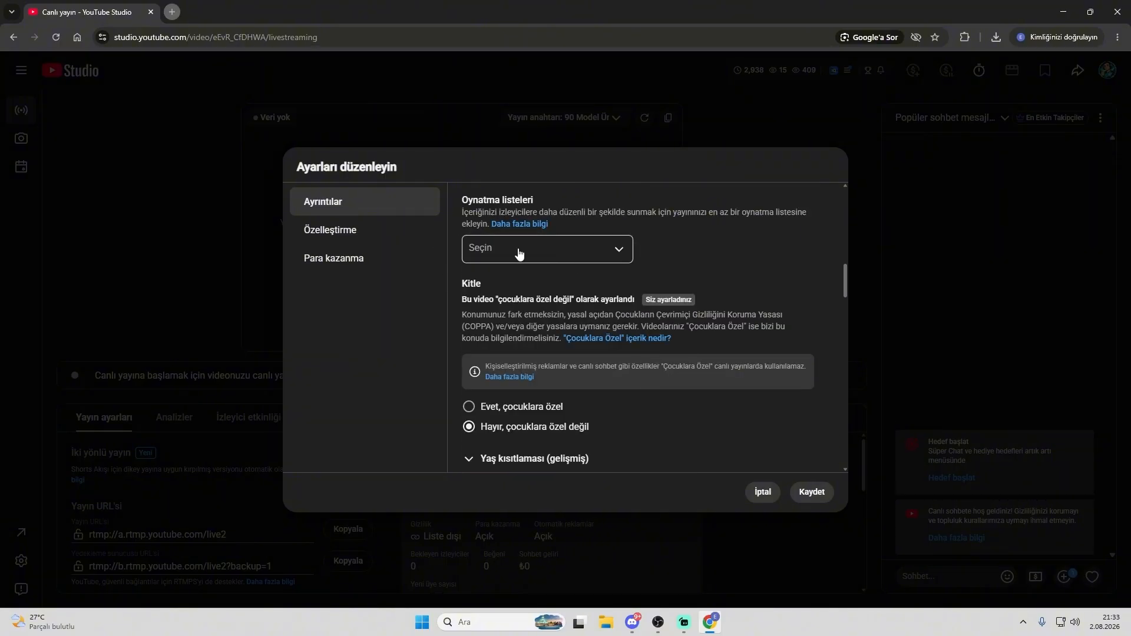
{"action": "scroll", "coordinate": [533, 336], "scroll_direction": "down", "scroll_amount": 5}
{"action": "scroll", "coordinate": [504, 309], "scroll_direction": "down", "scroll_amount": 15}
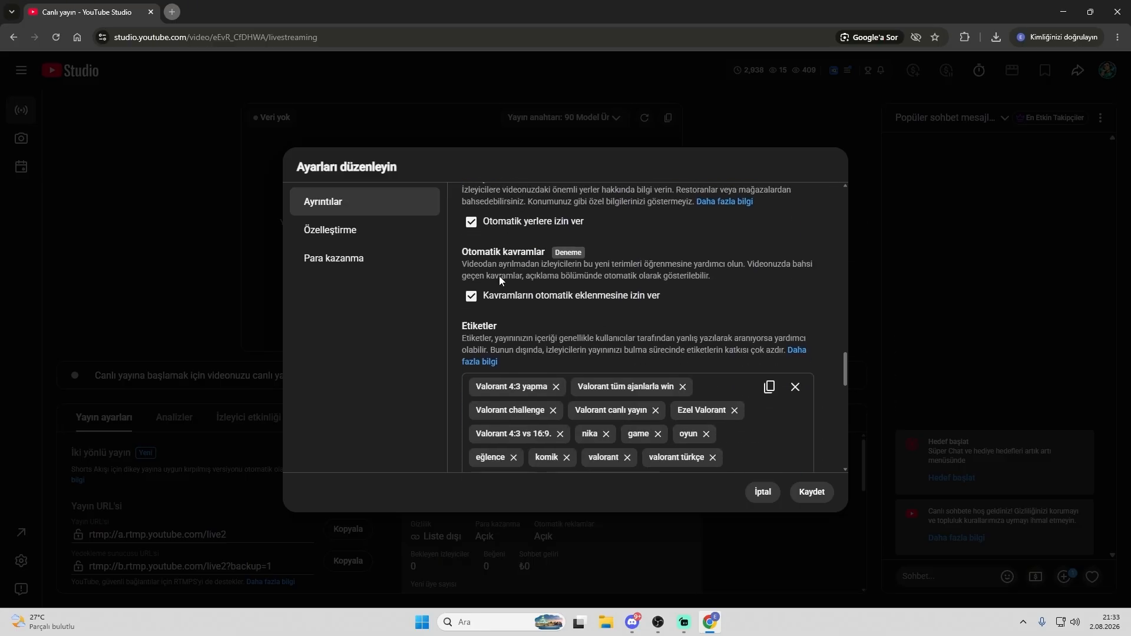
{"action": "scroll", "coordinate": [501, 236], "scroll_direction": "up", "scroll_amount": 2}
{"action": "scroll", "coordinate": [468, 226], "scroll_direction": "down", "scroll_amount": 4}
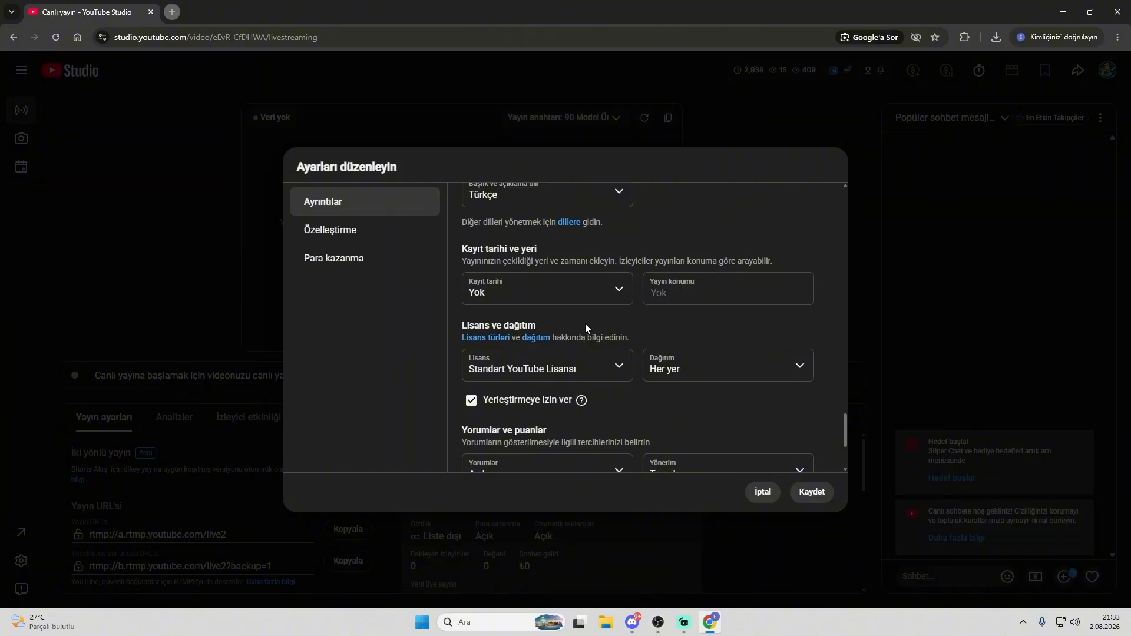
{"action": "scroll", "coordinate": [585, 324], "scroll_direction": "down", "scroll_amount": 2}
{"action": "scroll", "coordinate": [557, 327], "scroll_direction": "down", "scroll_amount": 1}
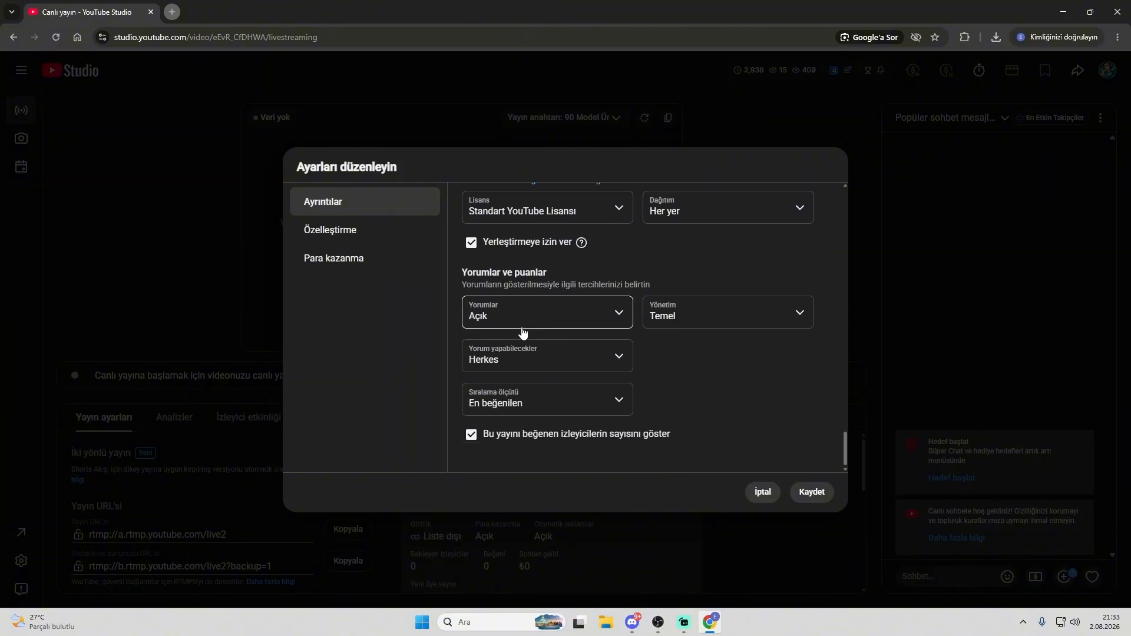
Try out Yavaş mod for chat messages in the Özelleştirme settings and turn it off again.
{"action": "left_click", "coordinate": [396, 231]}
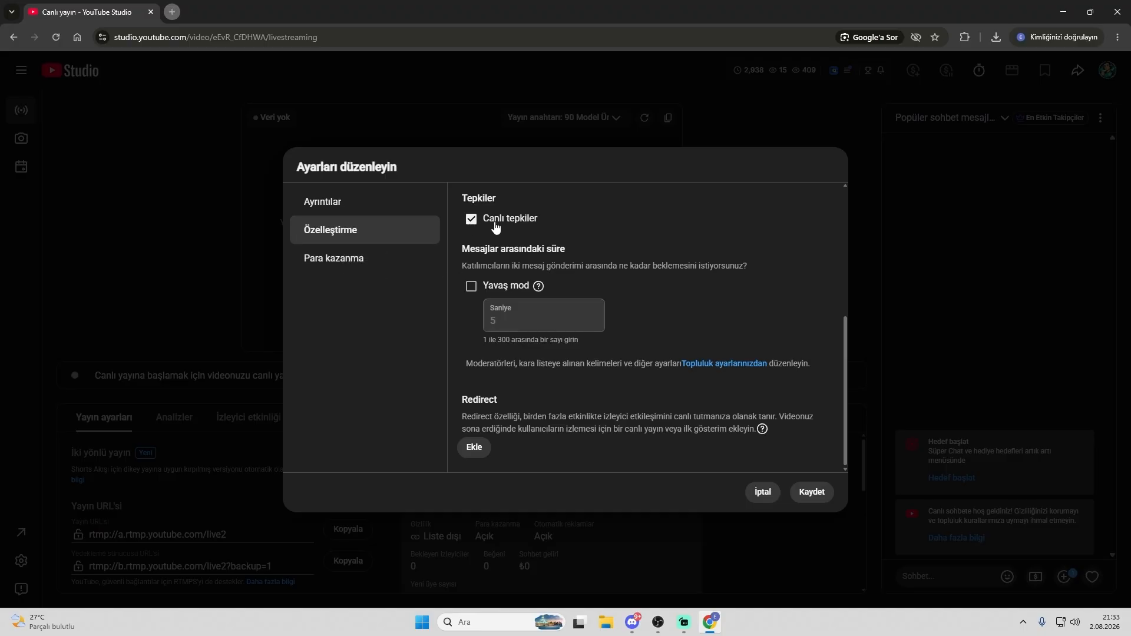
{"action": "left_click", "coordinate": [471, 285]}
{"action": "left_click", "coordinate": [542, 325]}
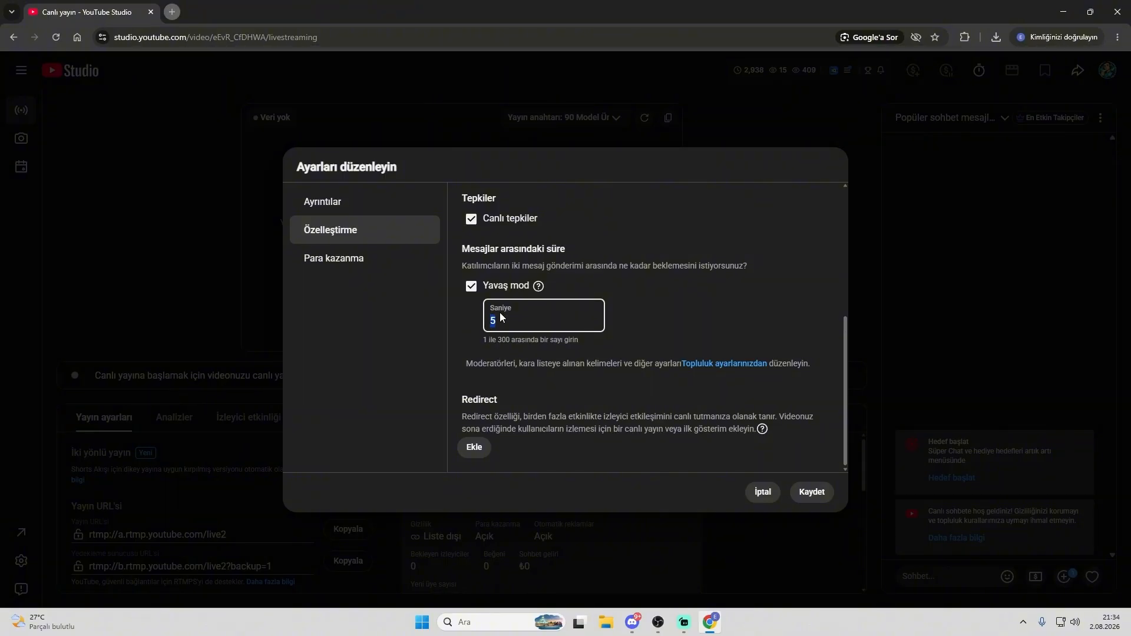
{"action": "left_click", "coordinate": [473, 288]}
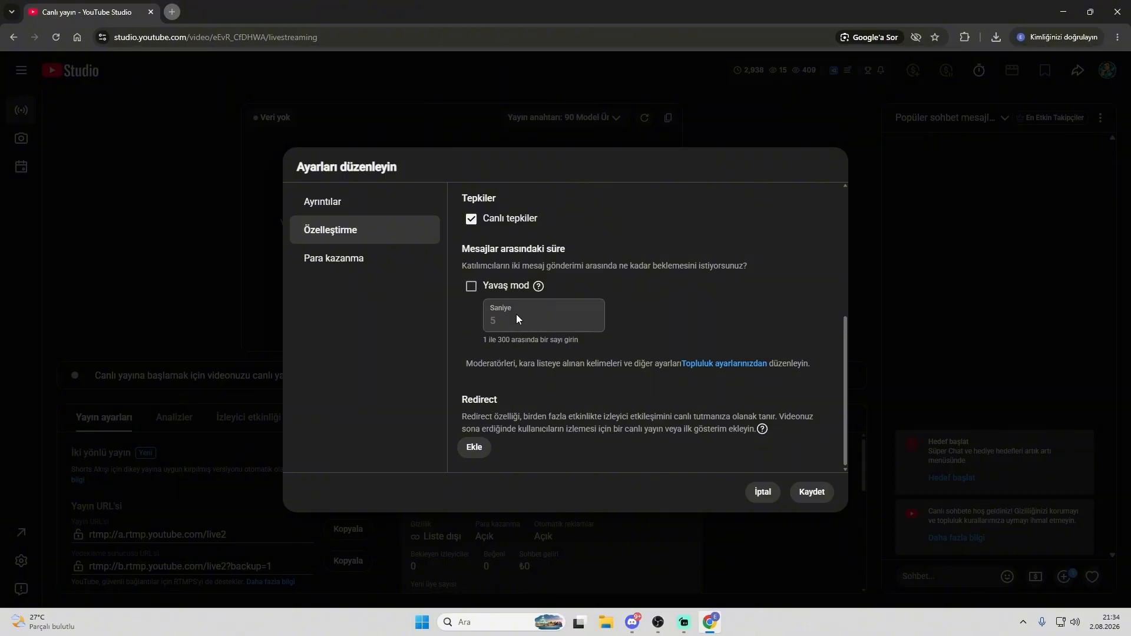
Switch the broadcast's monetization to Kapalı and back to Açık.
{"action": "left_click", "coordinate": [363, 266]}
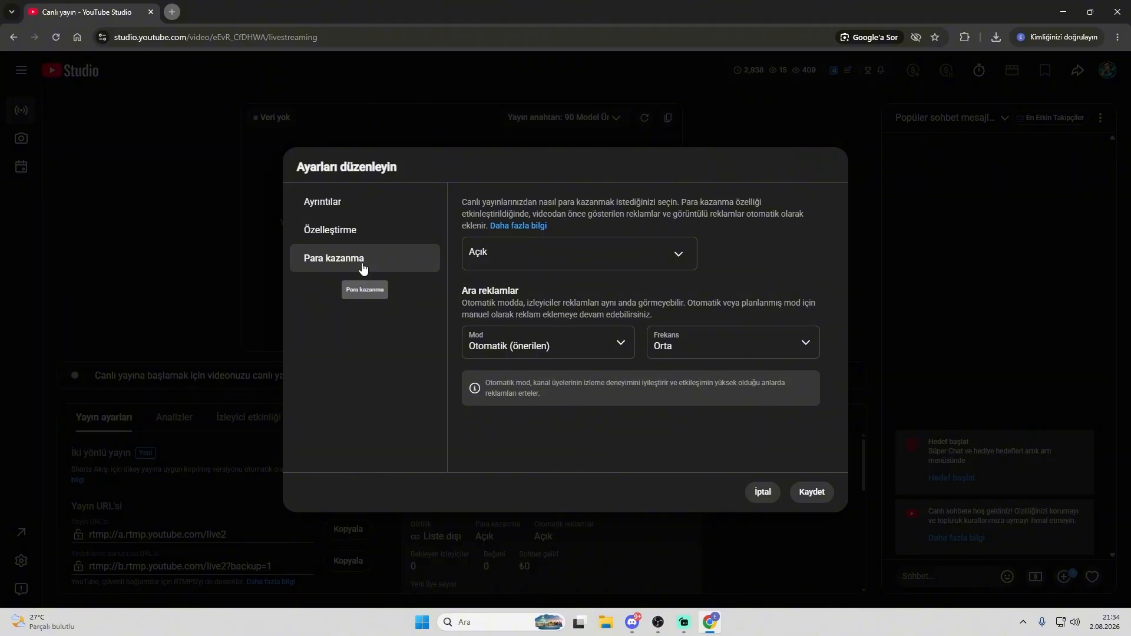
{"action": "left_click", "coordinate": [533, 262]}
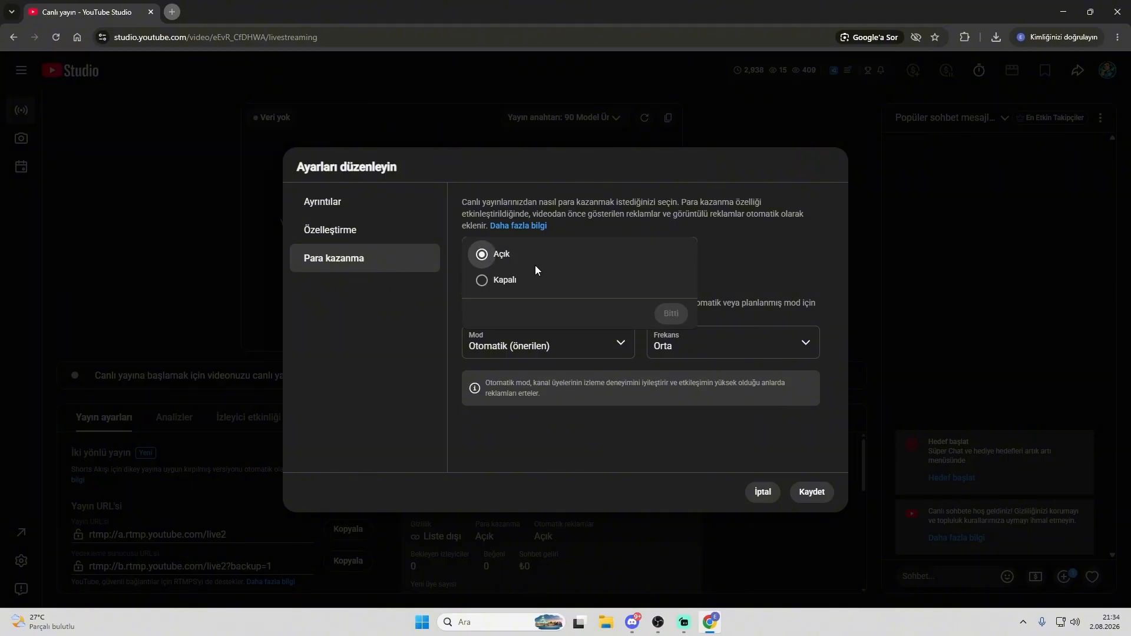
{"action": "left_click", "coordinate": [530, 280]}
{"action": "left_click", "coordinate": [683, 311]}
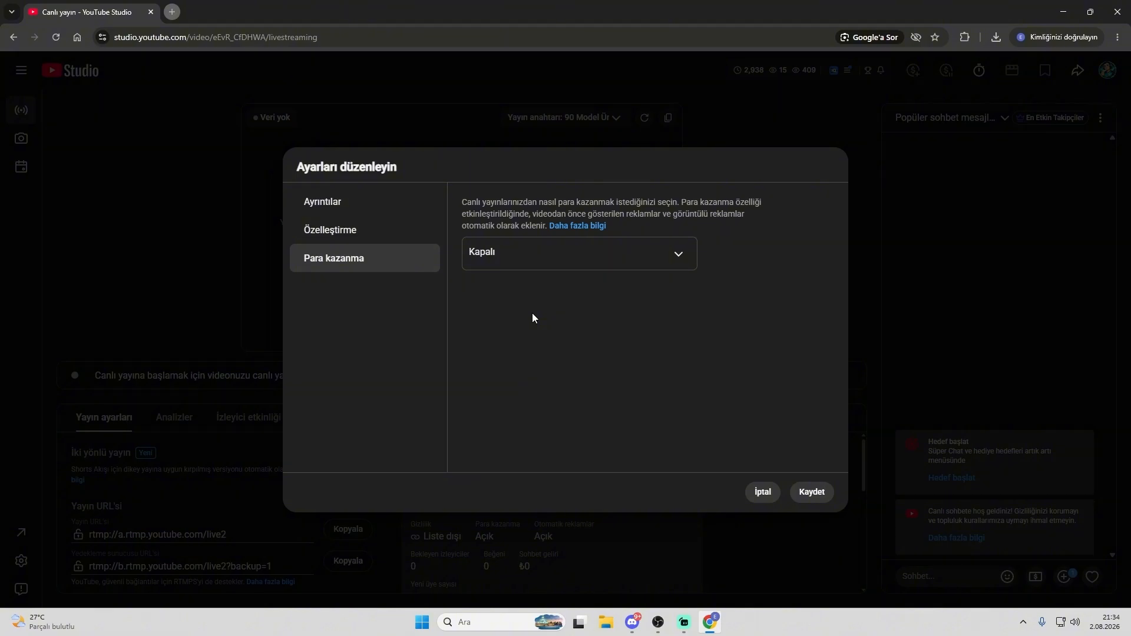
{"action": "left_click", "coordinate": [530, 254]}
{"action": "left_click", "coordinate": [501, 254]}
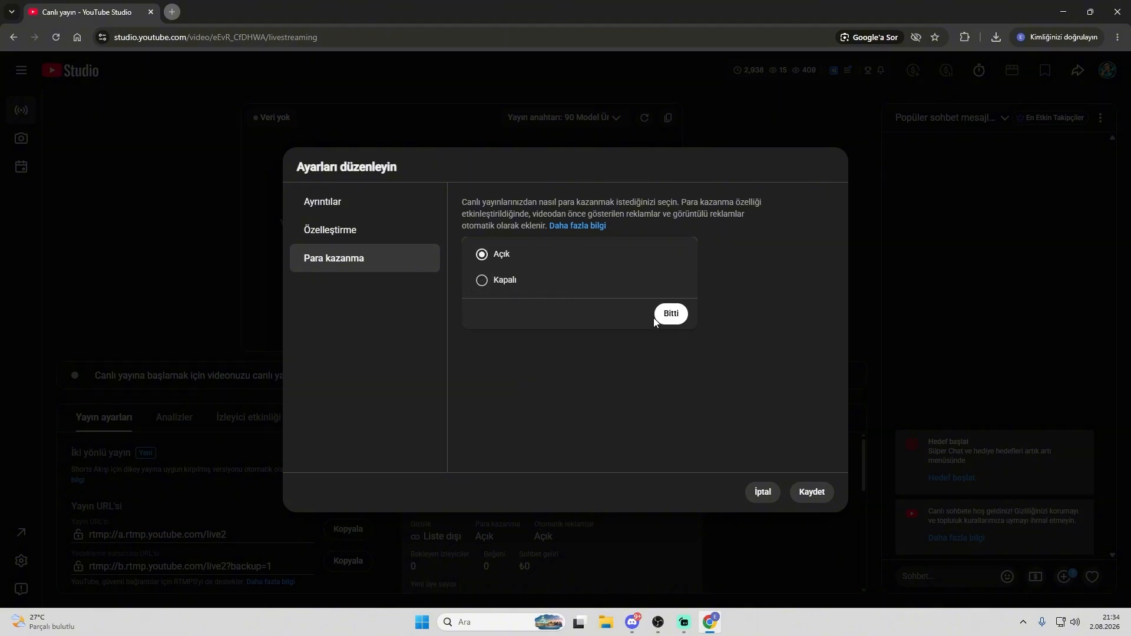
{"action": "left_click", "coordinate": [655, 318]}
Look through the available mode and frequency options for Ara reklamlar in the monetization settings.
{"action": "triple_click", "coordinate": [585, 291]}
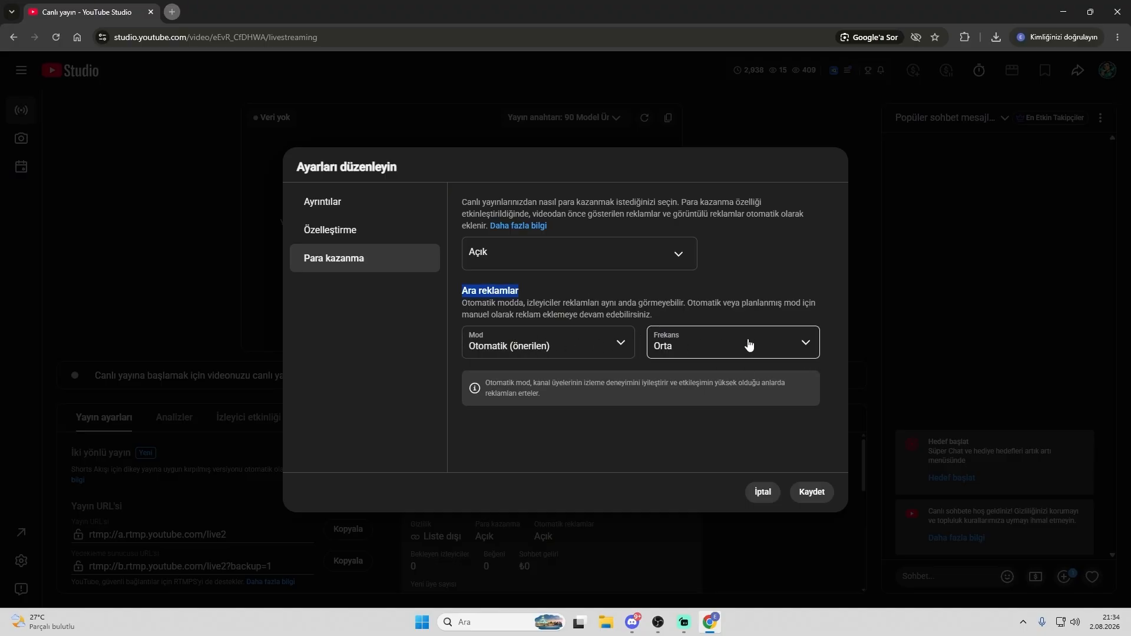
{"action": "left_click", "coordinate": [542, 343]}
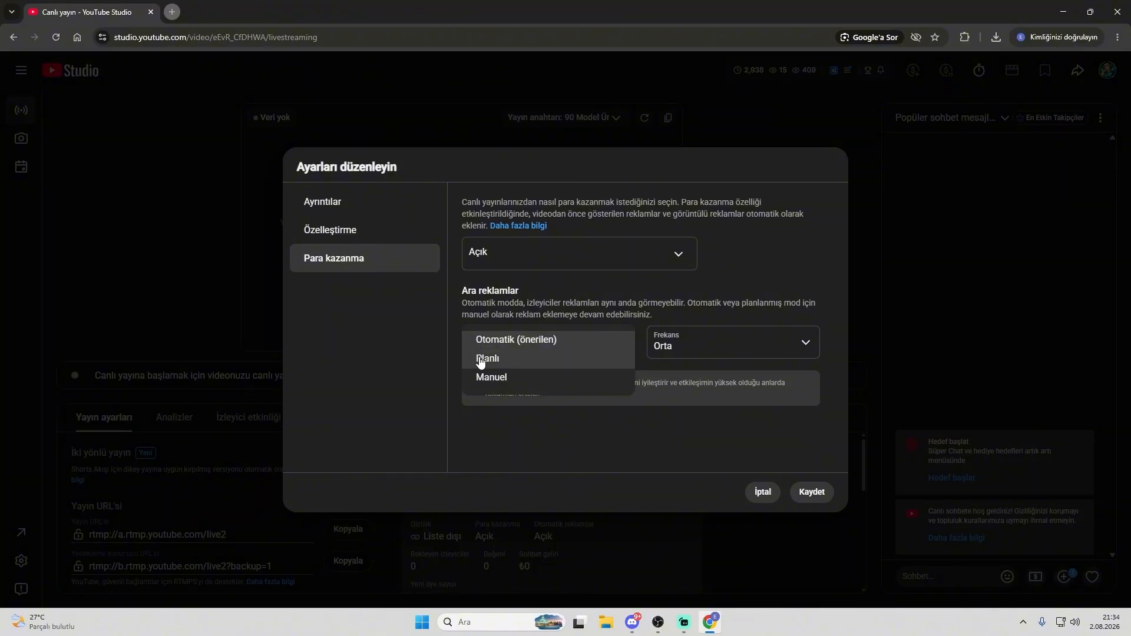
{"action": "left_click", "coordinate": [704, 358]}
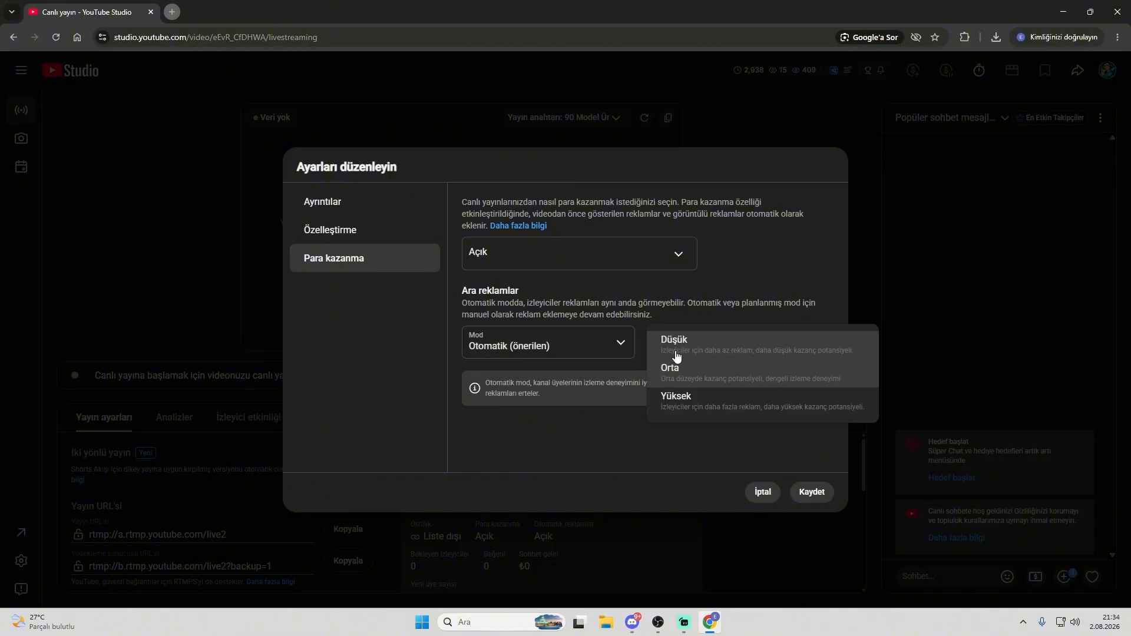
{"action": "left_click", "coordinate": [606, 349]}
{"action": "left_click", "coordinate": [582, 352]}
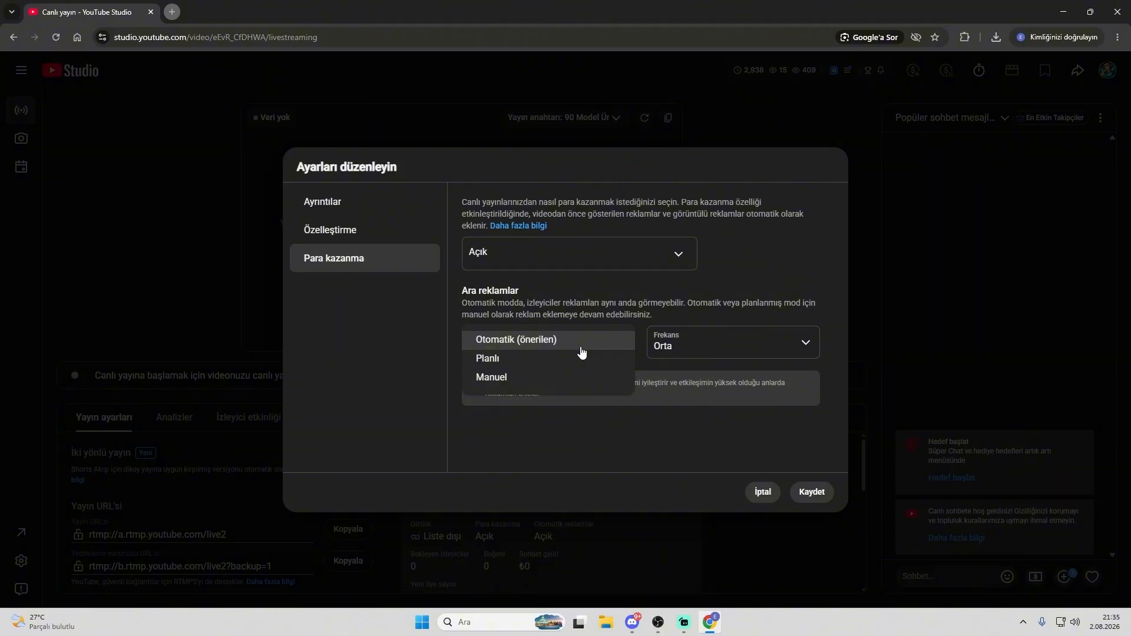
Try the Planlı mid-roll ad mode with 6 dakikada bir, as well as the Manuel mode.
{"action": "left_click", "coordinate": [574, 358]}
{"action": "left_click", "coordinate": [695, 336]}
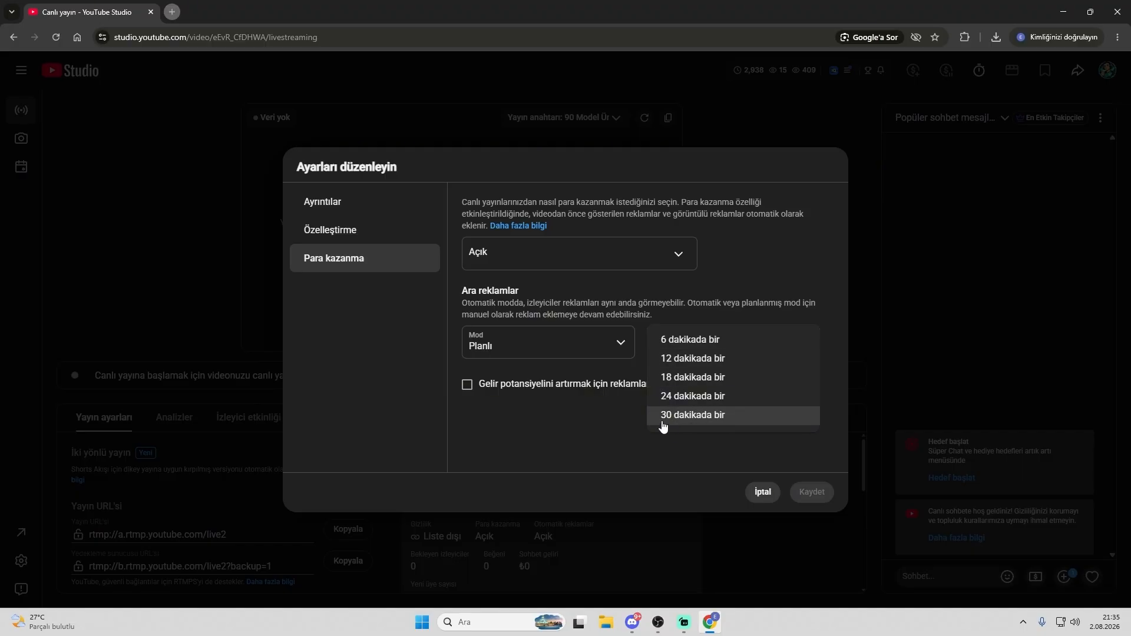
{"action": "left_click", "coordinate": [686, 339]}
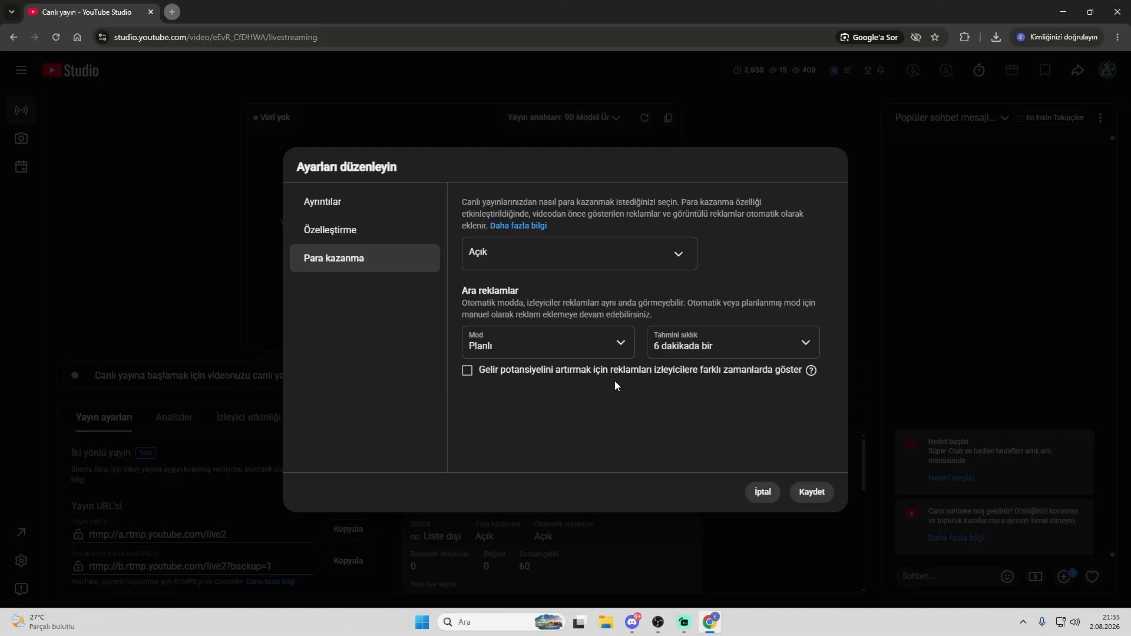
{"action": "left_click", "coordinate": [599, 341]}
{"action": "left_click", "coordinate": [512, 378]}
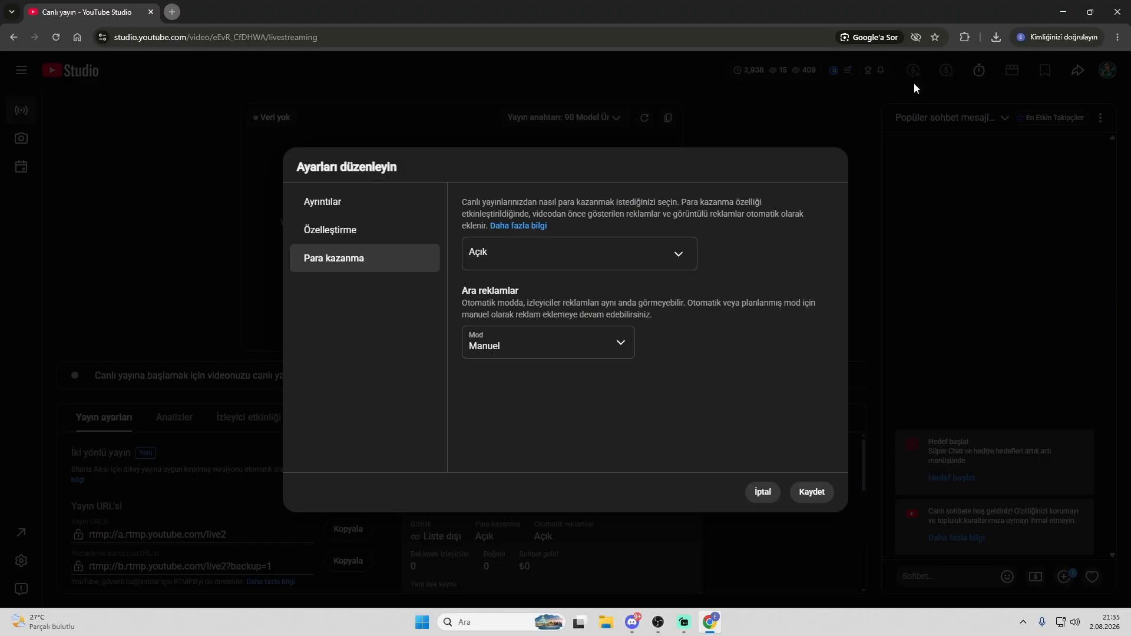
Set the mid-roll ad mode to Otomatik (önerilen) with frequency Orta and save the broadcast settings.
{"action": "left_click", "coordinate": [566, 345]}
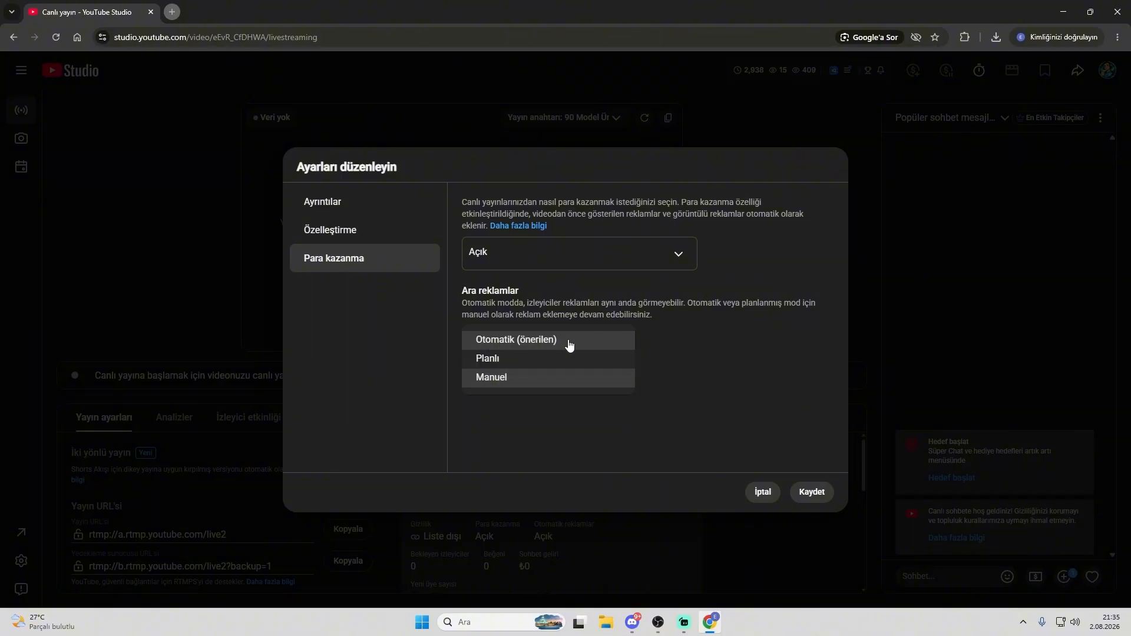
{"action": "left_click", "coordinate": [565, 347]}
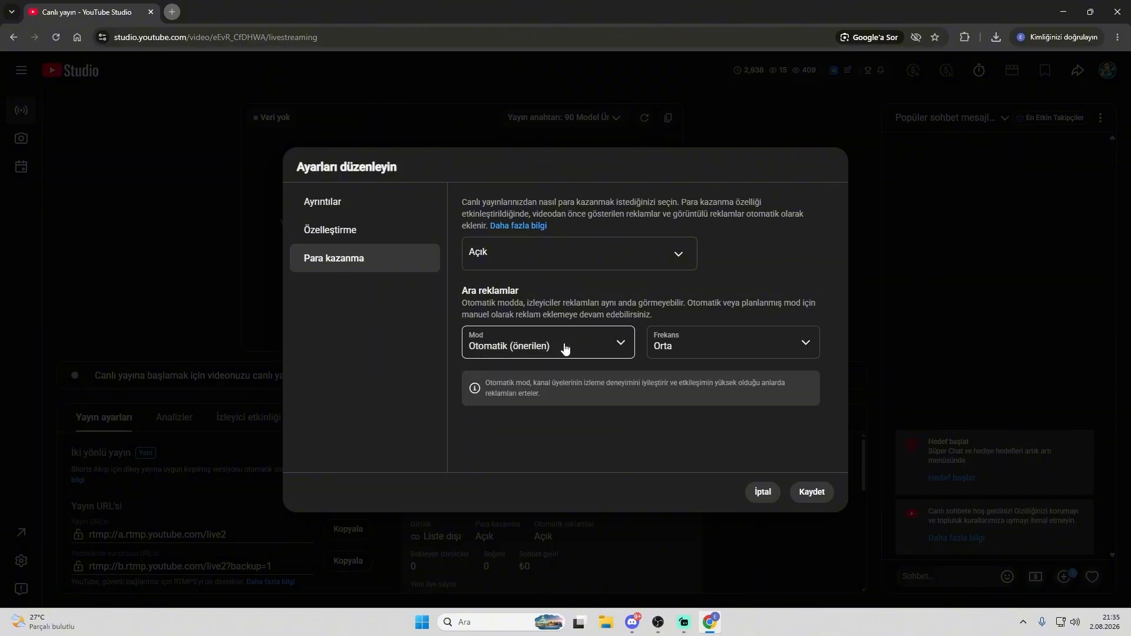
{"action": "left_click", "coordinate": [697, 345]}
{"action": "left_click", "coordinate": [704, 384]}
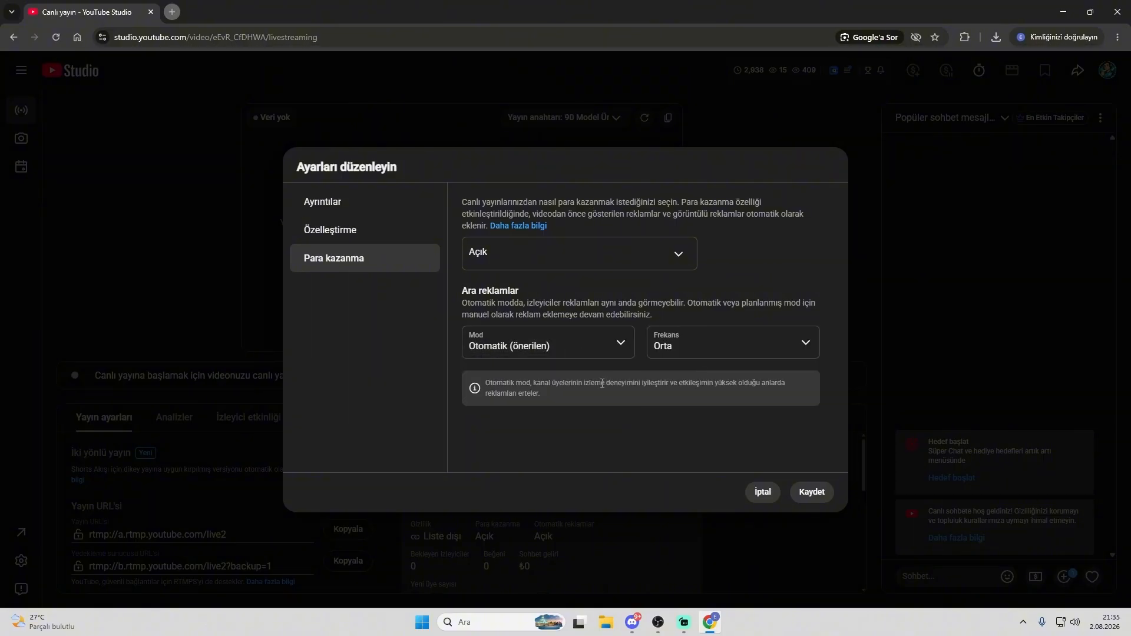
{"action": "left_click", "coordinate": [824, 499]}
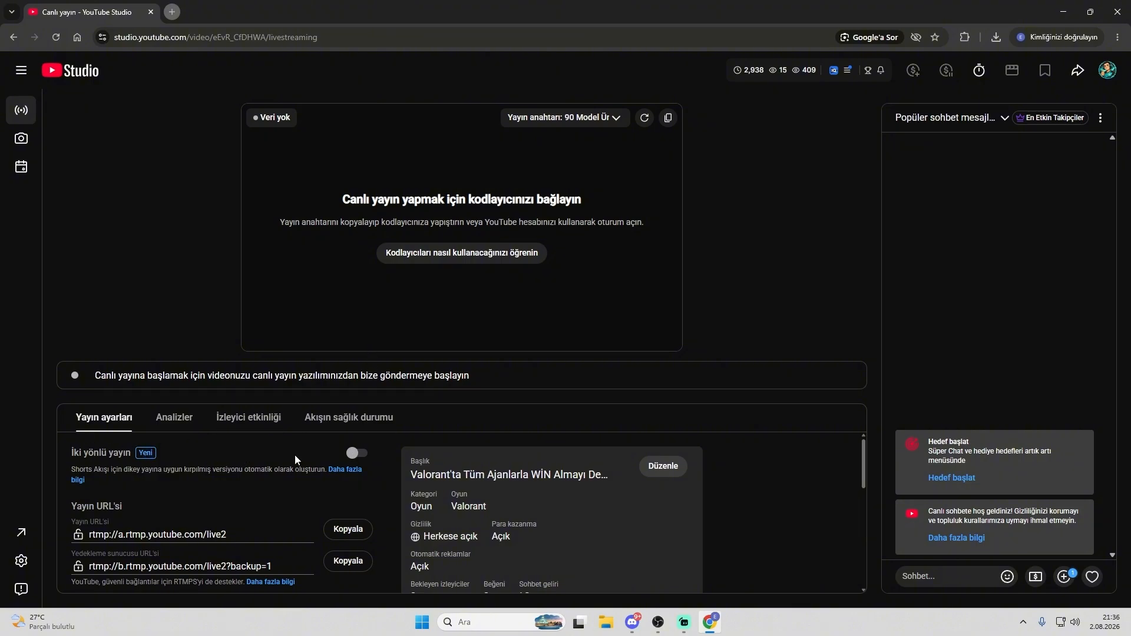
Turn on İki yönlü yayın for the broadcast to add the vertical Shorts version.
{"action": "left_click_drag", "start_coordinate": [116, 470], "coordinate": [200, 470]}
{"action": "left_click", "coordinate": [231, 472]}
{"action": "left_click", "coordinate": [356, 453]}
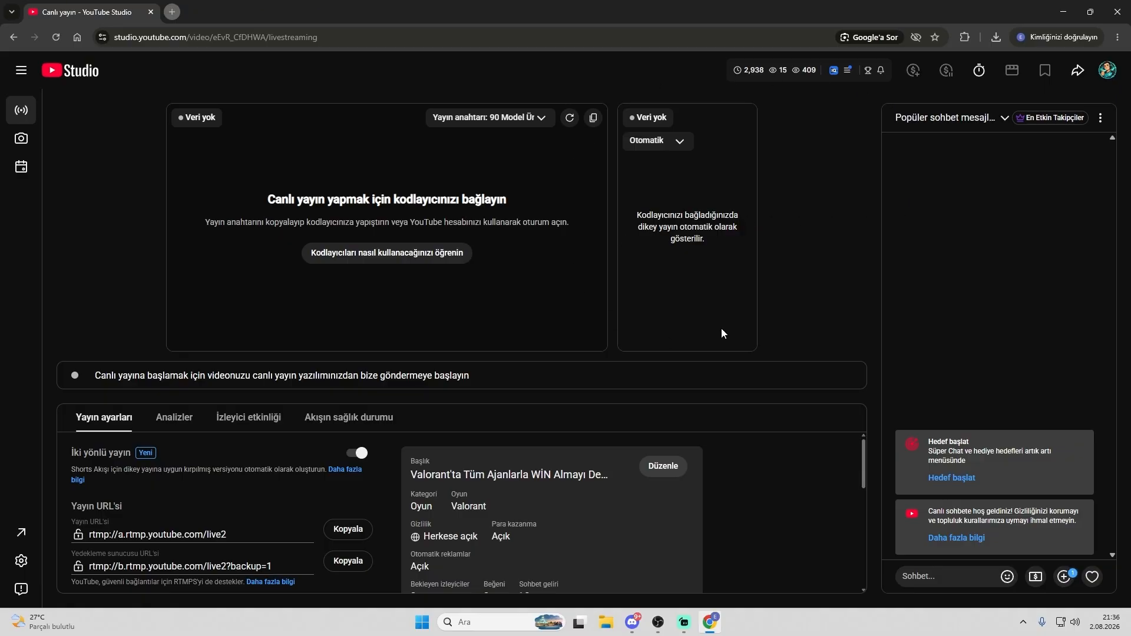
Switch to OBS Studio and open the Kayıt section of its Çıkış settings.
{"action": "left_click", "coordinate": [1063, 11]}
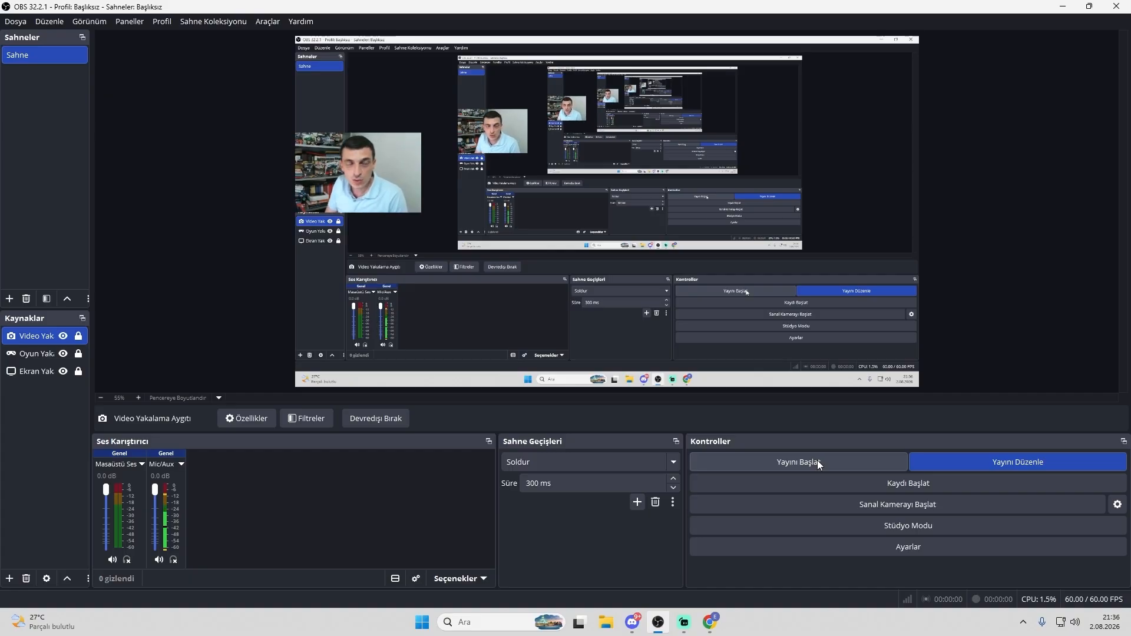
{"action": "left_click", "coordinate": [855, 548]}
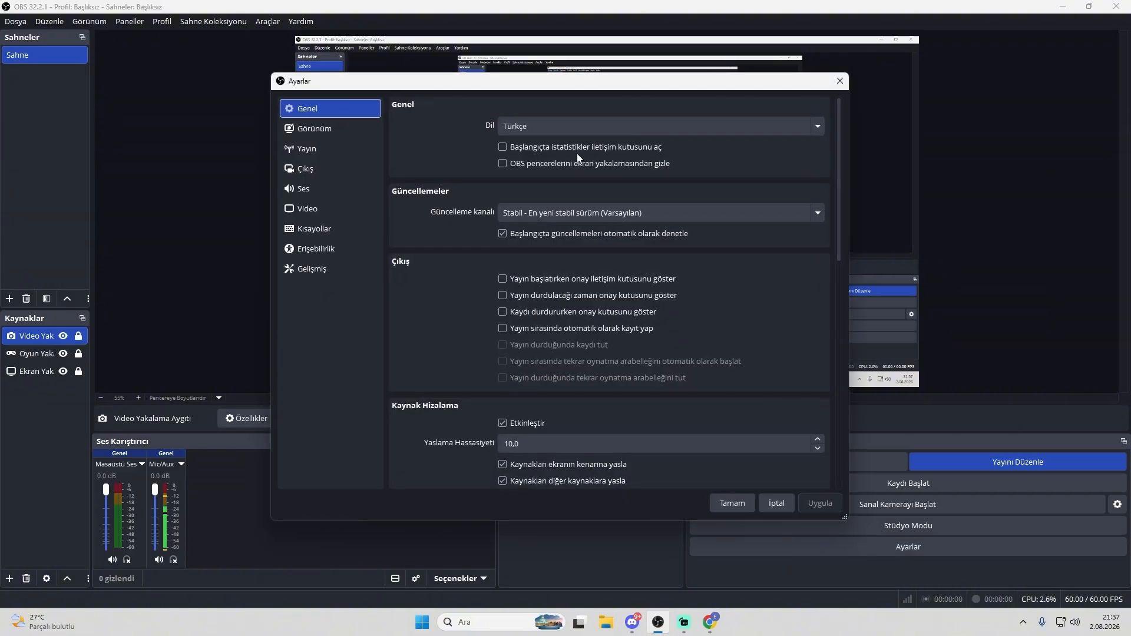
{"action": "left_click", "coordinate": [331, 162]}
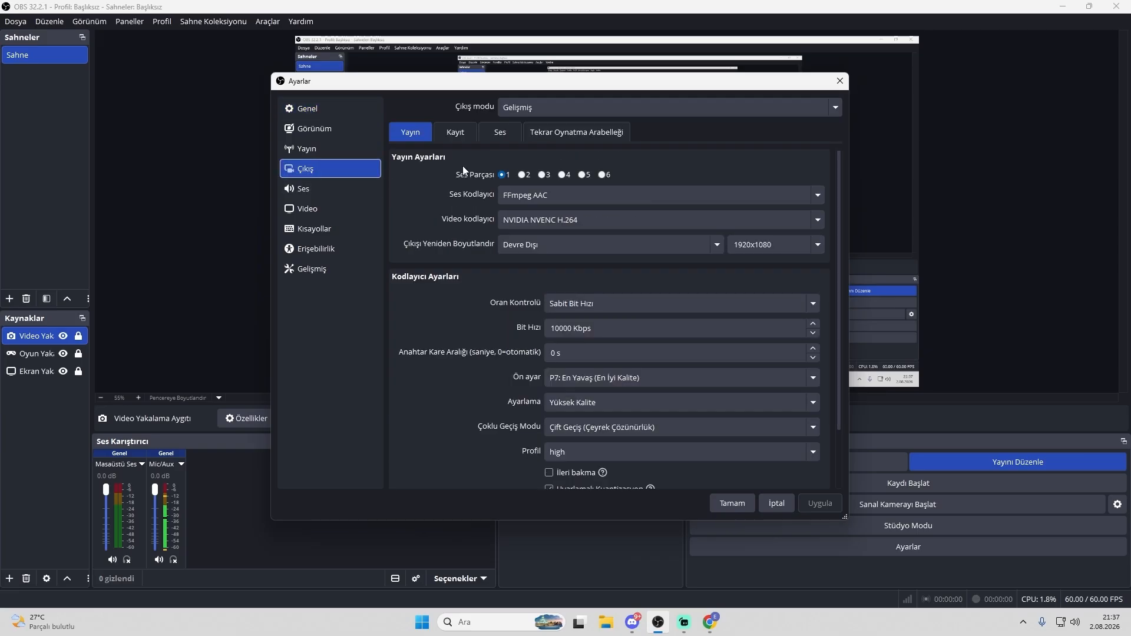
{"action": "left_click", "coordinate": [456, 134]}
Try Özel Çıkış (FFmpeg) as the recording type, look over its settings and return to Standart.
{"action": "left_click", "coordinate": [568, 165]}
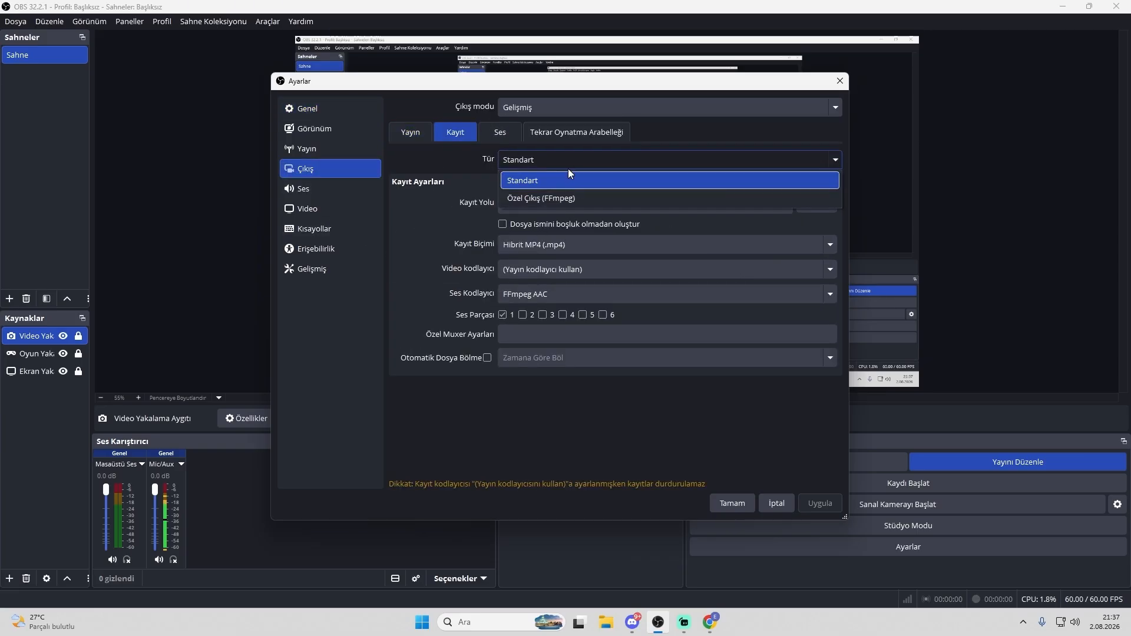
{"action": "left_click", "coordinate": [560, 203]}
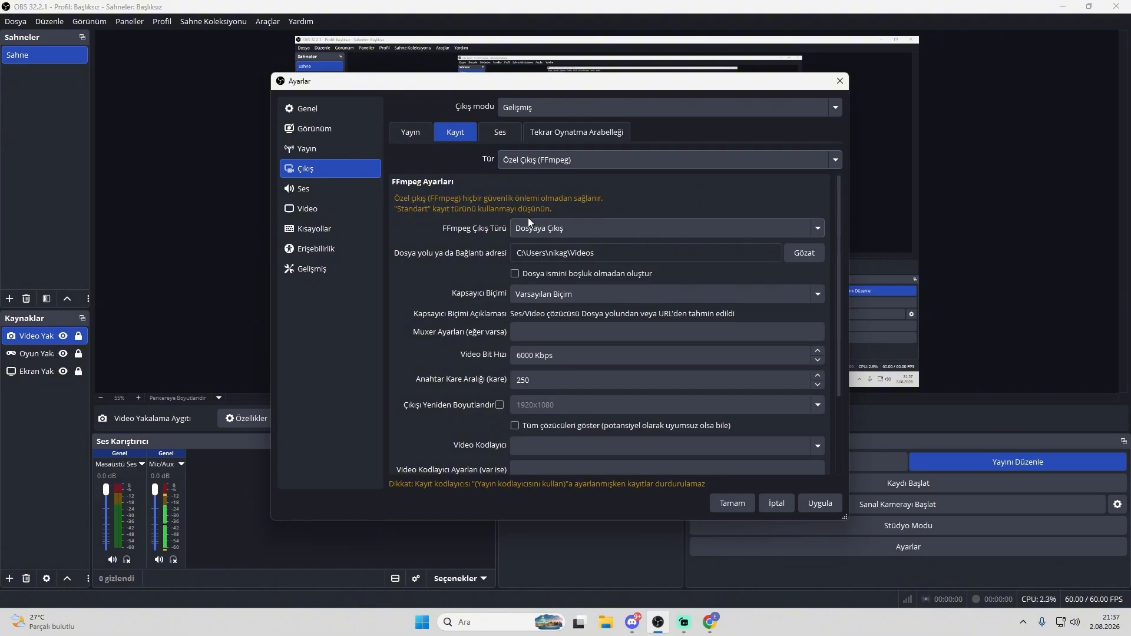
{"action": "scroll", "coordinate": [484, 358], "scroll_direction": "down", "scroll_amount": 2}
{"action": "scroll", "coordinate": [500, 221], "scroll_direction": "up", "scroll_amount": 2}
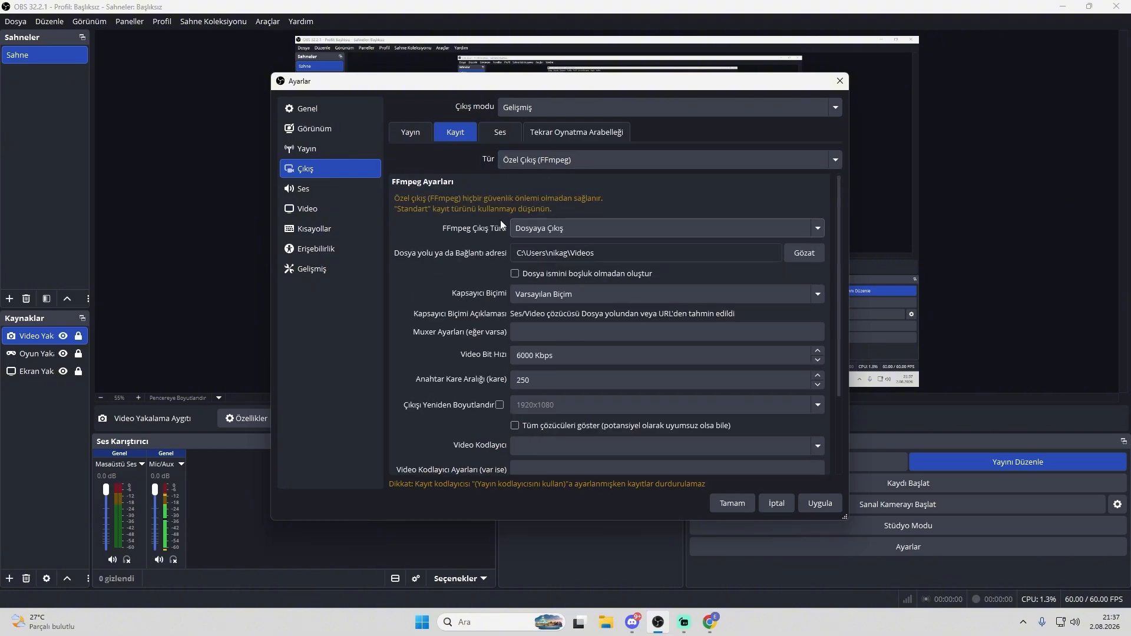
{"action": "left_click", "coordinate": [501, 165]}
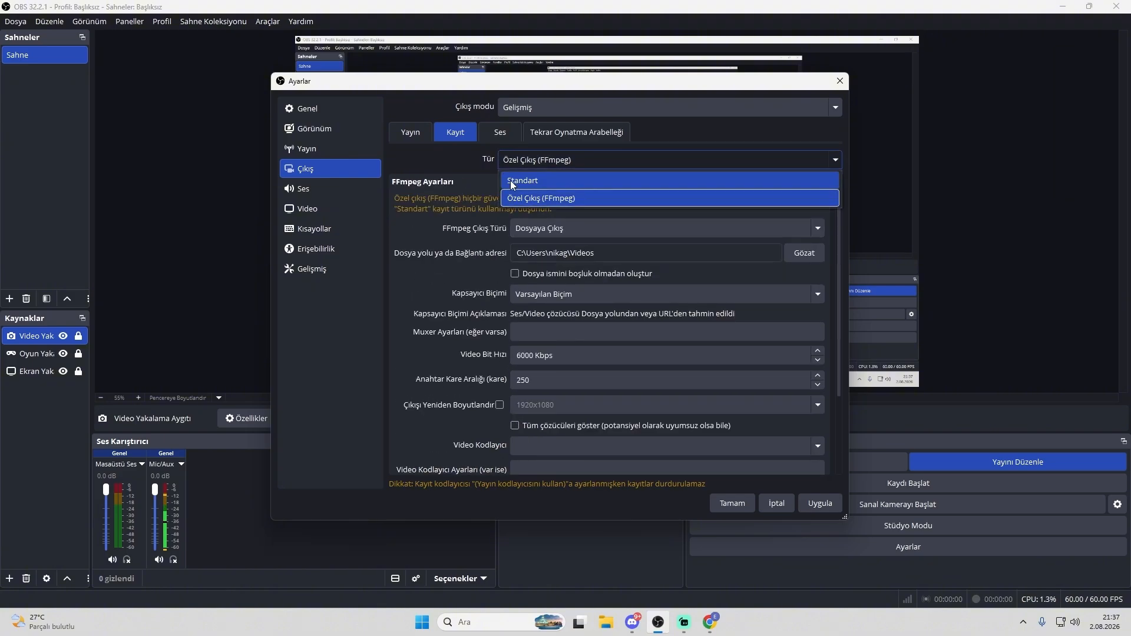
{"action": "left_click", "coordinate": [511, 182]}
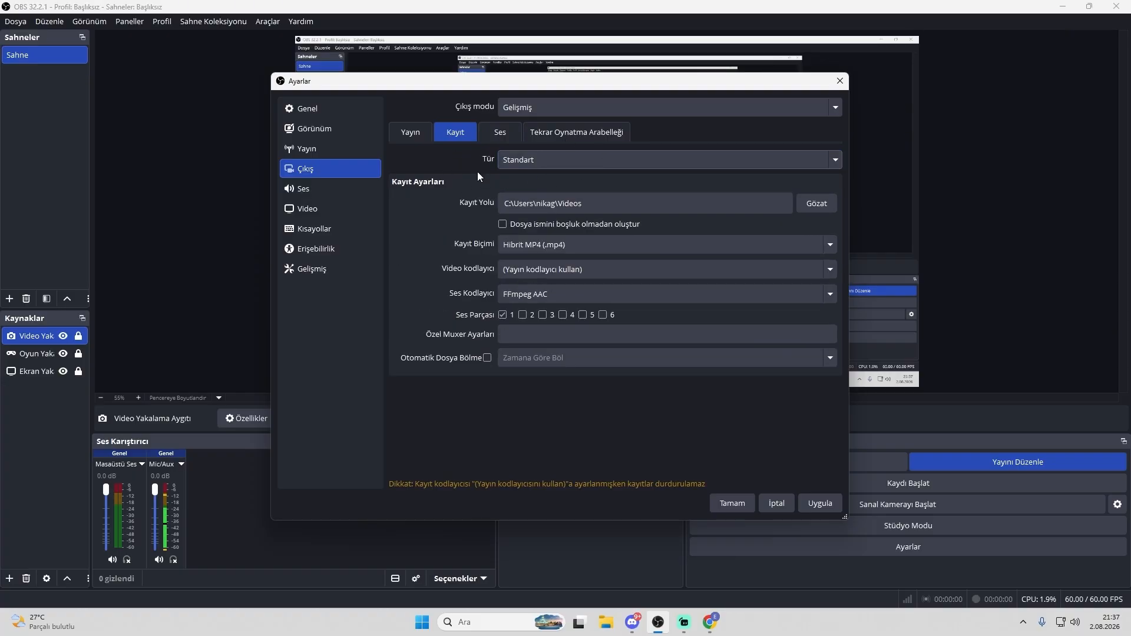
Set the recording format to Matroska Video (.mkv) and the recording video encoder to NVIDIA NVENC H.264.
{"action": "left_click", "coordinate": [519, 241]}
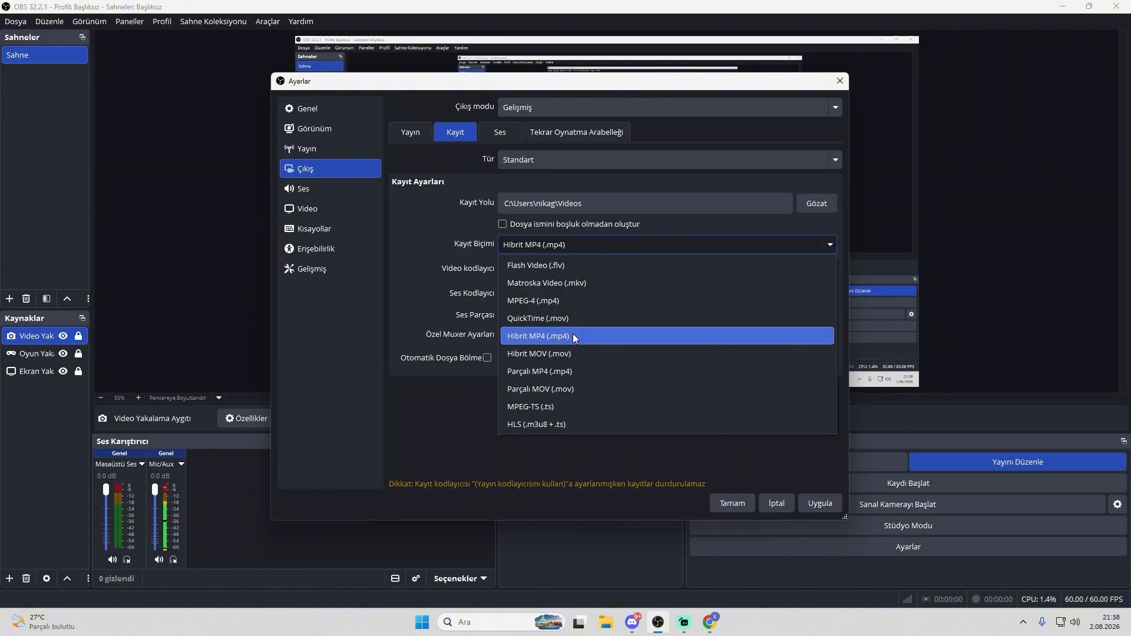
{"action": "left_click", "coordinate": [580, 285]}
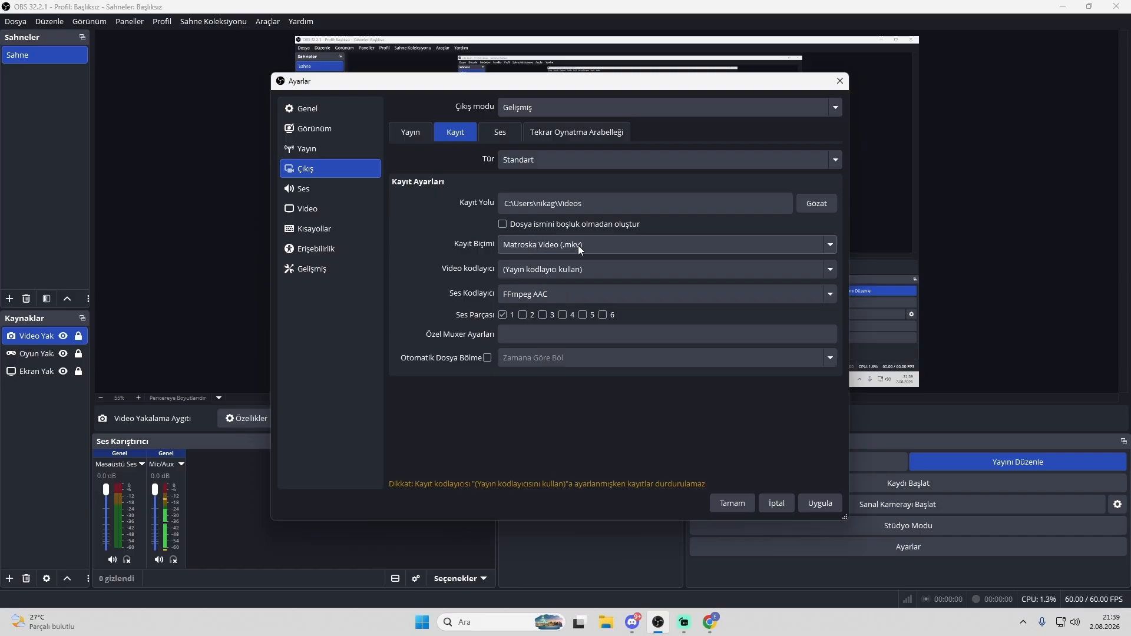
{"action": "left_click", "coordinate": [498, 269]}
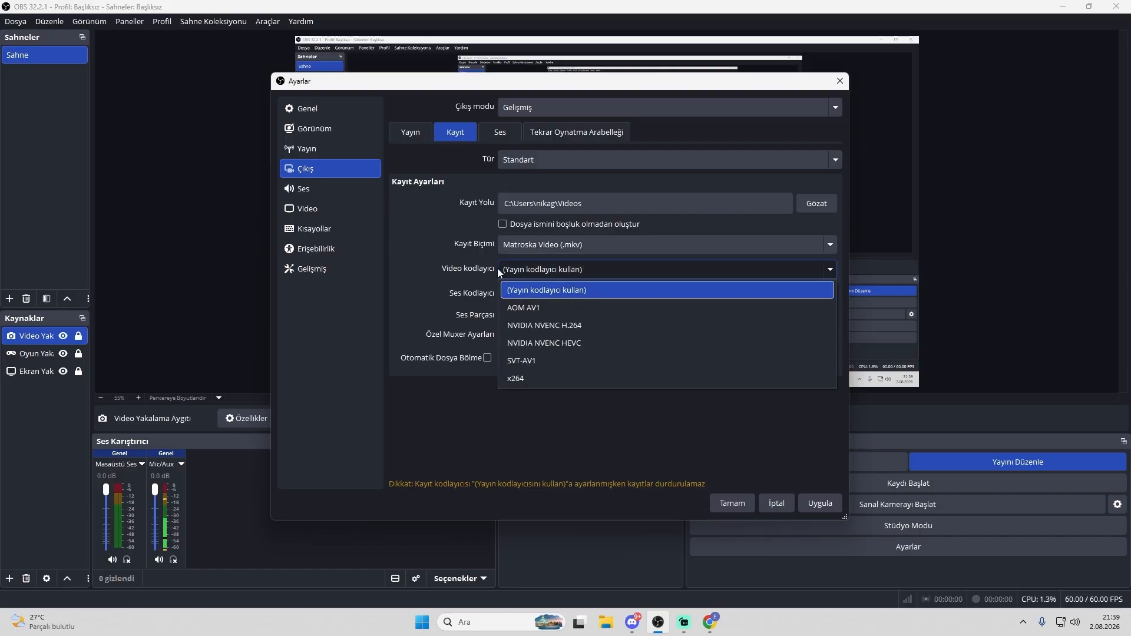
{"action": "left_click", "coordinate": [568, 327]}
{"action": "scroll", "coordinate": [442, 303], "scroll_direction": "down", "scroll_amount": 3}
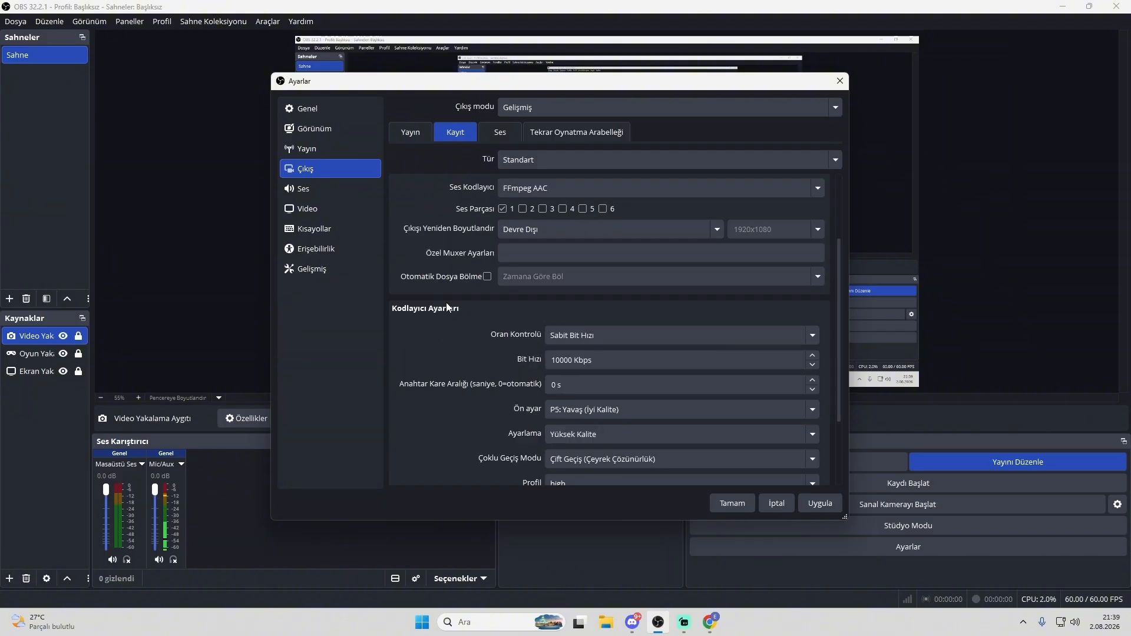
Choose FFmpeg AAC as the recording audio encoder and enable audio tracks 2 and 3 alongside track 1.
{"action": "left_click", "coordinate": [529, 189]}
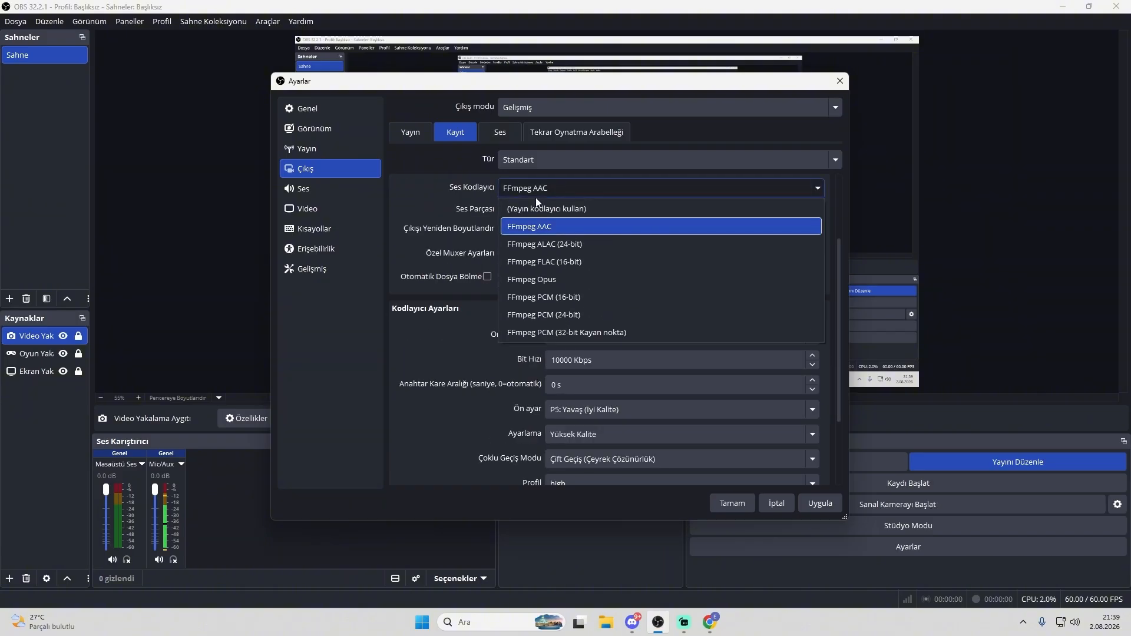
{"action": "left_click", "coordinate": [517, 228]}
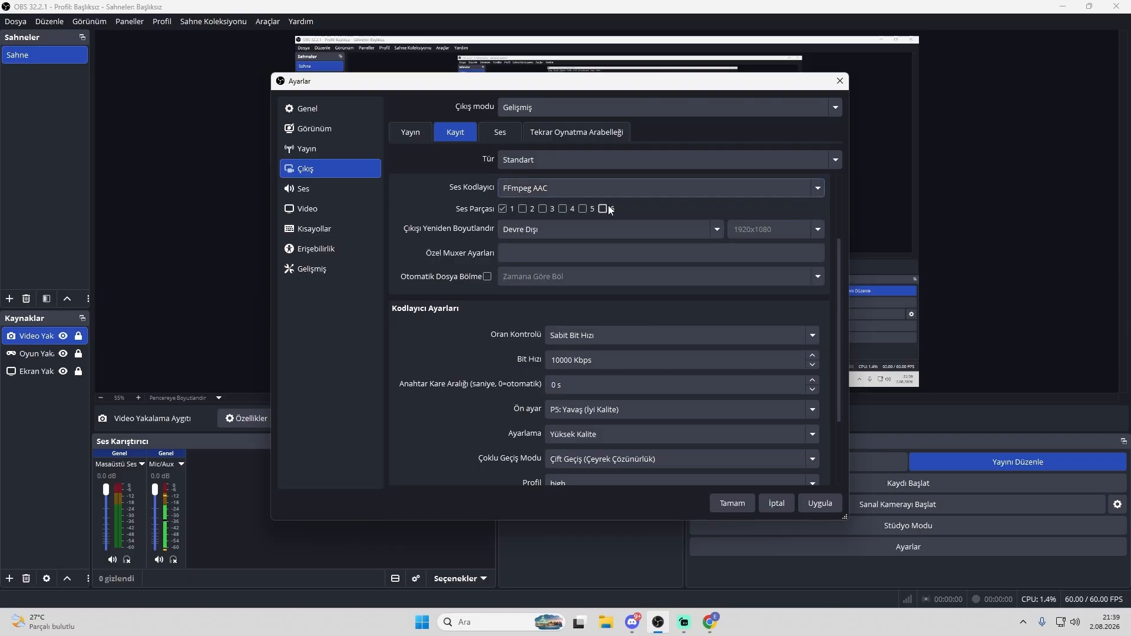
{"action": "left_click", "coordinate": [411, 132]}
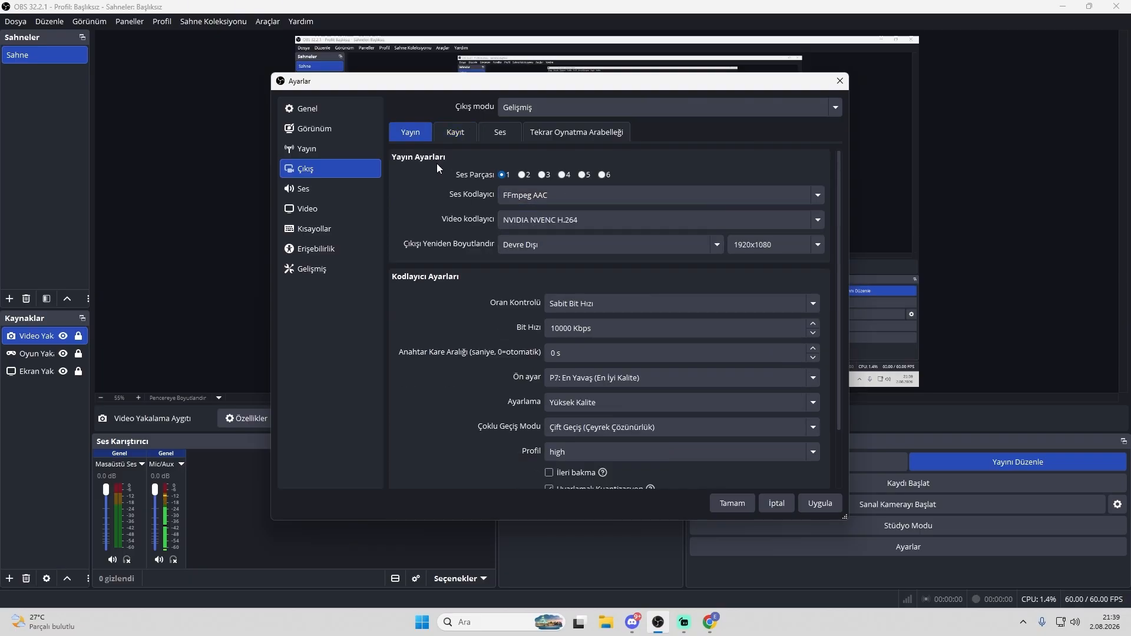
{"action": "left_click", "coordinate": [463, 140]}
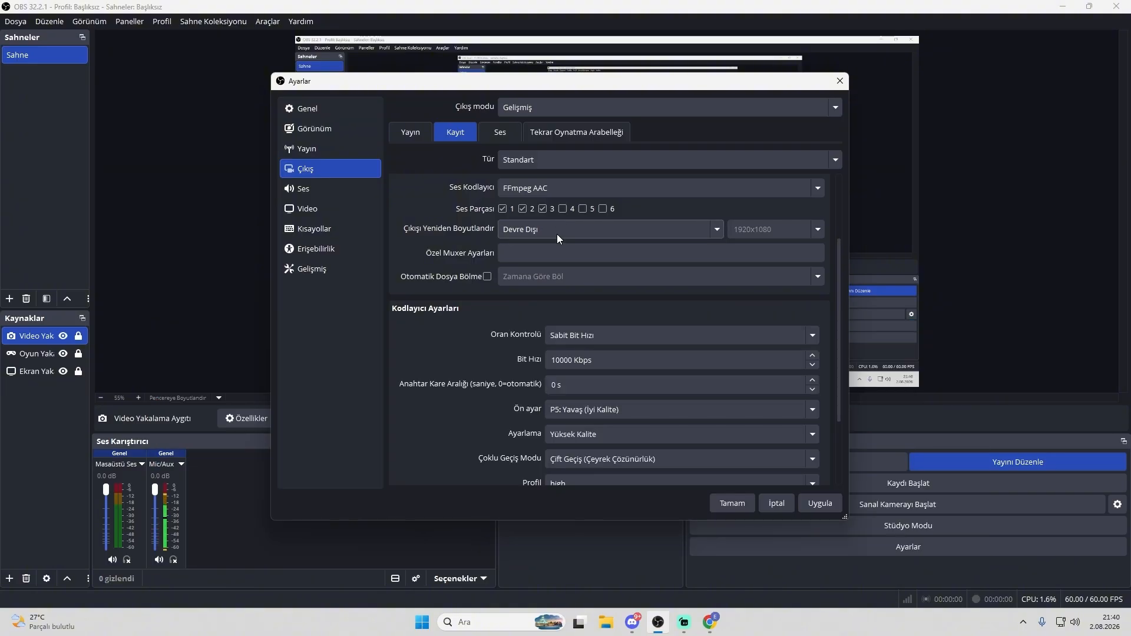
Look through the recording's output rescaling and rate control options, keeping Devre Dışı and Sabit Bit Hızı.
{"action": "left_click", "coordinate": [543, 229]}
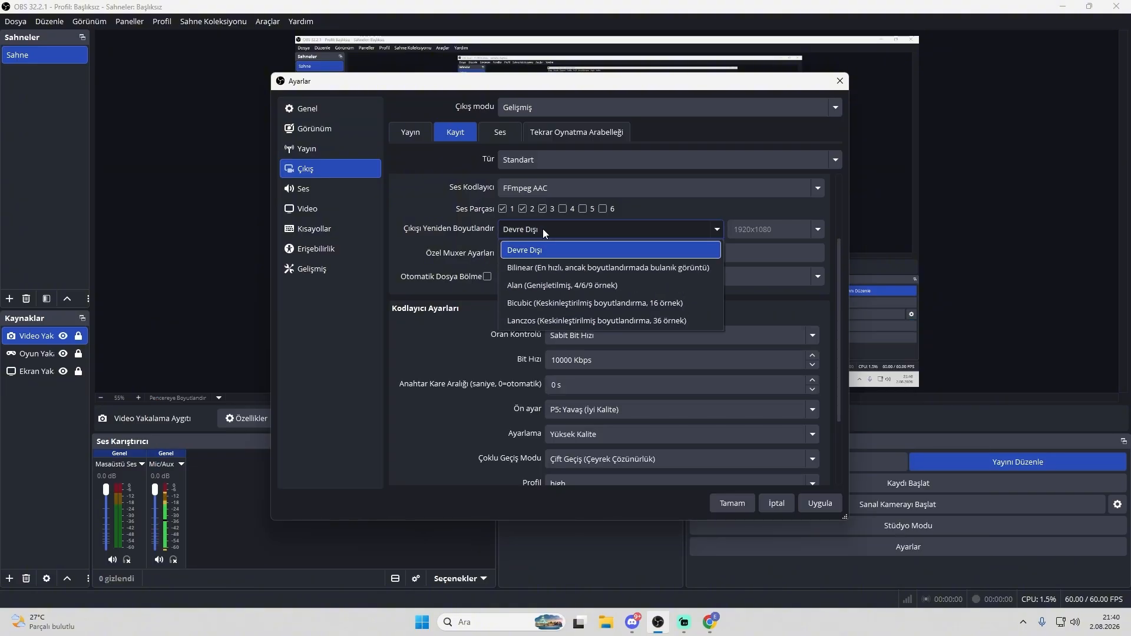
{"action": "left_click", "coordinate": [543, 229]}
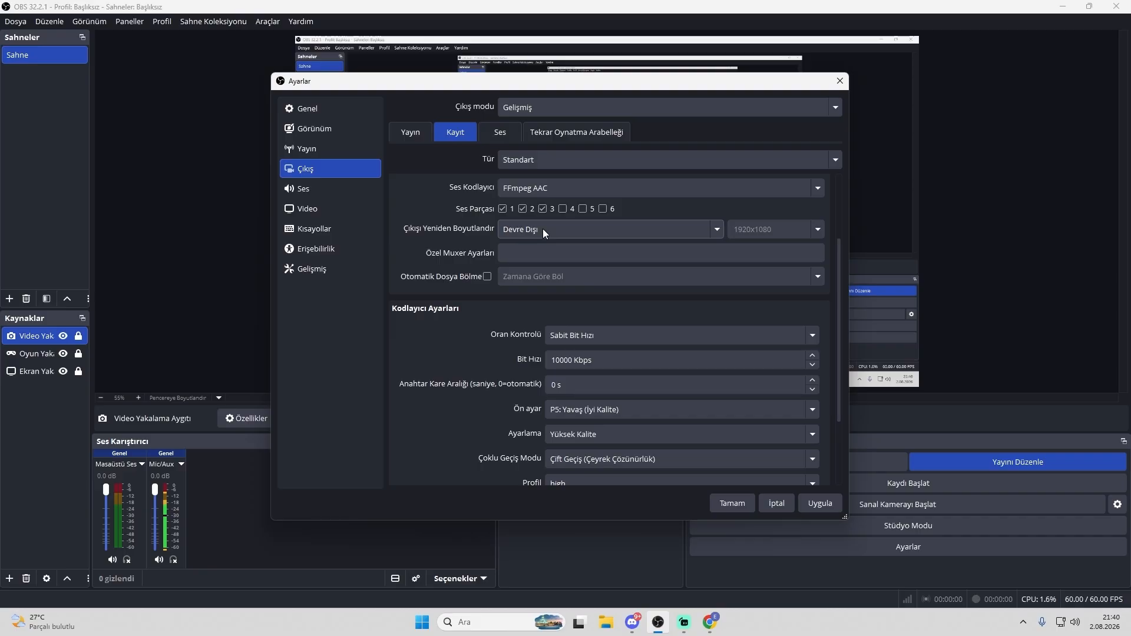
{"action": "scroll", "coordinate": [483, 291], "scroll_direction": "down", "scroll_amount": 2}
{"action": "scroll", "coordinate": [546, 284], "scroll_direction": "down", "scroll_amount": 1}
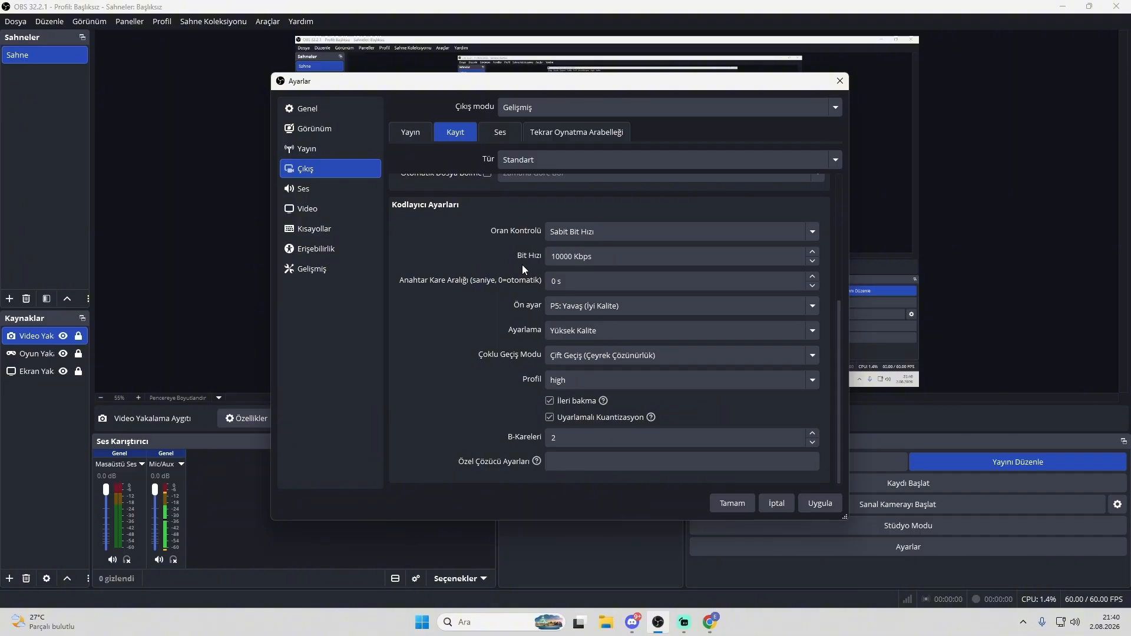
{"action": "left_click", "coordinate": [566, 232]}
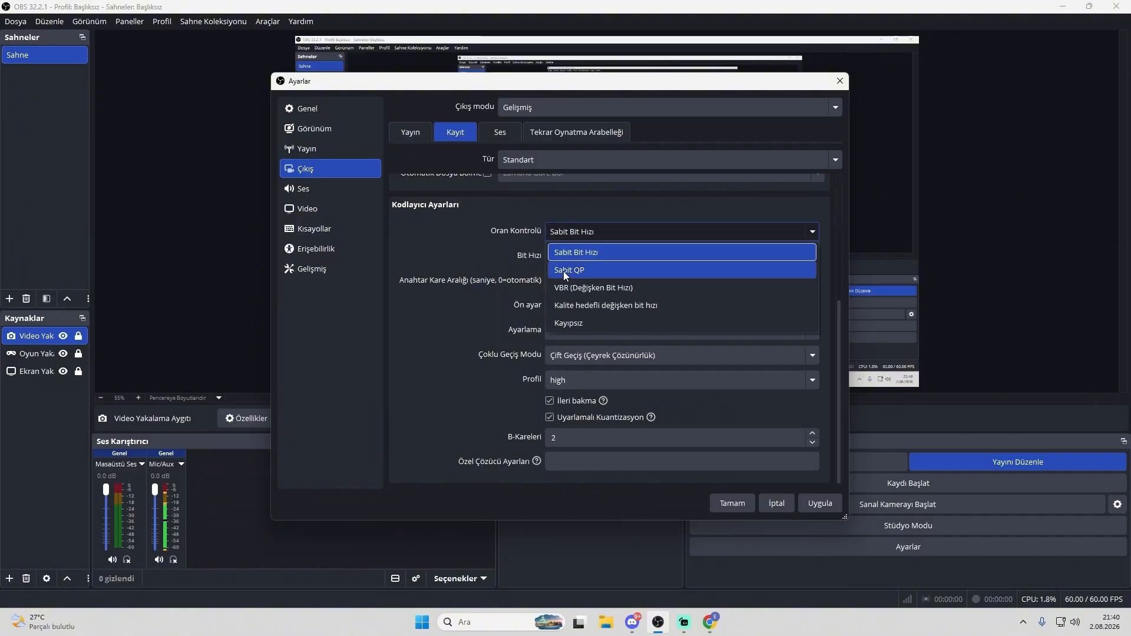
{"action": "left_click", "coordinate": [588, 230]}
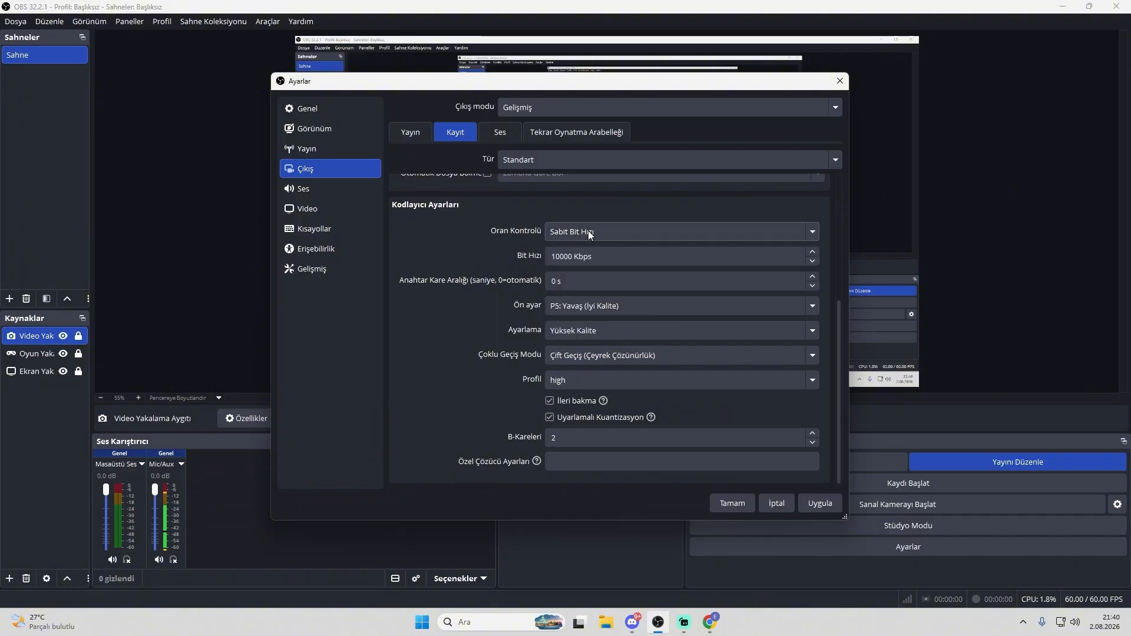
Try out different bit rates for the recording encoder under Sabit Bit Hızı.
{"action": "left_click", "coordinate": [557, 257]}
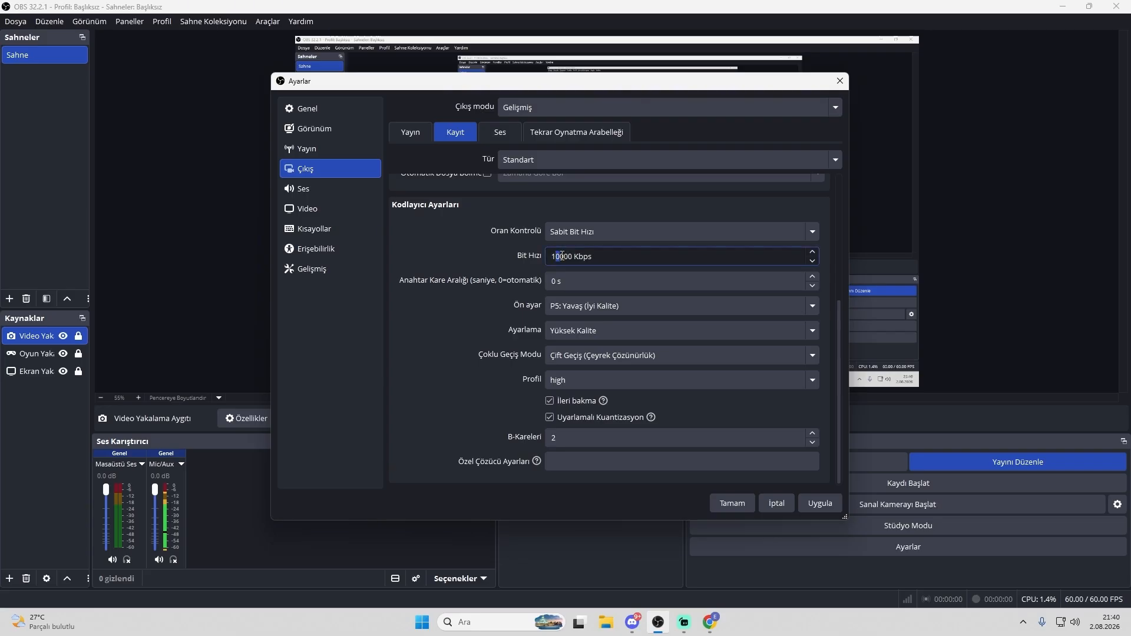
{"action": "key", "text": "BackSpace"}
{"action": "type", "text": "4"}
{"action": "key", "text": "BackSpace"}
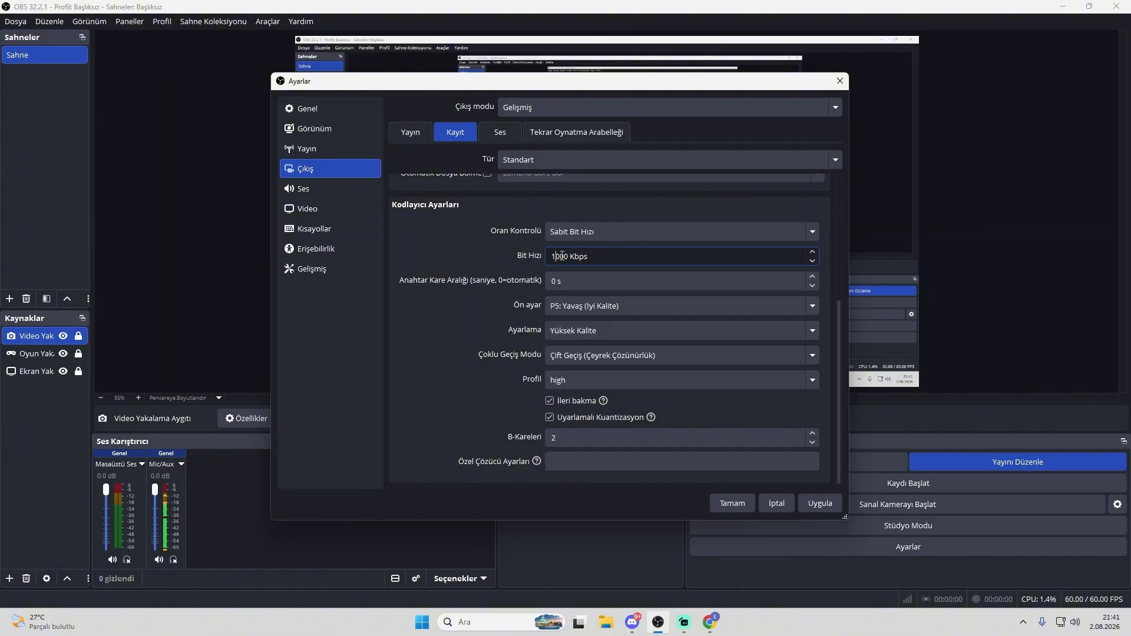
{"action": "type", "text": "6"}
Switch the recording's rate control to Sabit QP, keeping the QP value at 20.
{"action": "left_click", "coordinate": [560, 235]}
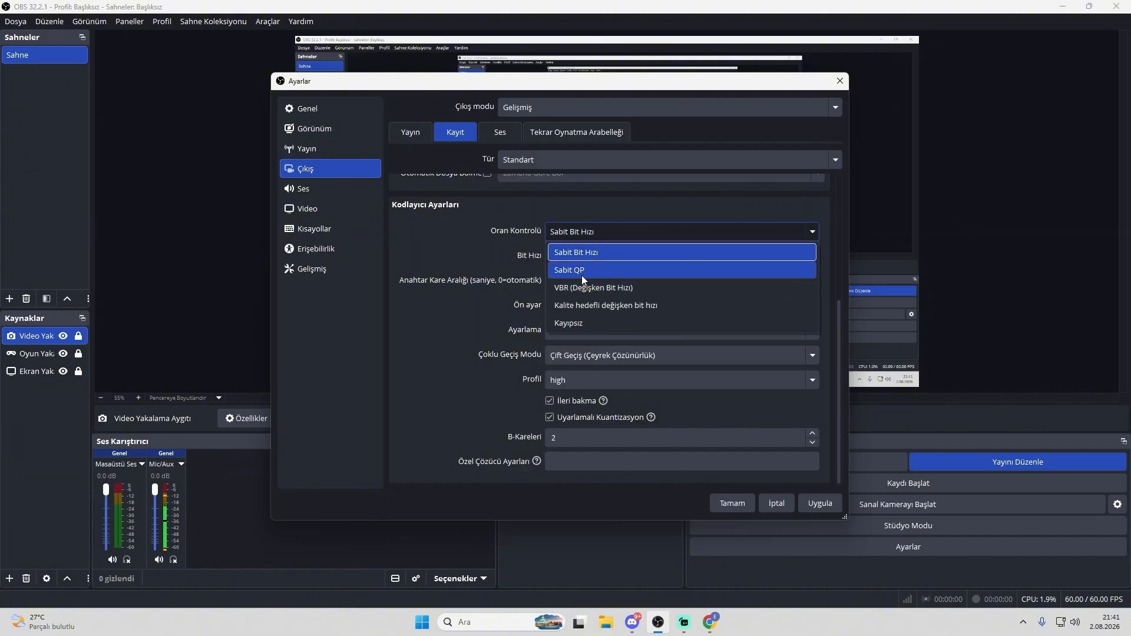
{"action": "left_click", "coordinate": [577, 272]}
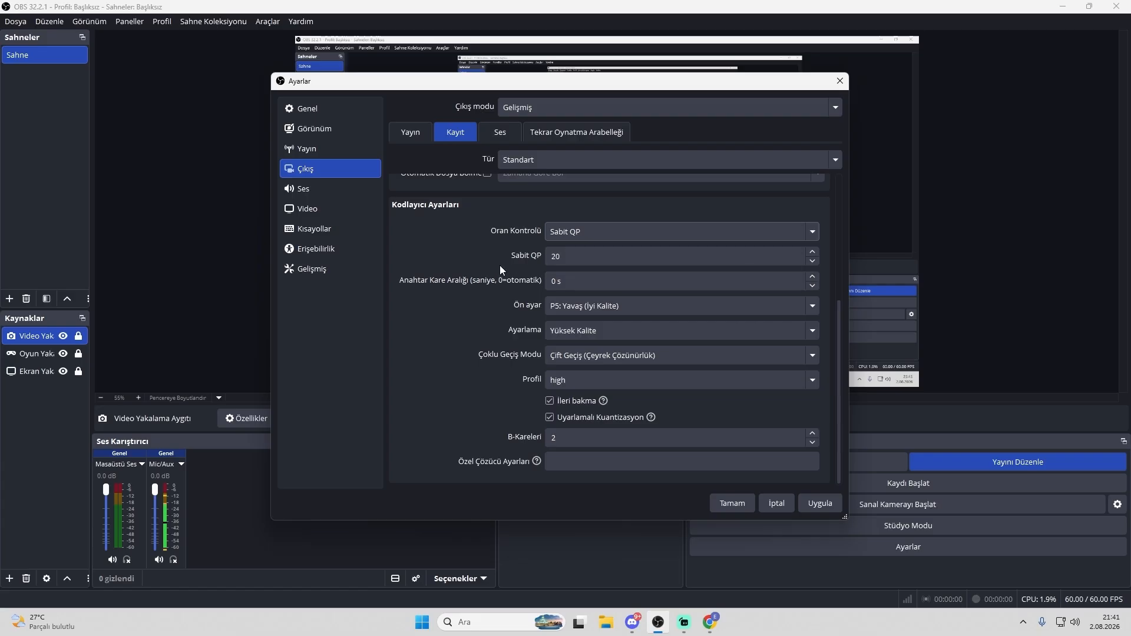
{"action": "double_click", "coordinate": [581, 257]}
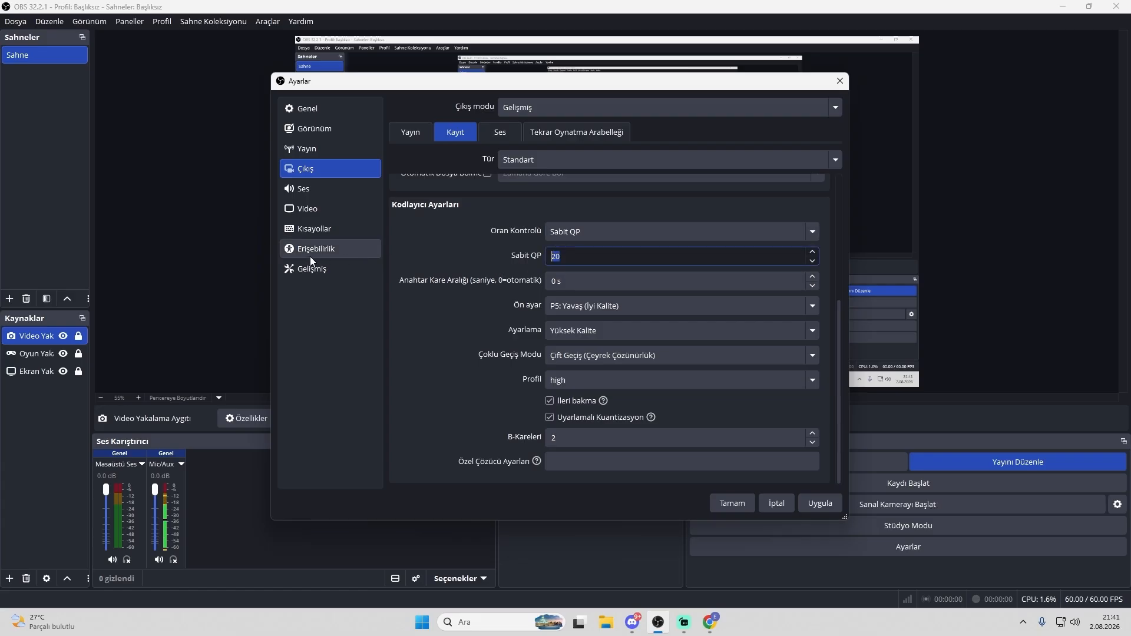
{"action": "left_click", "coordinate": [487, 258]}
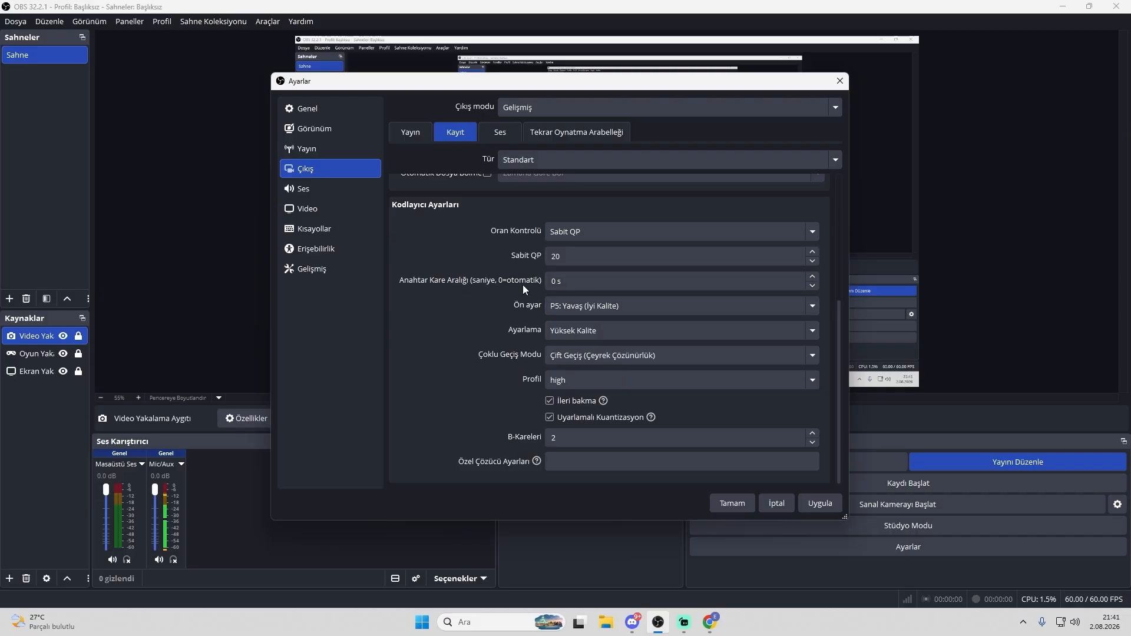
Set the recording encoder preset to P7: En Yavaş (En İyi Kalite) and disable İleri bakma.
{"action": "left_click", "coordinate": [580, 306]}
{"action": "left_click", "coordinate": [583, 440]}
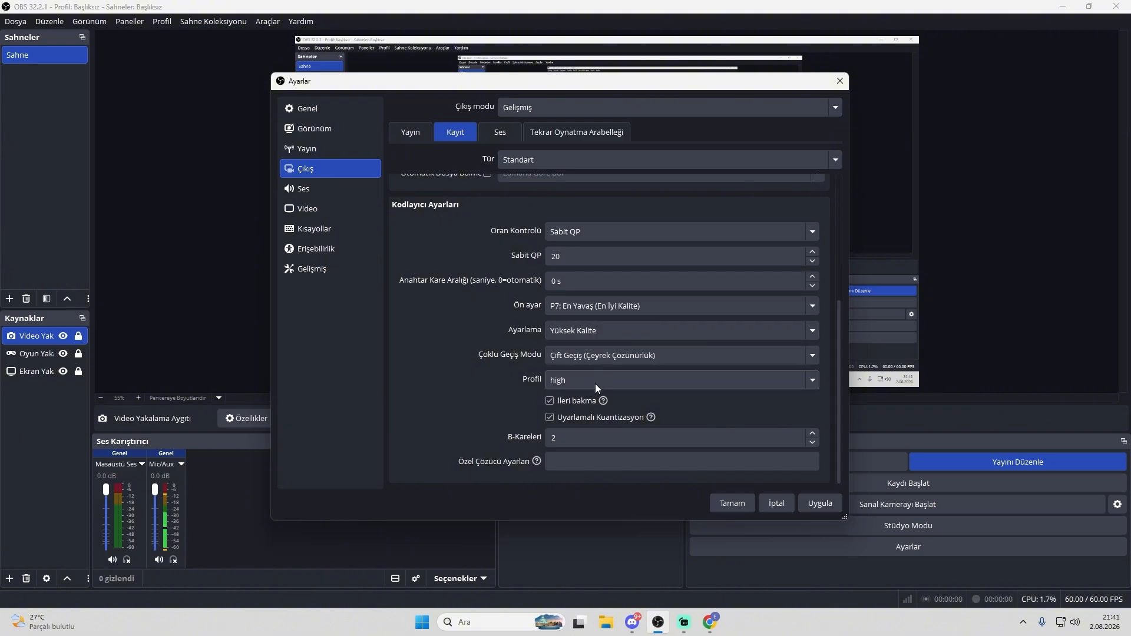
{"action": "left_click", "coordinate": [566, 401]}
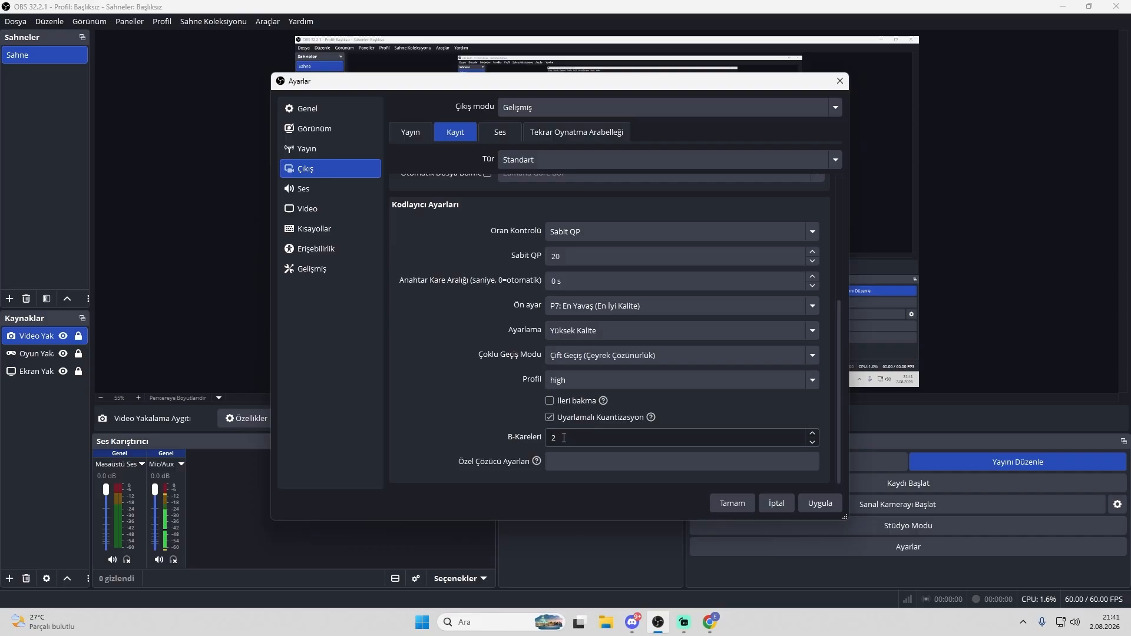
Review the audio, stream and recording output settings, and apply the changes and close the settings.
{"action": "scroll", "coordinate": [515, 337], "scroll_direction": "up", "scroll_amount": 3}
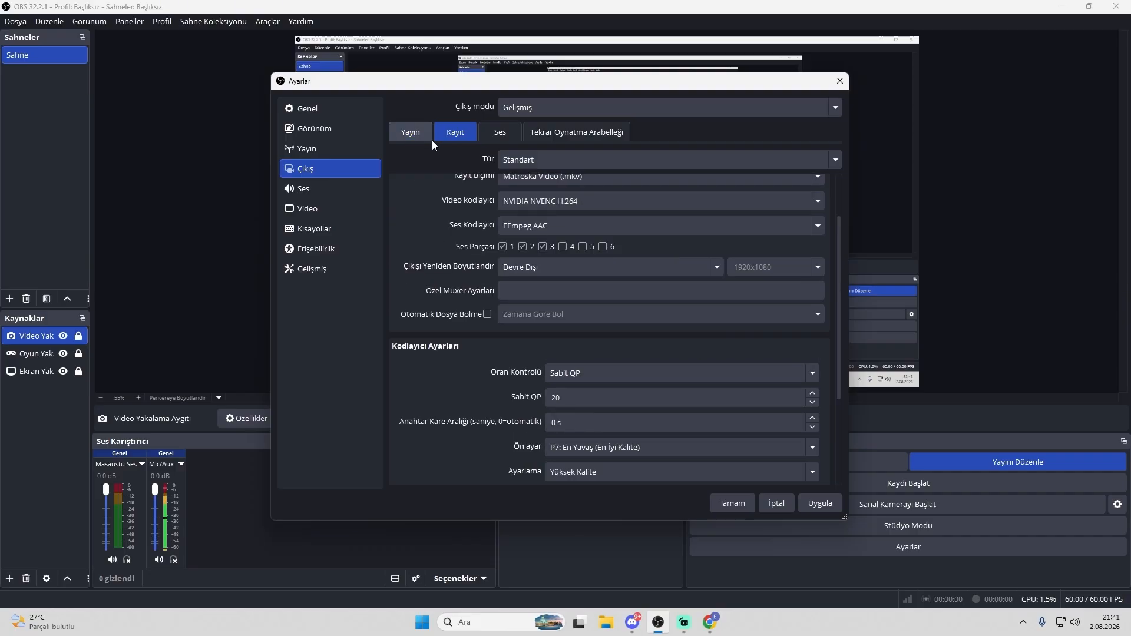
{"action": "left_click", "coordinate": [489, 134]}
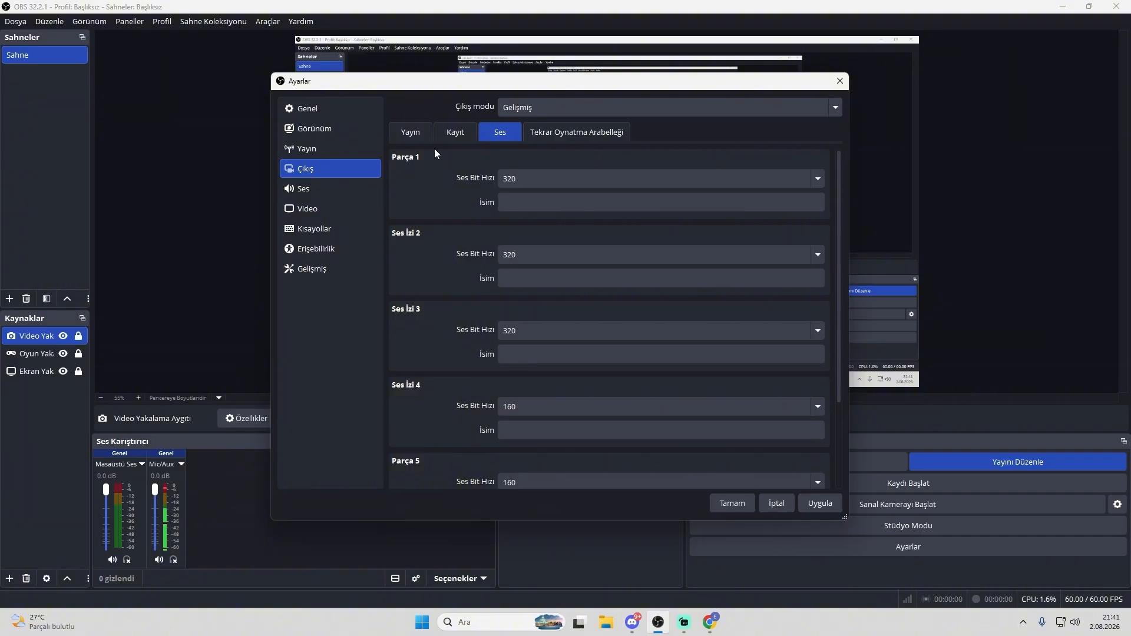
{"action": "left_click", "coordinate": [421, 134]}
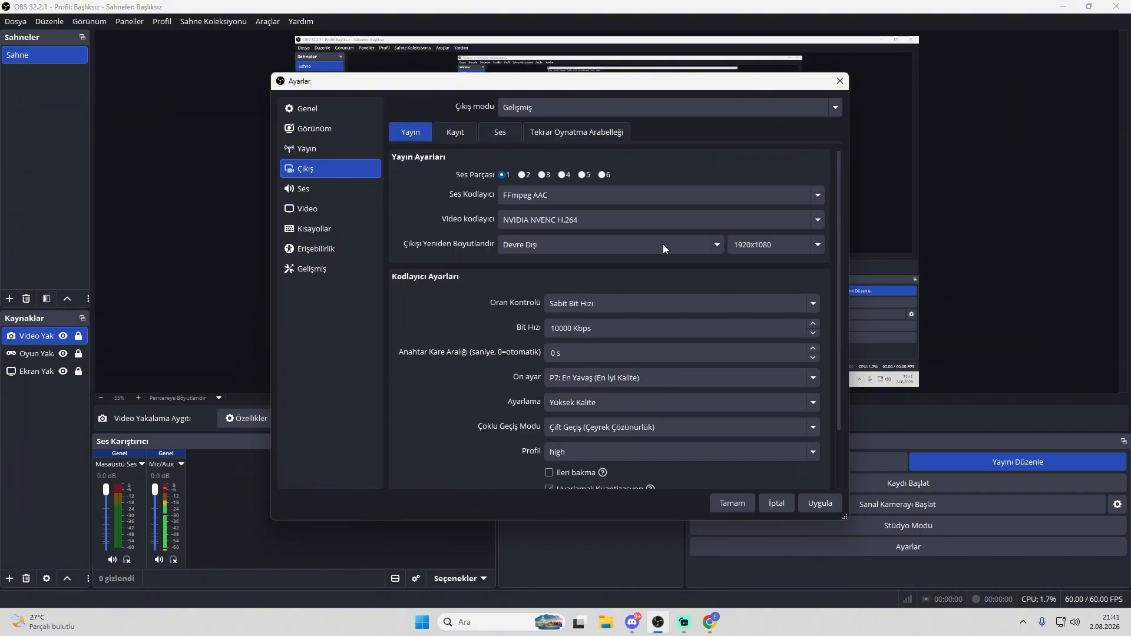
{"action": "left_click", "coordinate": [448, 132]}
{"action": "scroll", "coordinate": [707, 401], "scroll_direction": "down", "scroll_amount": 4}
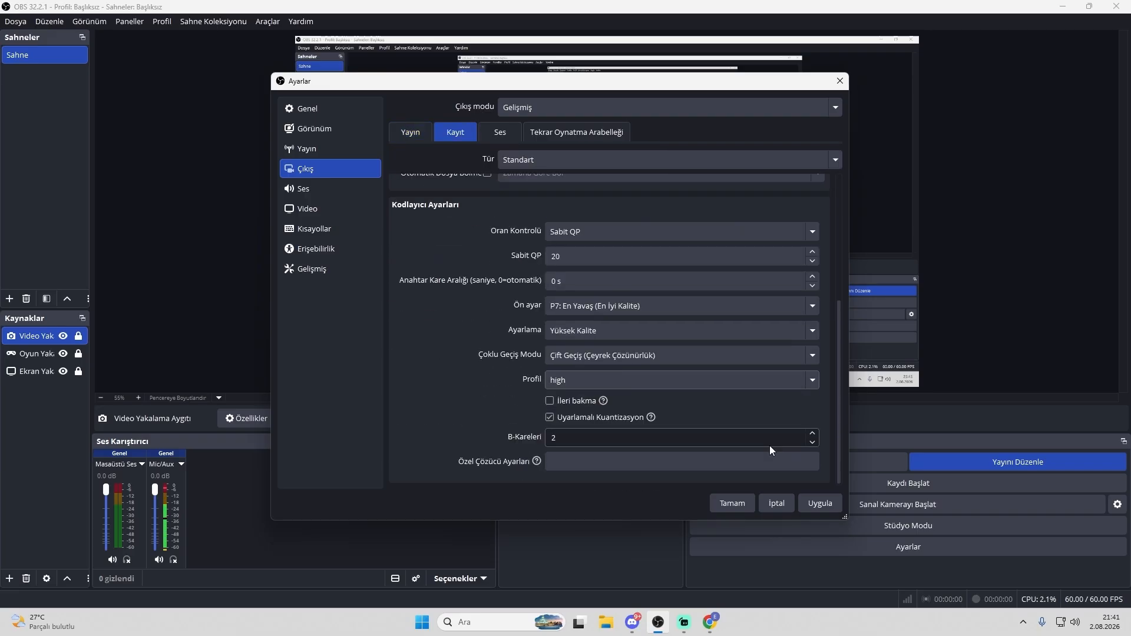
{"action": "left_click", "coordinate": [813, 503]}
{"action": "left_click", "coordinate": [719, 501]}
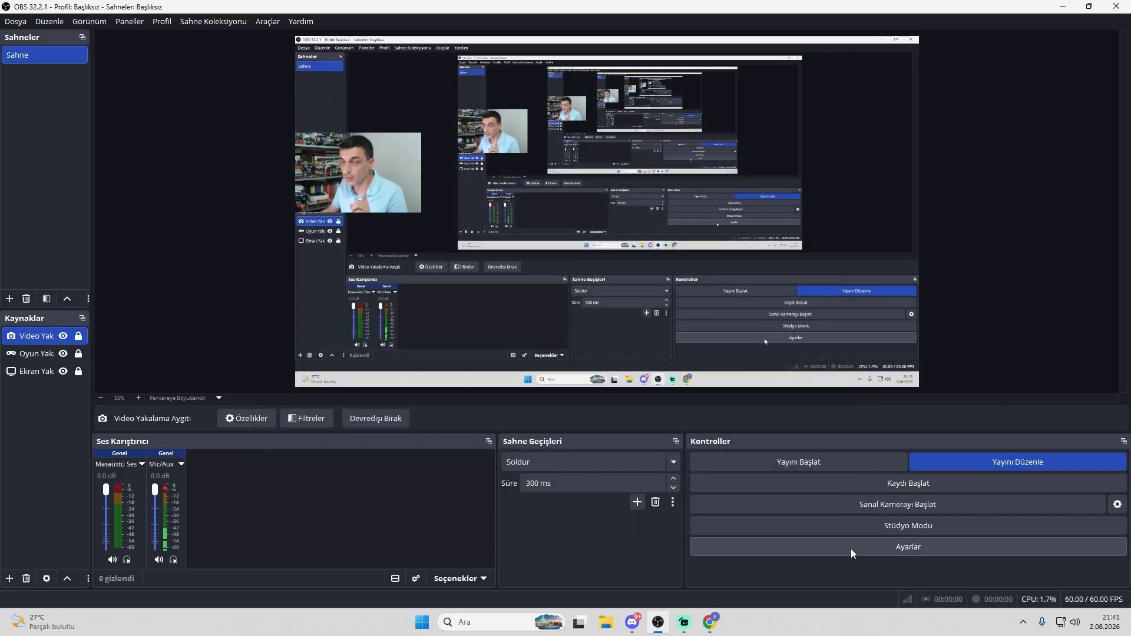
Set the global Masaüstü Sesi audio device to Devre Dışı and apply the audio settings.
{"action": "left_click", "coordinate": [852, 551]}
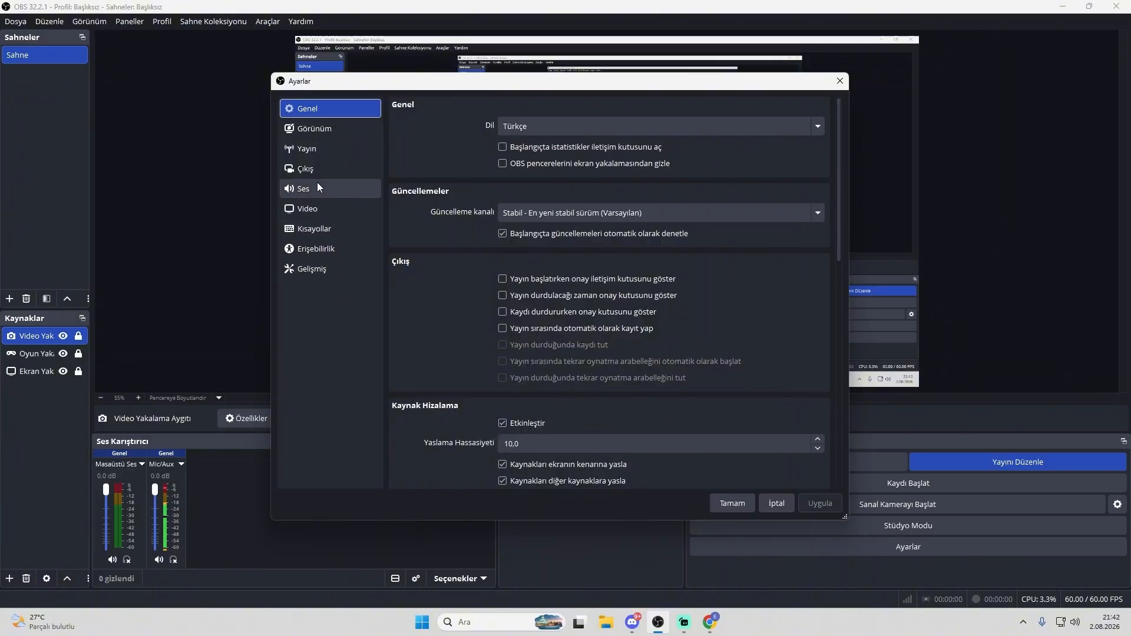
{"action": "left_click", "coordinate": [317, 187]}
{"action": "left_click", "coordinate": [560, 204]}
{"action": "left_click", "coordinate": [560, 229]}
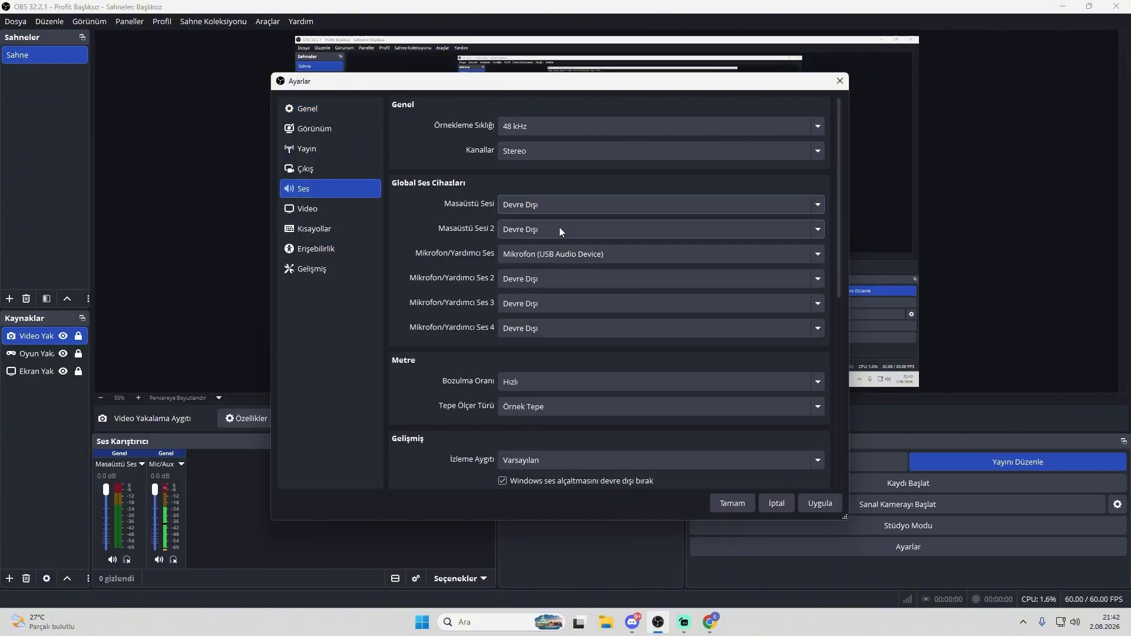
{"action": "left_click", "coordinate": [819, 503]}
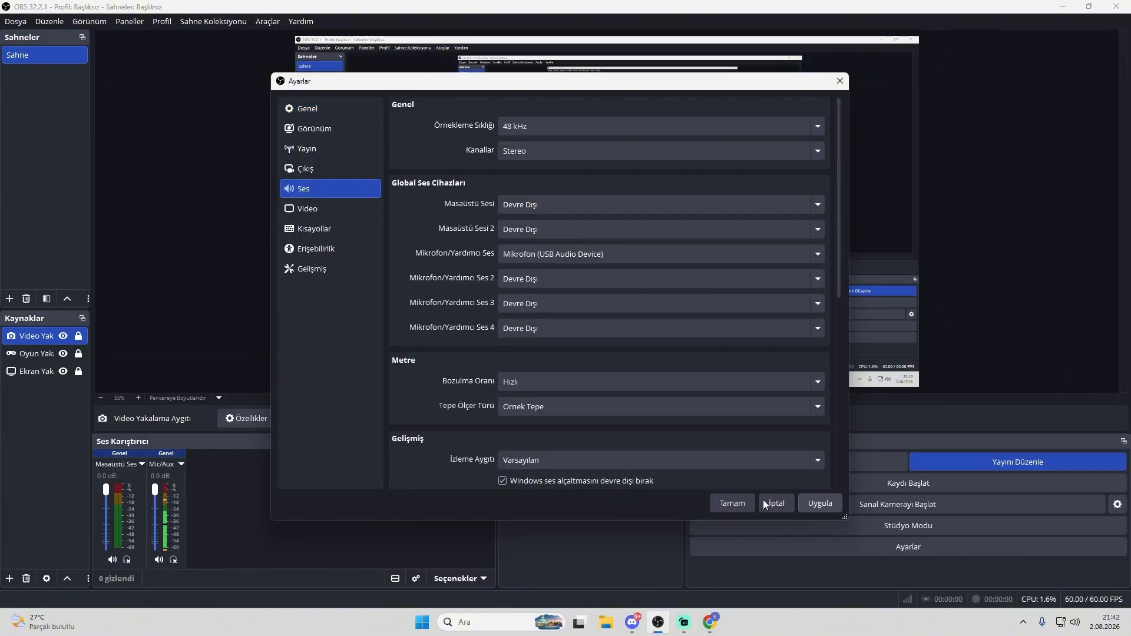
{"action": "left_click", "coordinate": [731, 505]}
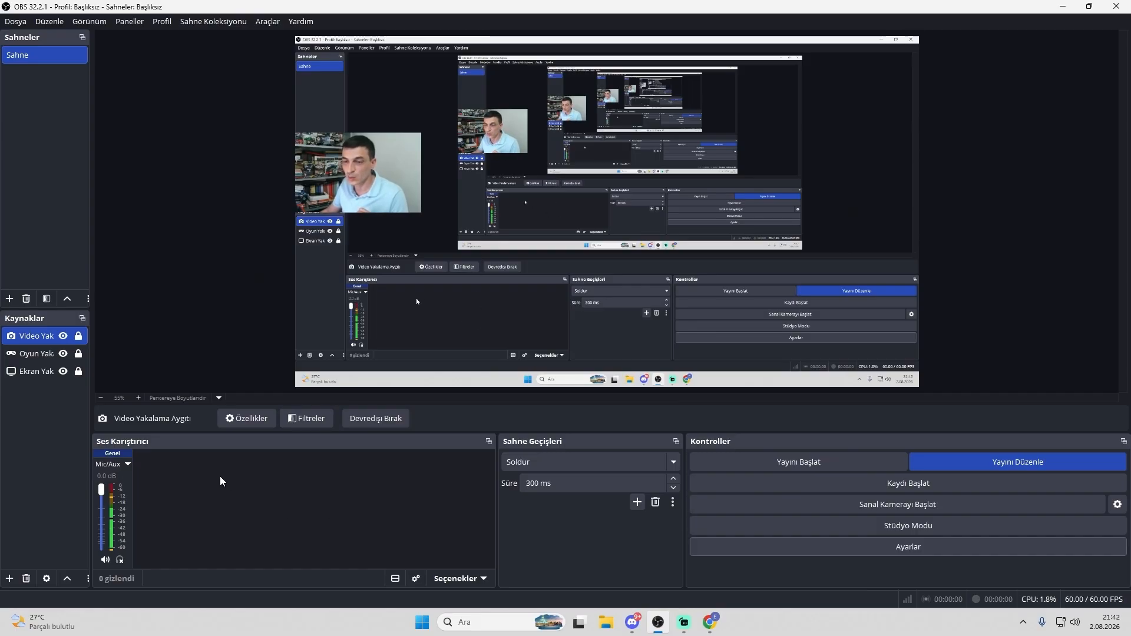
Add a new Uygulama Ses Yakalama (BETA) source capturing the window [Discord.exe]: Arkadaşlar - Discord.
{"action": "left_click", "coordinate": [9, 578]}
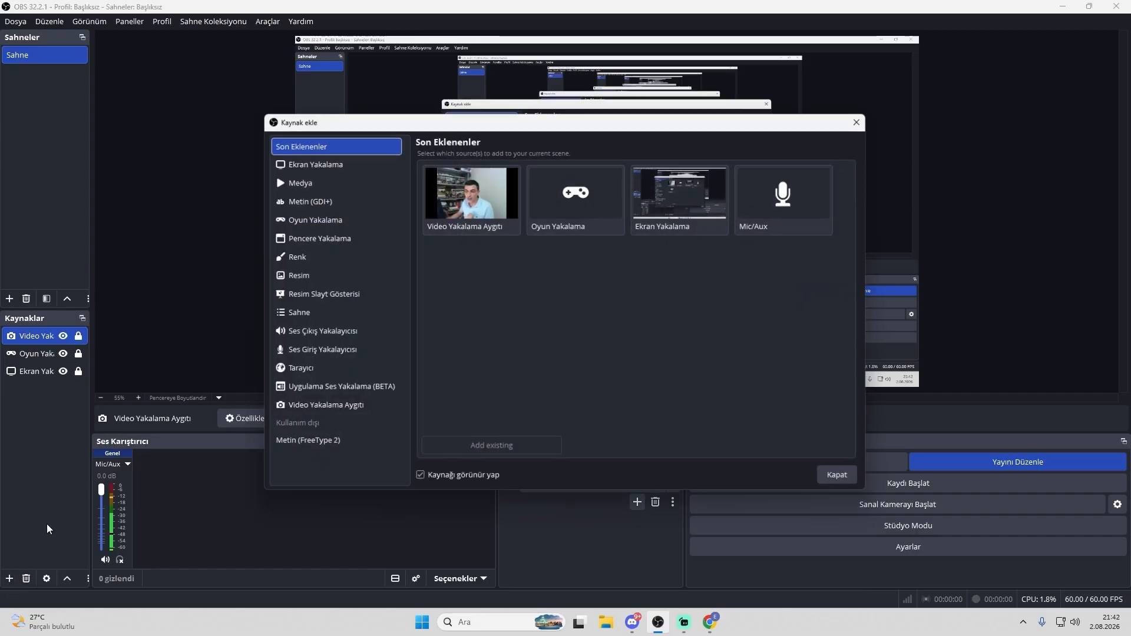
{"action": "left_click", "coordinate": [365, 393]}
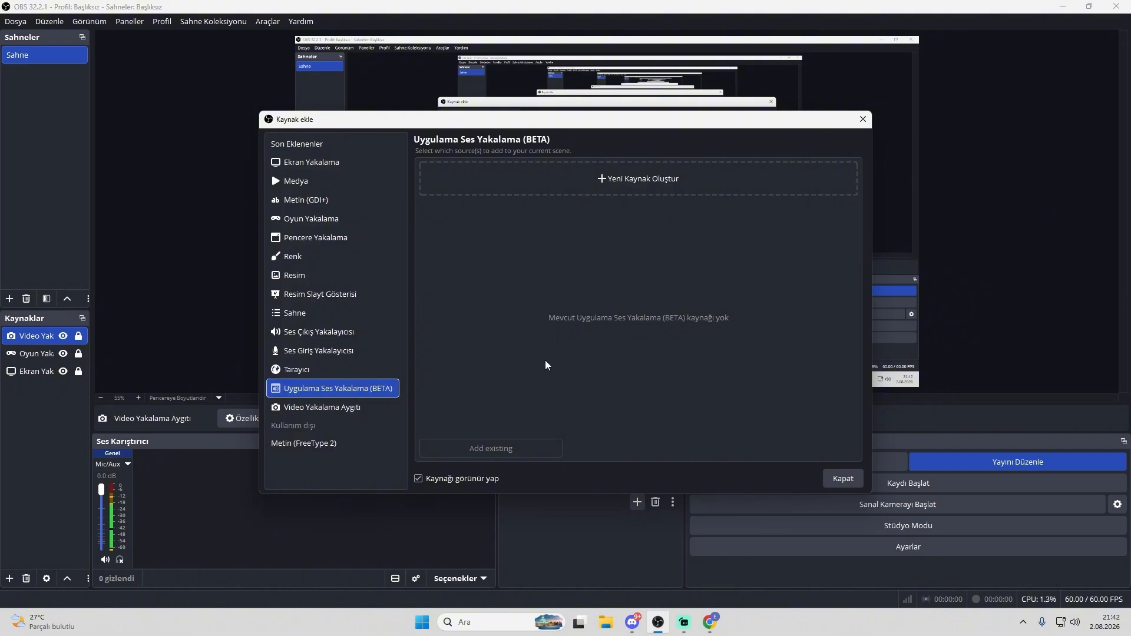
{"action": "left_click", "coordinate": [645, 177]}
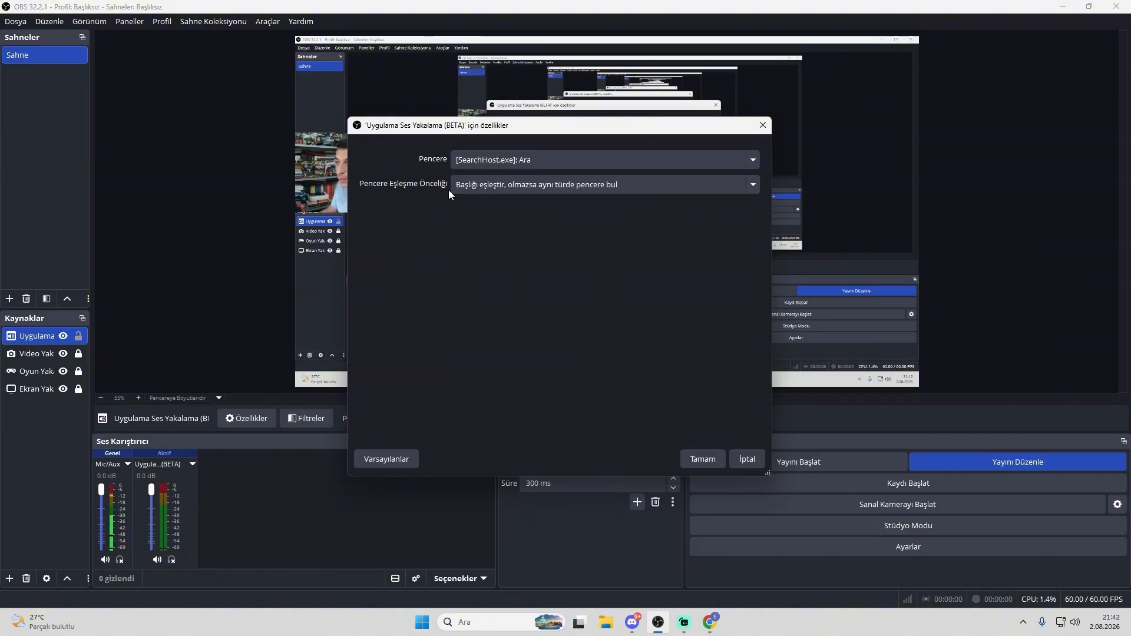
{"action": "left_click", "coordinate": [474, 160]}
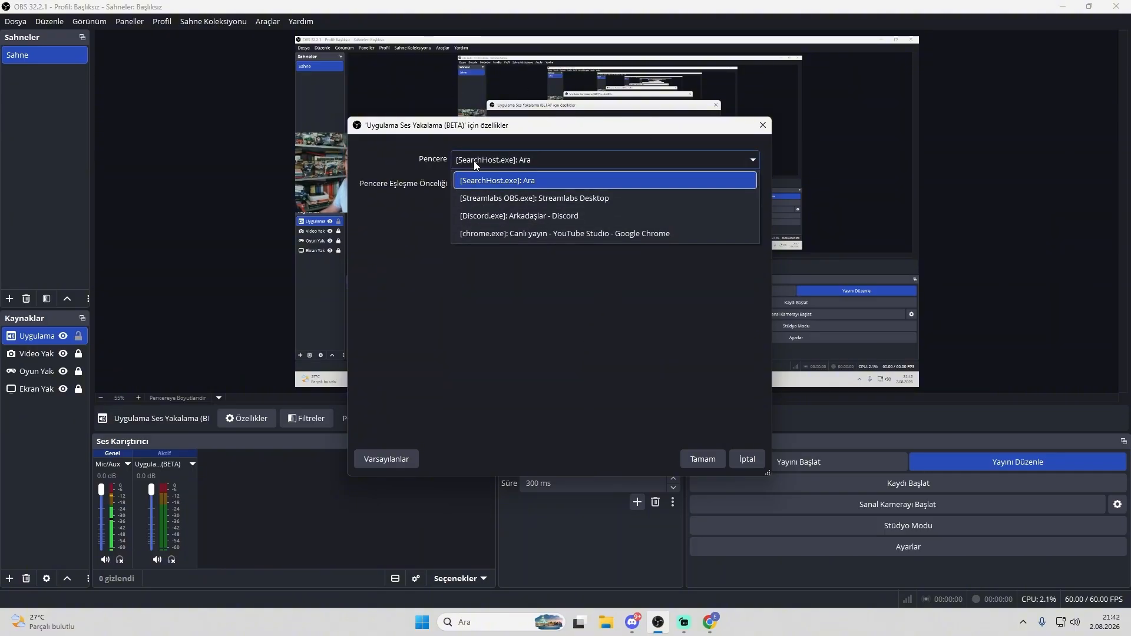
{"action": "left_click", "coordinate": [526, 217]}
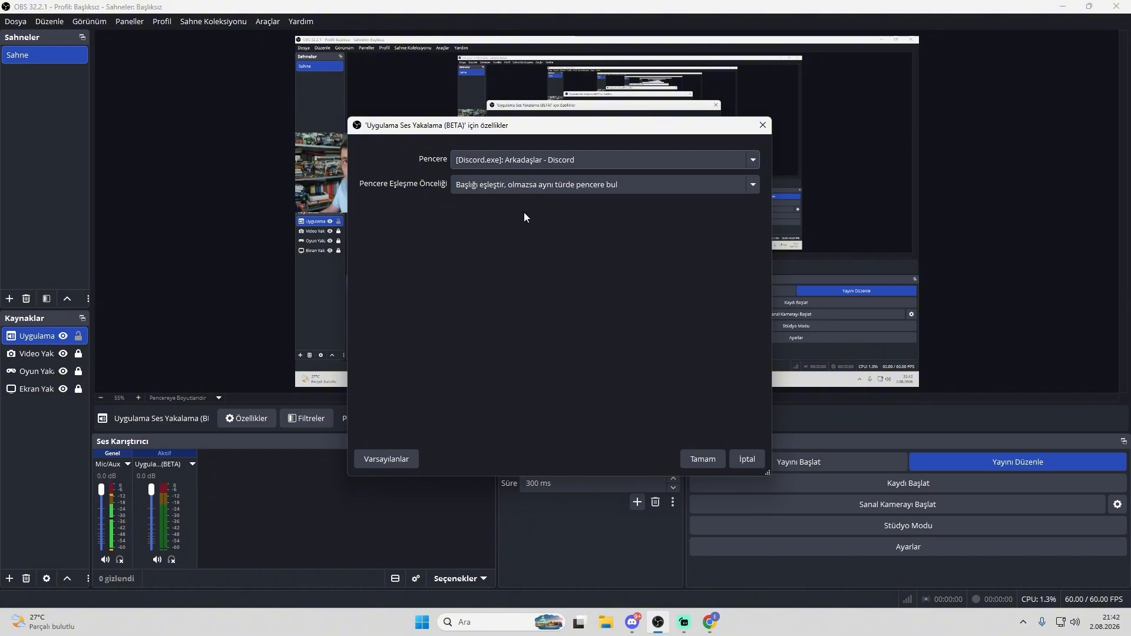
{"action": "left_click", "coordinate": [703, 459]}
Rename the Discord audio capture source to DC.
{"action": "right_click", "coordinate": [53, 341]}
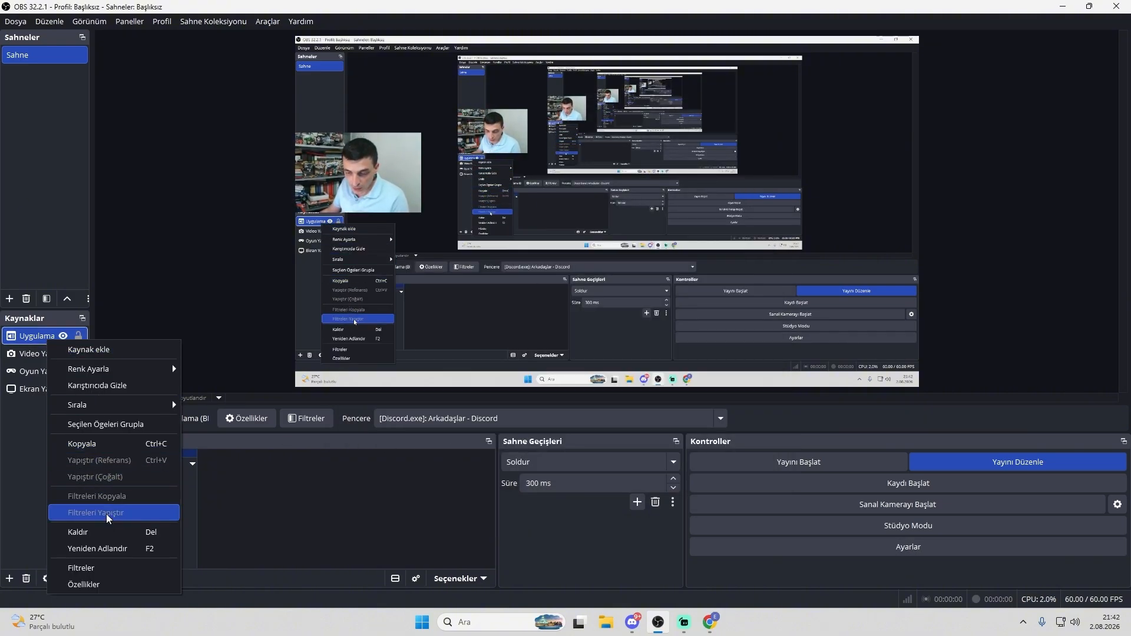
{"action": "left_click", "coordinate": [97, 548]}
{"action": "type", "text": "DC"}
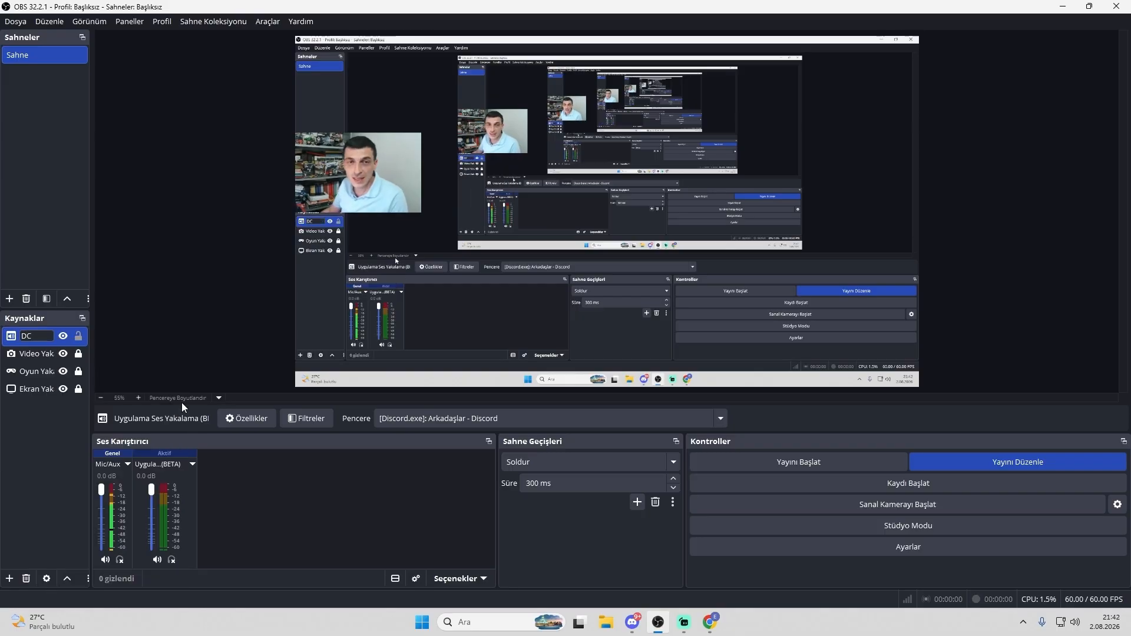
{"action": "key", "text": "Return"}
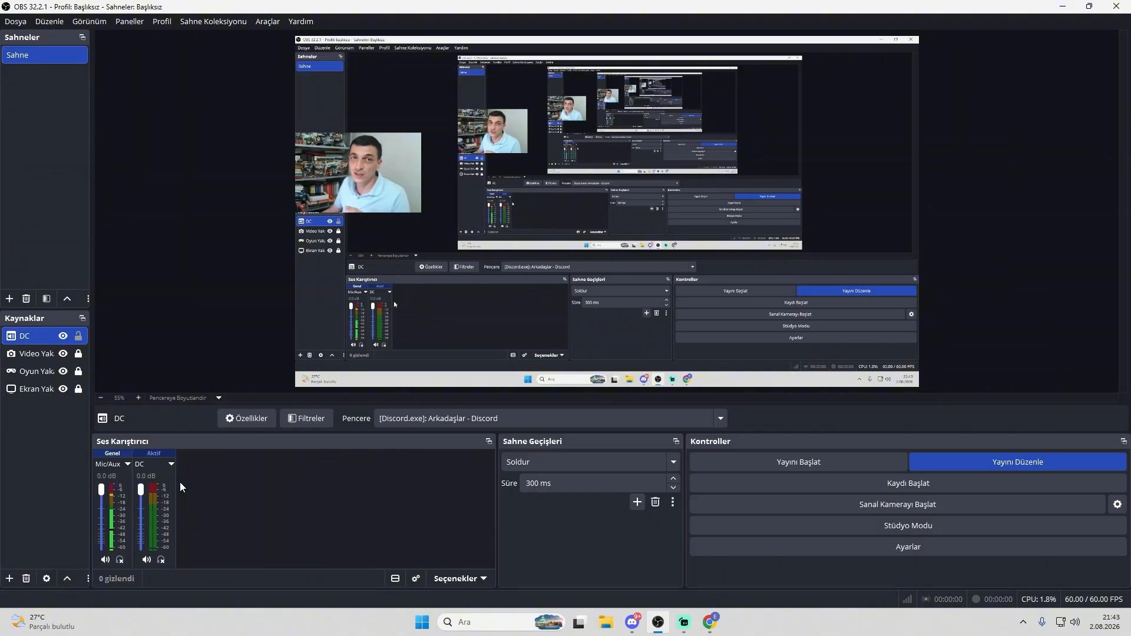
Add a second Uygulama Ses Yakalama (BETA) source with [SearchHost.exe]: Ara as its window.
{"action": "left_click", "coordinate": [14, 577]}
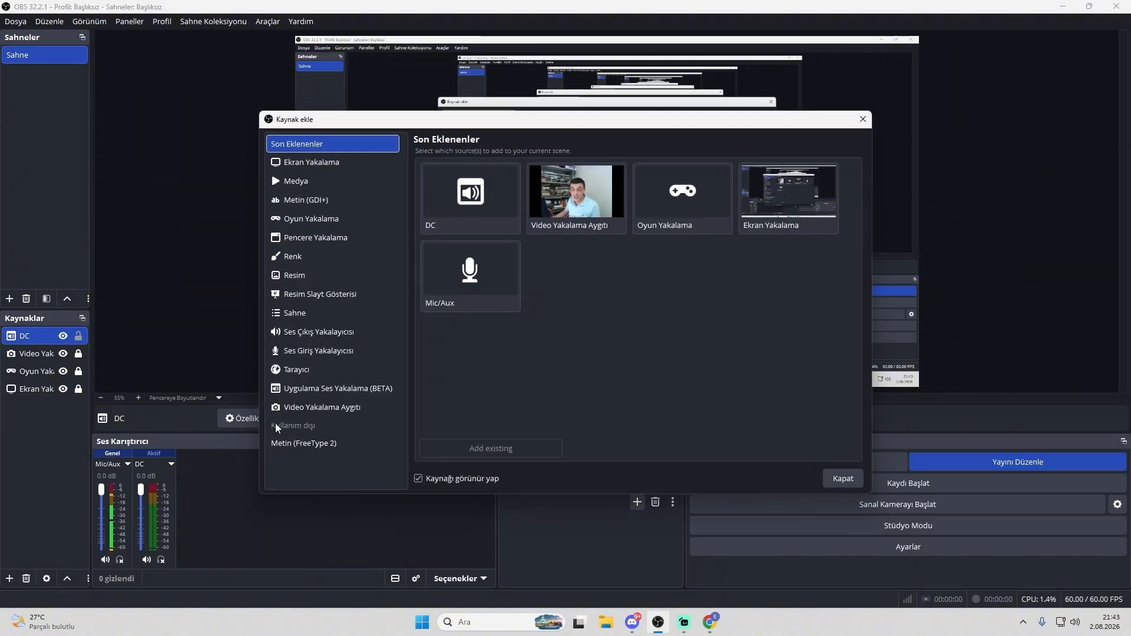
{"action": "left_click", "coordinate": [386, 390]}
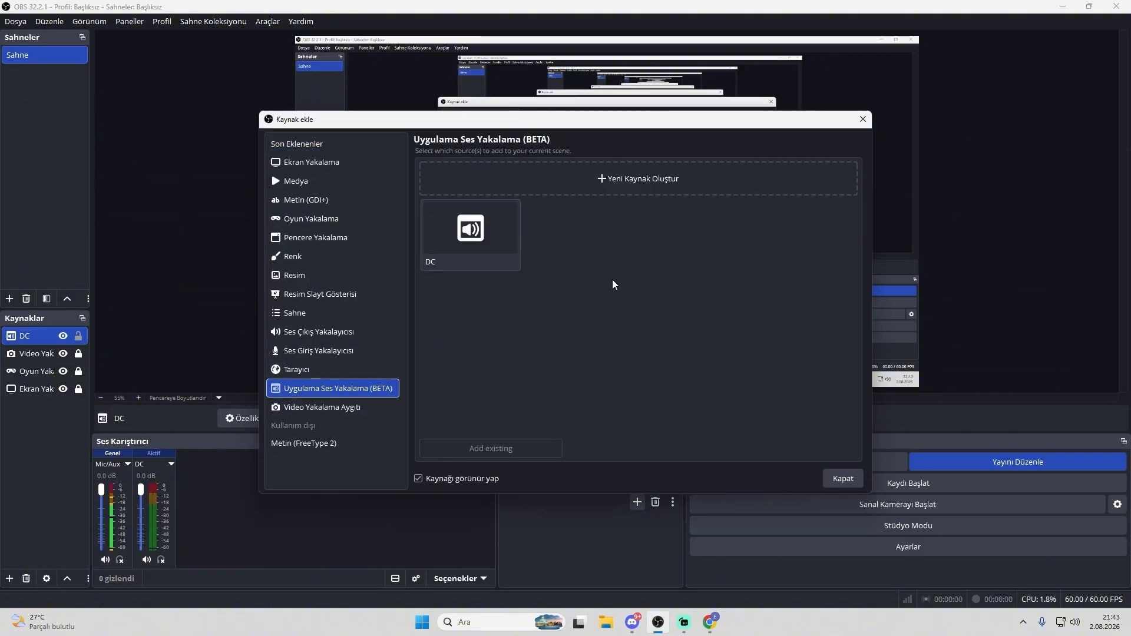
{"action": "left_click", "coordinate": [635, 179]}
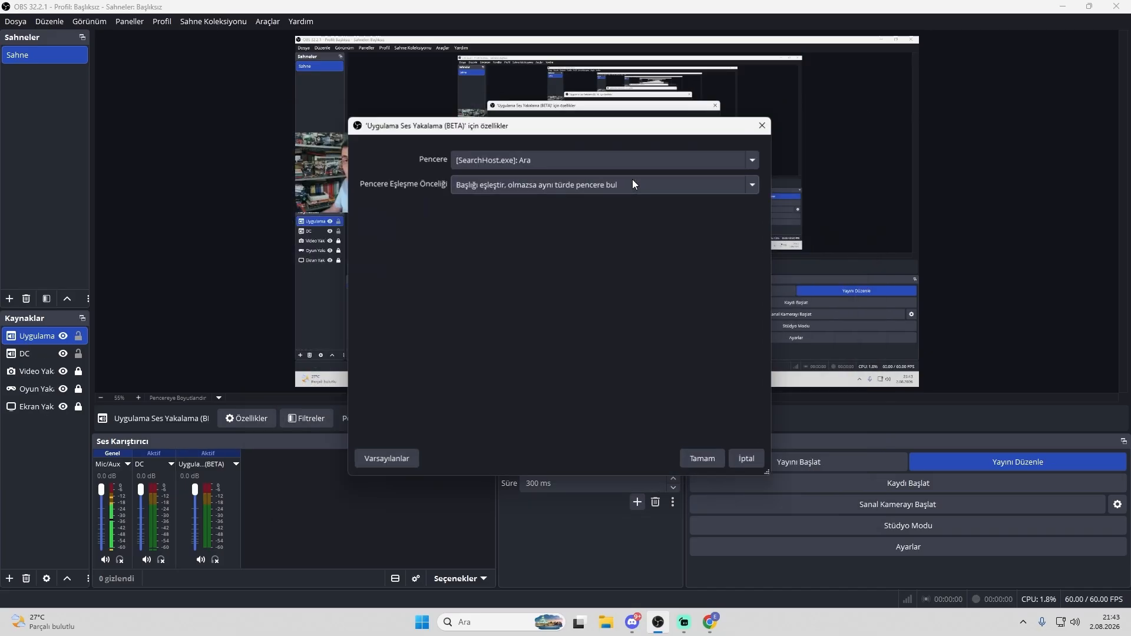
{"action": "left_click", "coordinate": [581, 163]}
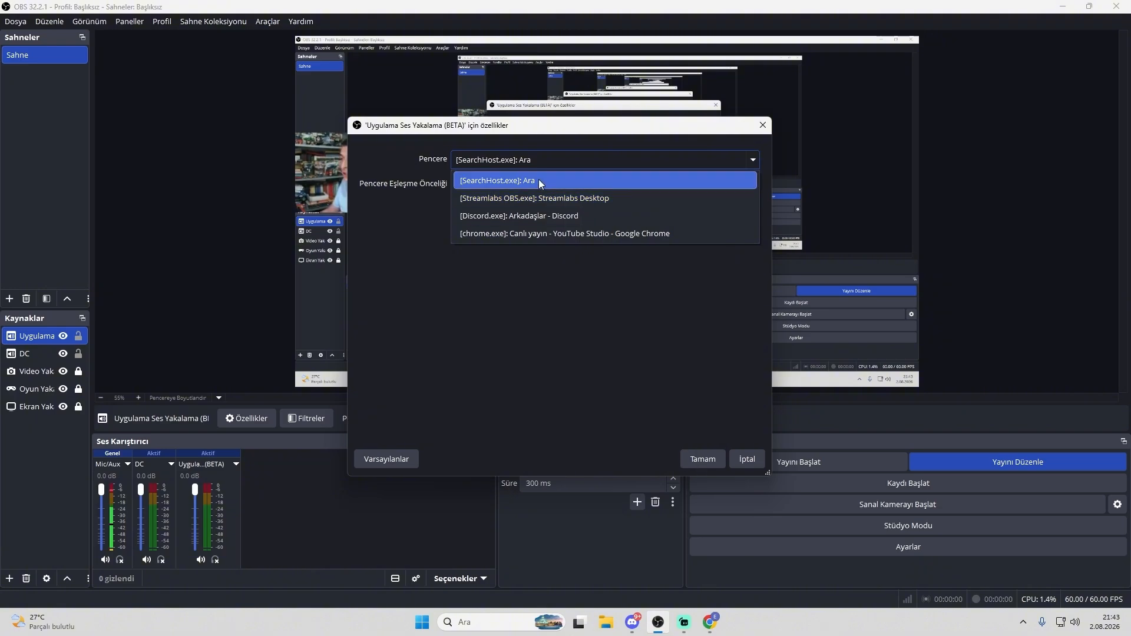
{"action": "left_click", "coordinate": [648, 181]}
{"action": "left_click", "coordinate": [702, 462]}
Rename the second application audio capture source to OYUN.
{"action": "right_click", "coordinate": [44, 336]}
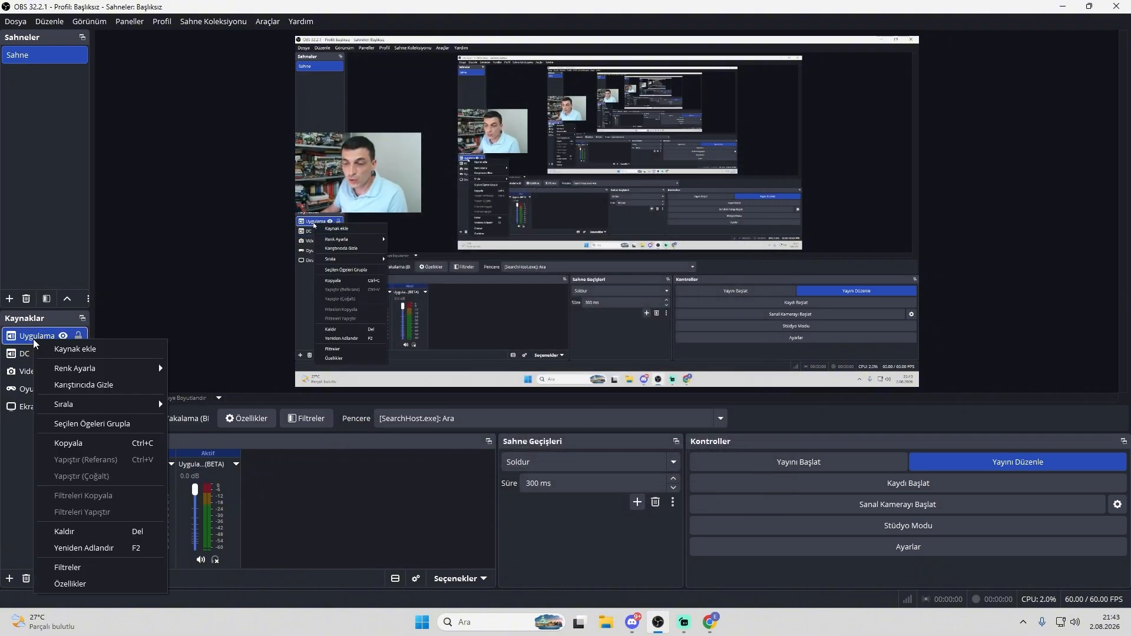
{"action": "left_click", "coordinate": [83, 513]}
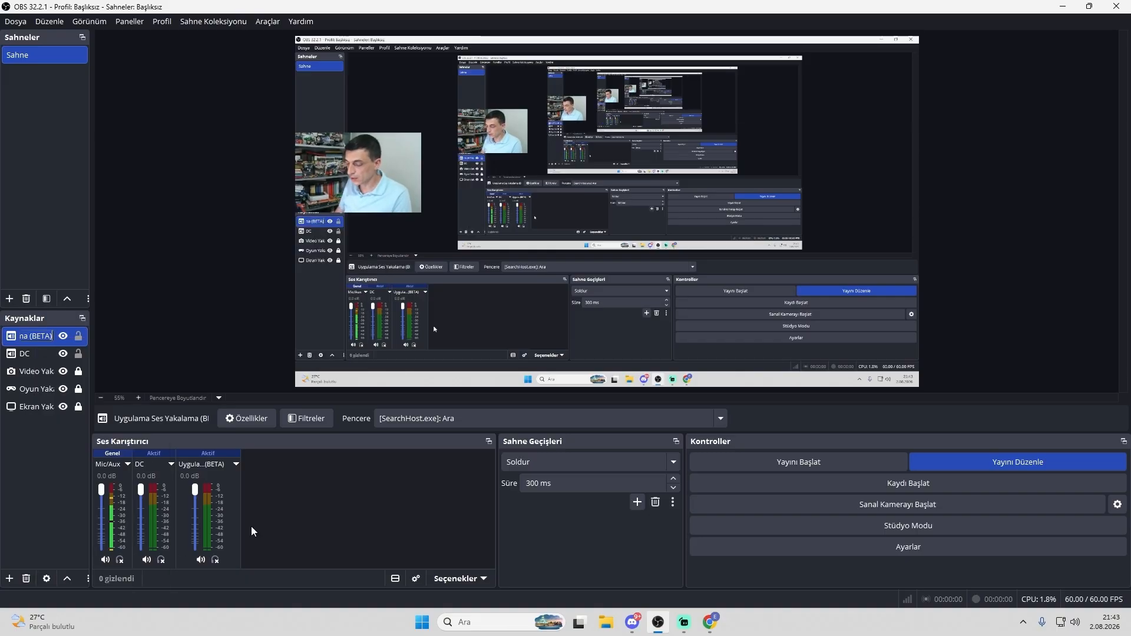
{"action": "type", "text": "OYUN"}
{"action": "key", "text": "Return"}
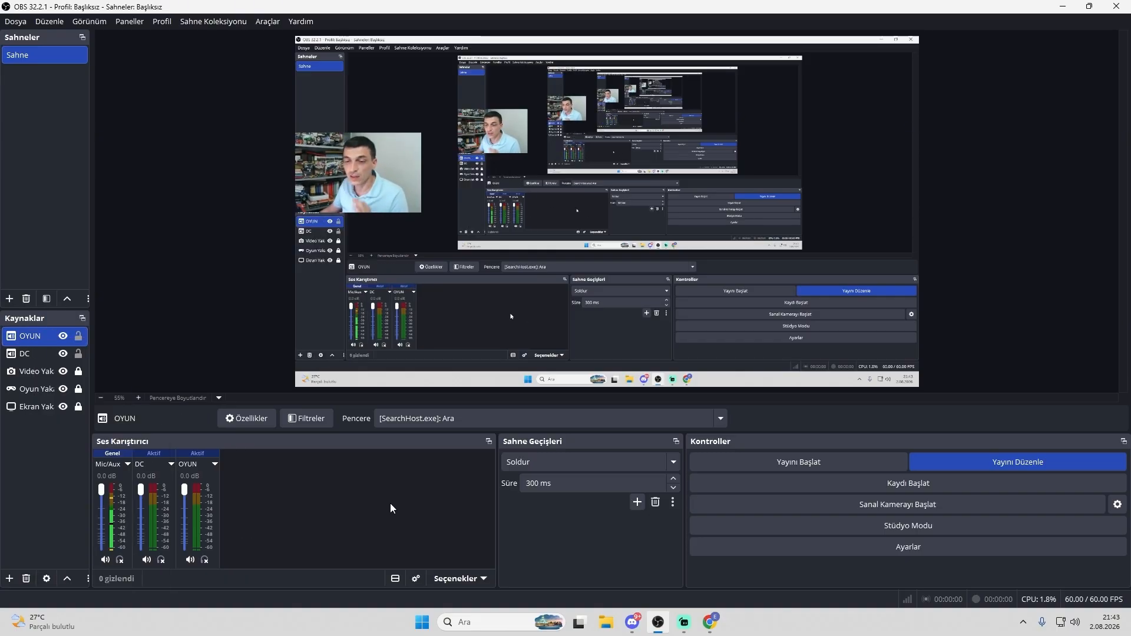
Clear all six track assignments for DC, Mic/Aux and OYUN in the advanced audio properties.
{"action": "left_click", "coordinate": [416, 581]}
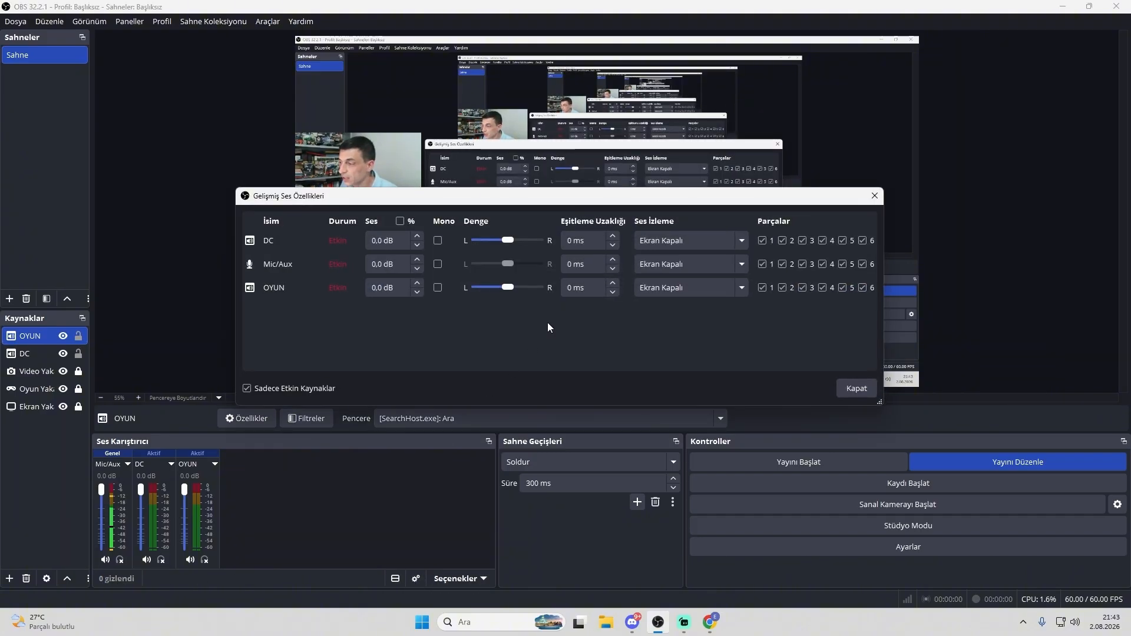
{"action": "left_click_drag", "start_coordinate": [548, 195], "coordinate": [406, 186]}
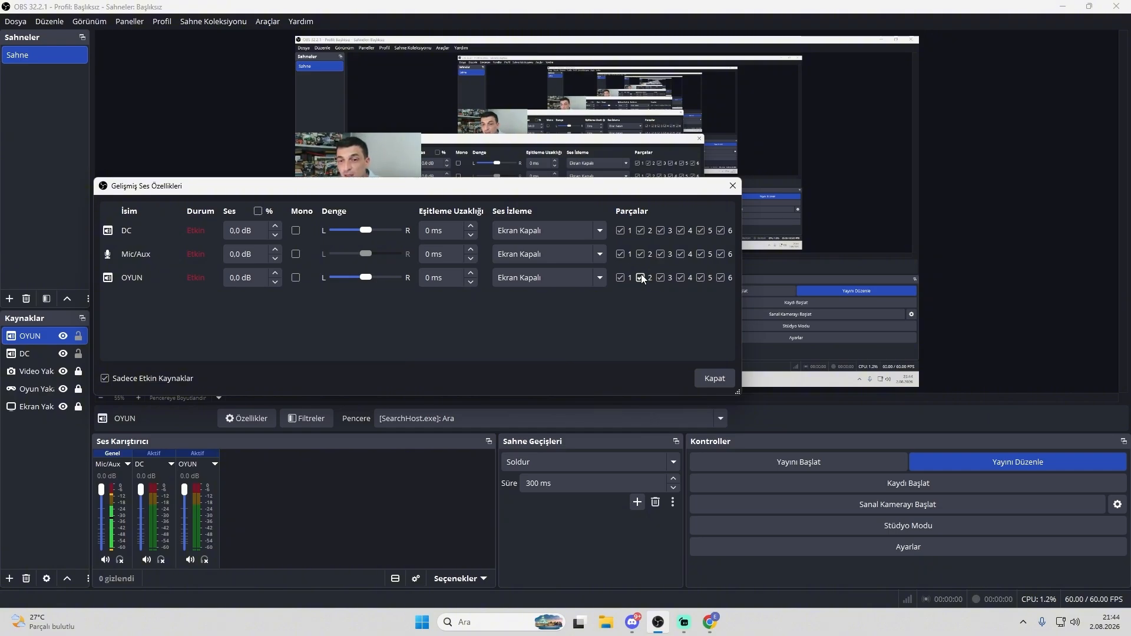
{"action": "left_click", "coordinate": [619, 230]}
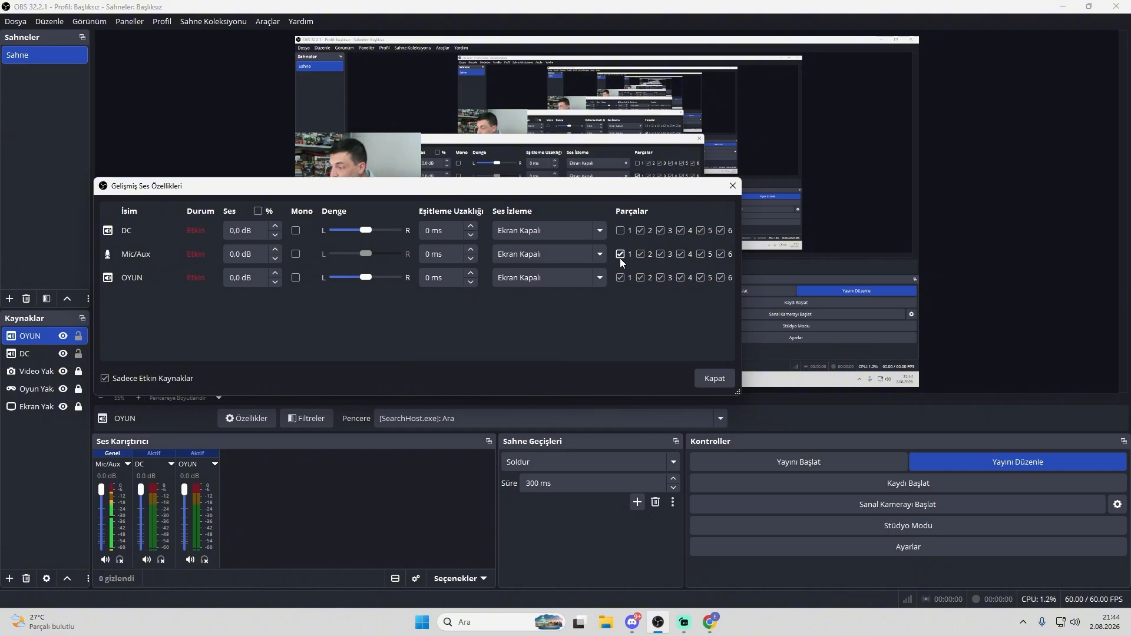
{"action": "left_click", "coordinate": [620, 255]}
{"action": "left_click", "coordinate": [620, 277]}
{"action": "left_click", "coordinate": [641, 277]}
{"action": "left_click", "coordinate": [641, 254]}
{"action": "left_click", "coordinate": [640, 231]}
{"action": "left_click", "coordinate": [660, 231]}
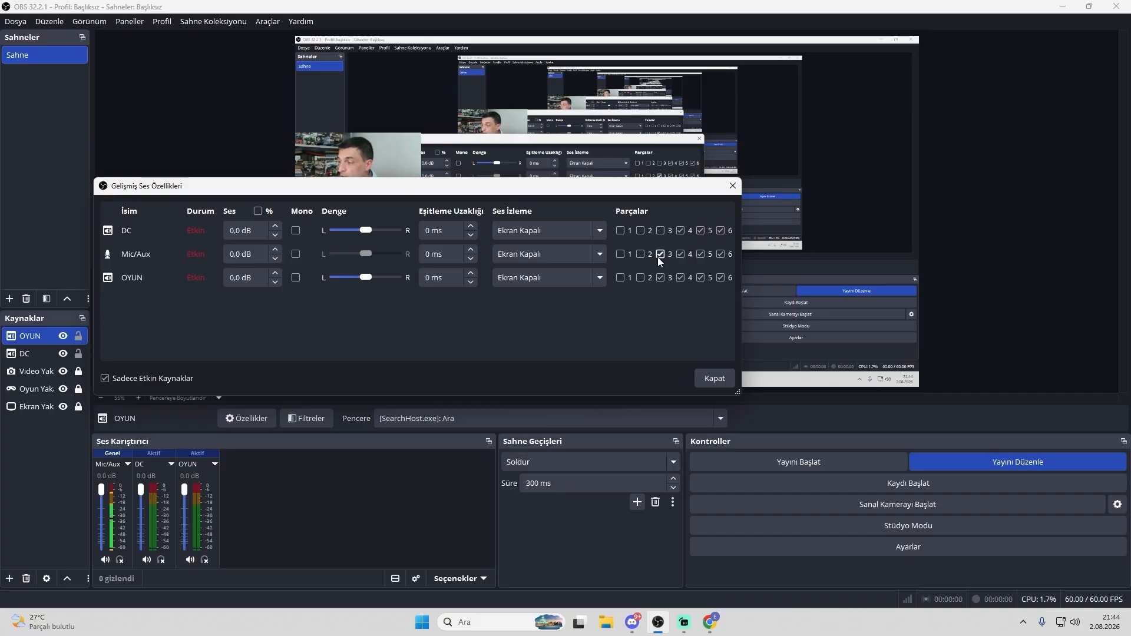
{"action": "left_click", "coordinate": [660, 254]}
{"action": "left_click", "coordinate": [659, 278]}
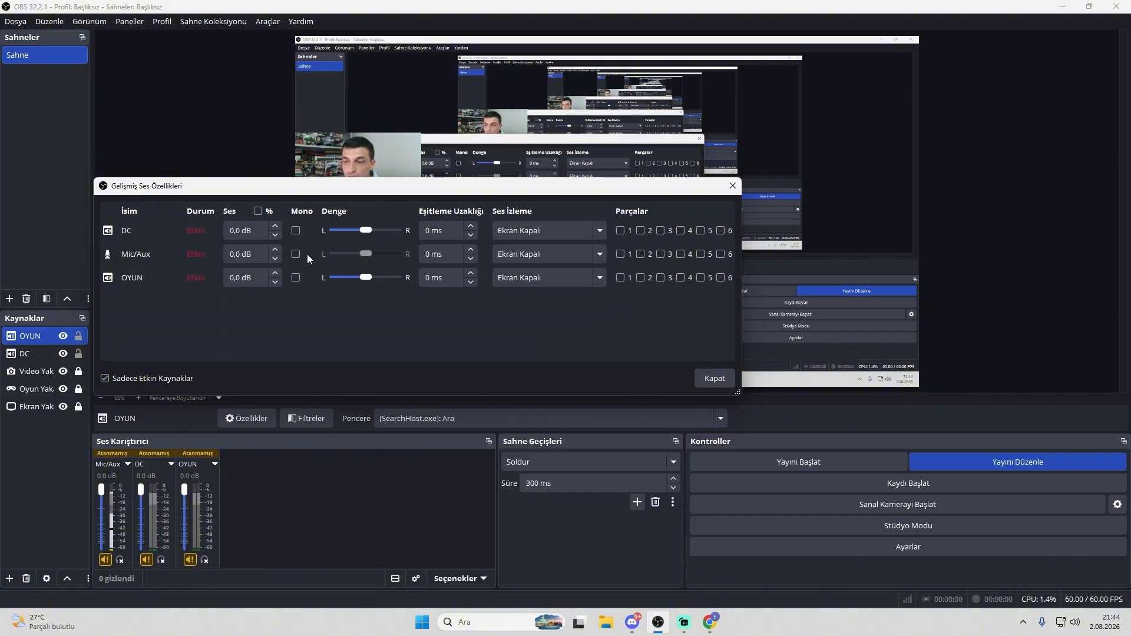
Assign Mic/Aux to track 1, OYUN to track 2 and DC to track 3, and close the advanced audio properties.
{"action": "left_click", "coordinate": [620, 254]}
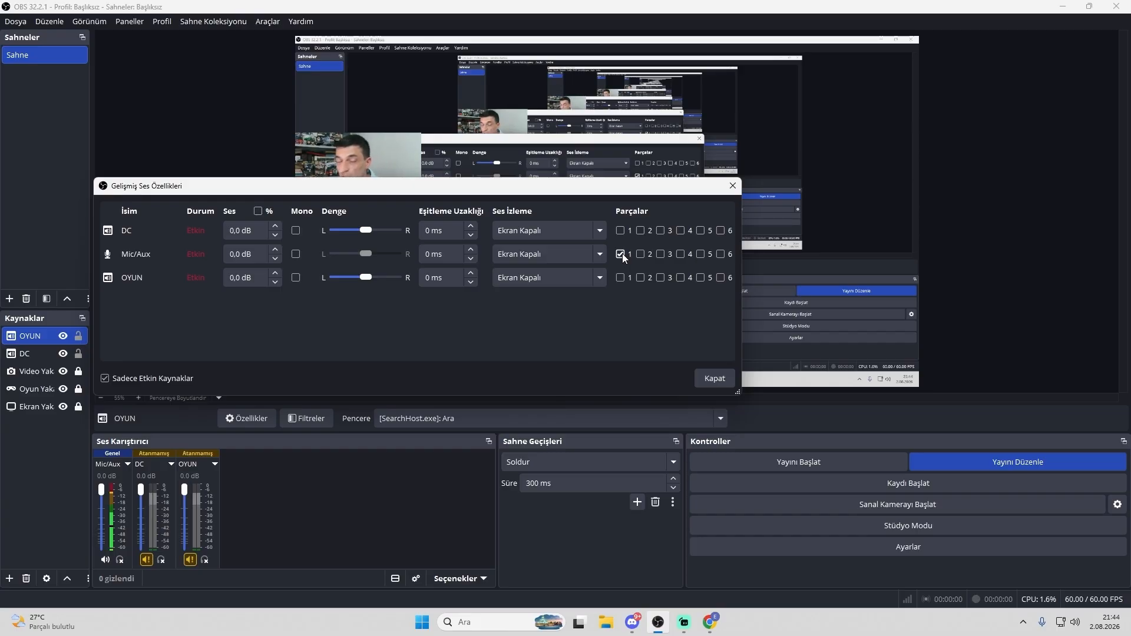
{"action": "left_click", "coordinate": [639, 278]}
{"action": "left_click", "coordinate": [660, 229]}
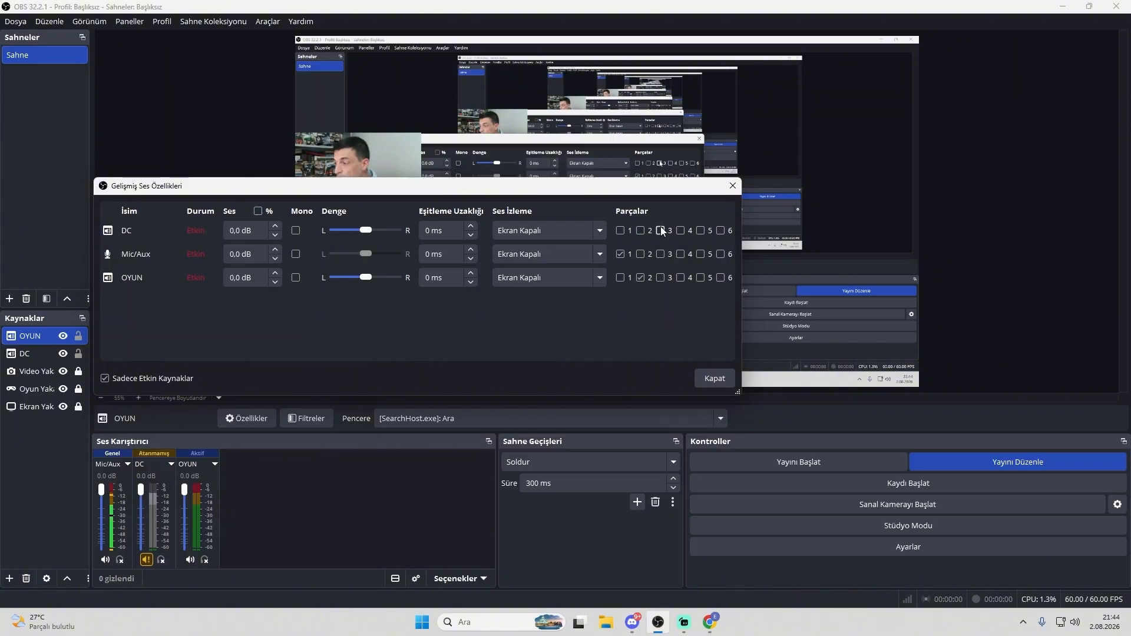
{"action": "left_click", "coordinate": [711, 380]}
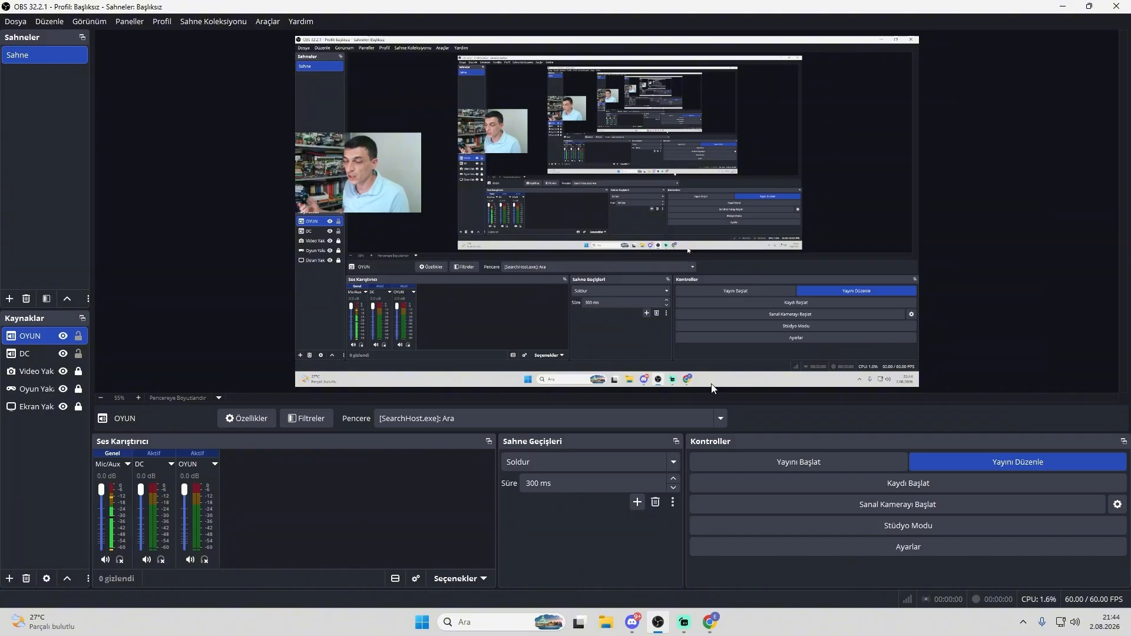
Try different volume levels for the channels in the audio mixer.
{"action": "left_click", "coordinate": [138, 505]}
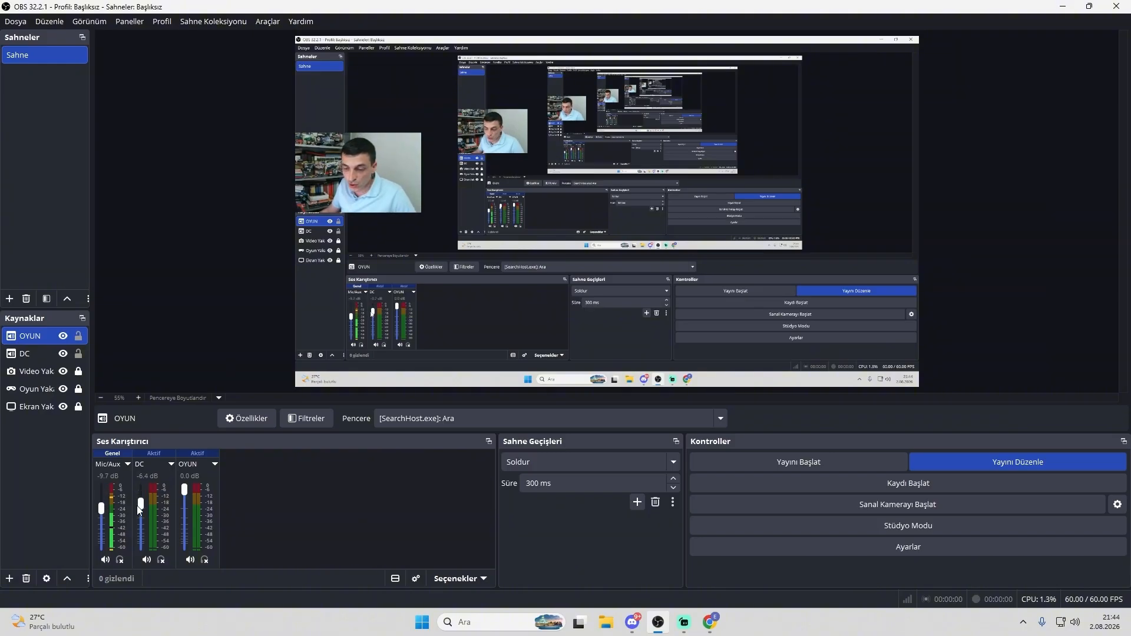
{"action": "left_click_drag", "start_coordinate": [183, 494], "coordinate": [142, 483]}
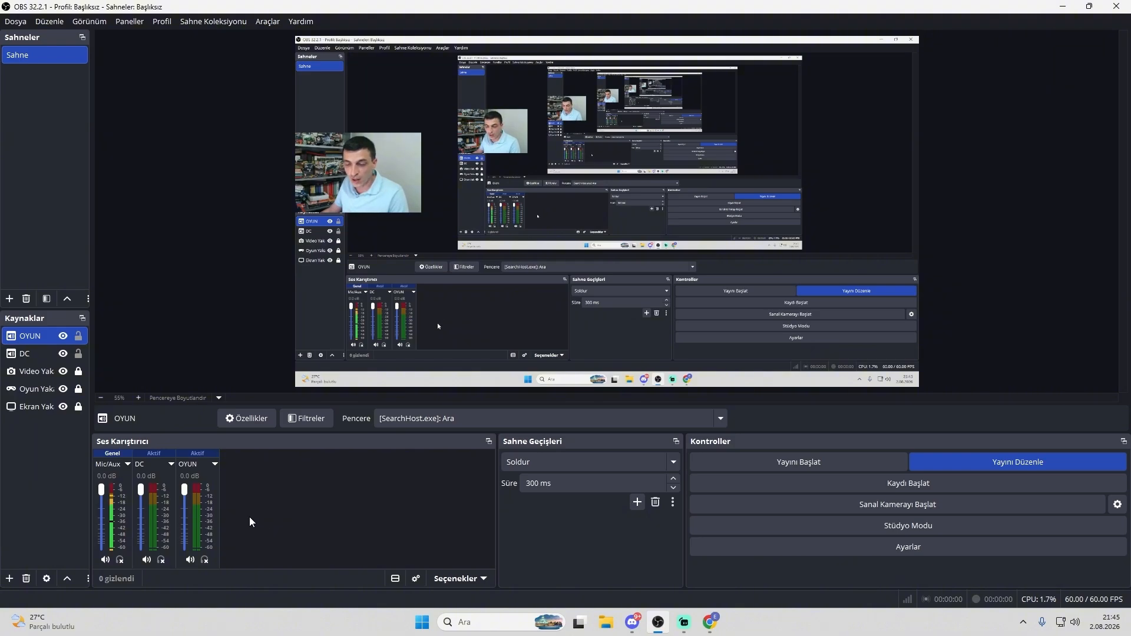
Open the audio filters of the Mic/Aux source.
{"action": "right_click", "coordinate": [126, 478]}
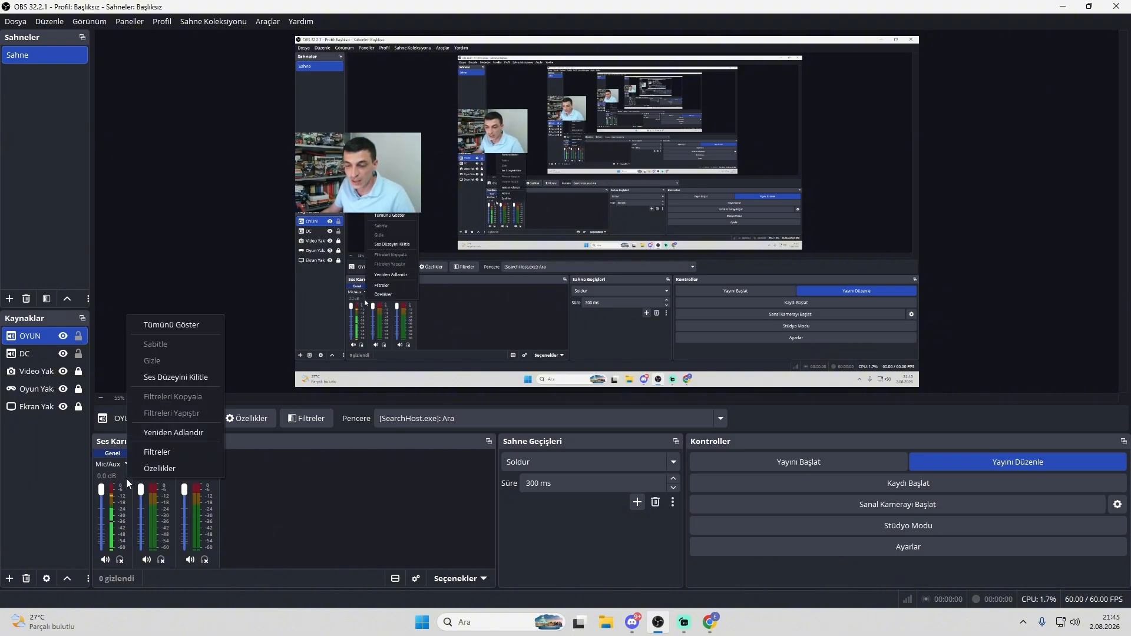
{"action": "left_click", "coordinate": [158, 450]}
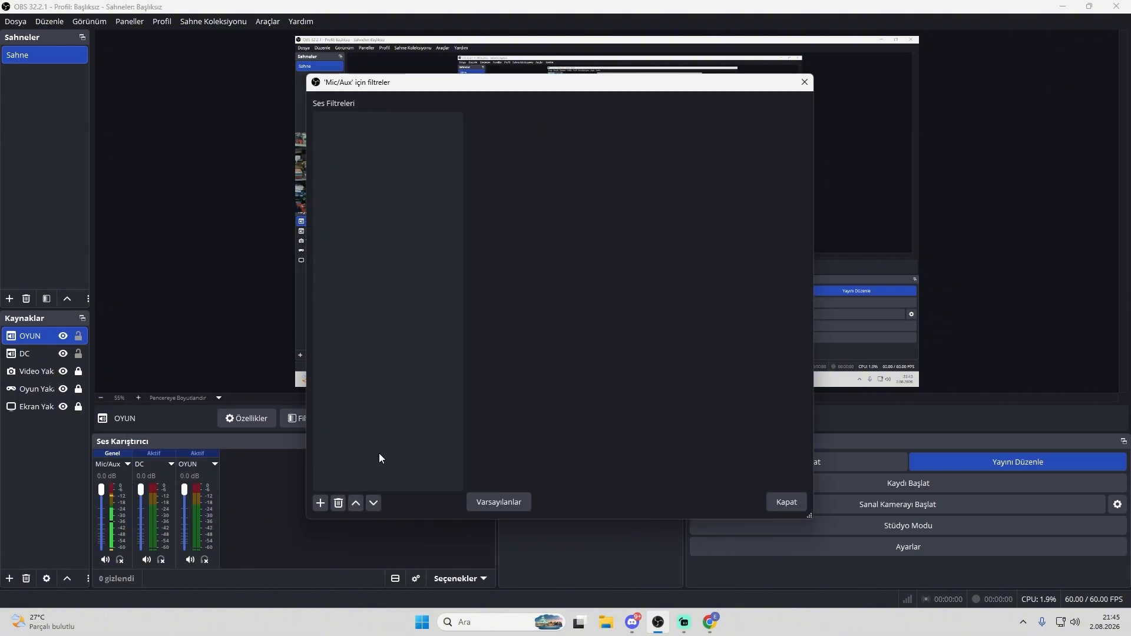
{"action": "left_click", "coordinate": [320, 503]}
{"action": "left_click", "coordinate": [382, 392]}
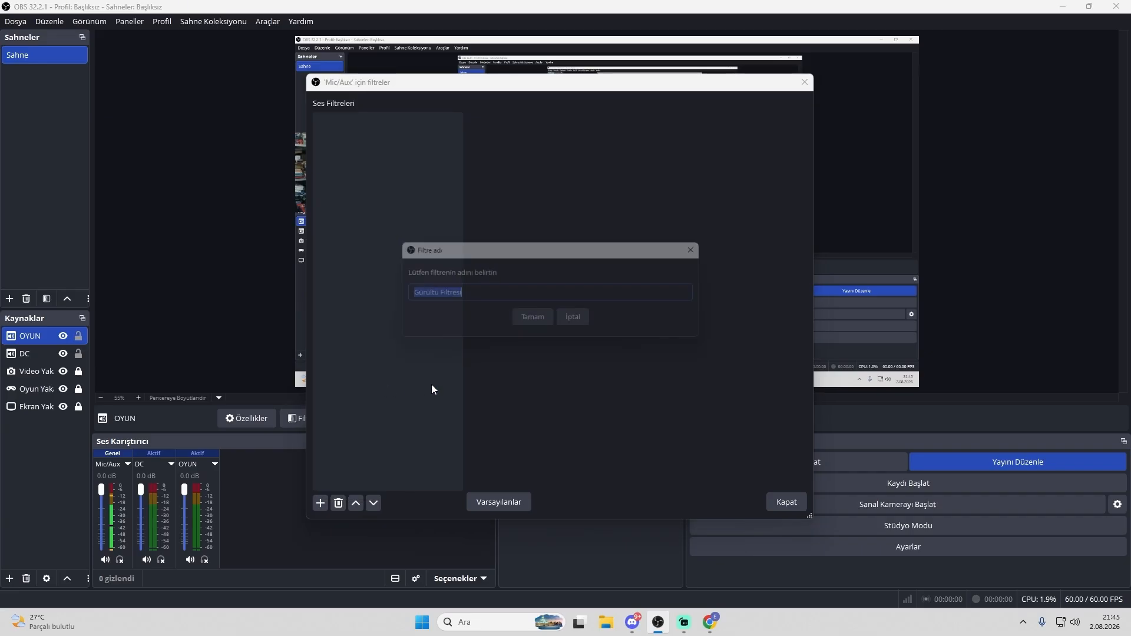
{"action": "left_click", "coordinate": [547, 322]}
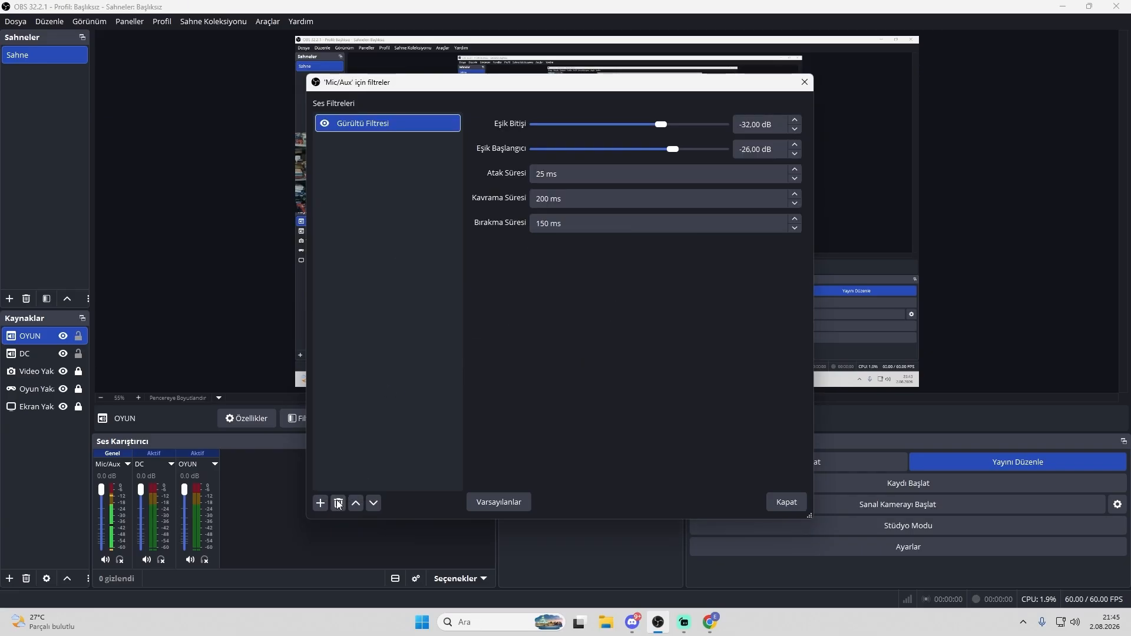
{"action": "left_click", "coordinate": [338, 503]}
{"action": "left_click", "coordinate": [621, 318]}
Add a Gürültü Bastırma filter to Mic/Aux with the RNNoise (iyi kalite, daha fazla CPU kullanımı) method.
{"action": "left_click", "coordinate": [326, 501]}
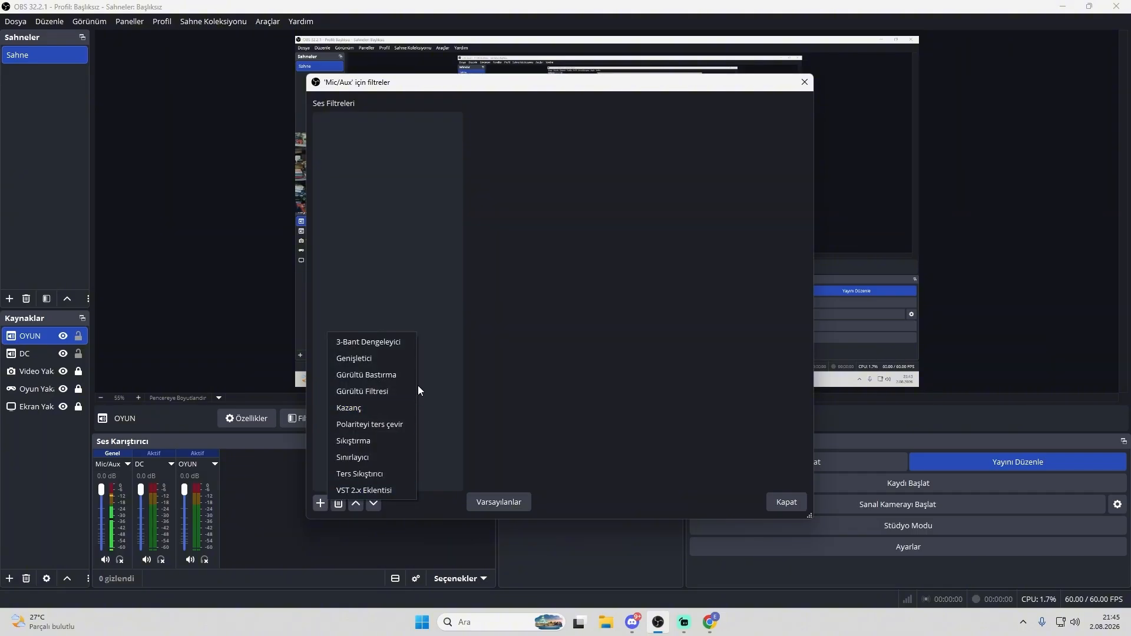
{"action": "left_click", "coordinate": [371, 374]}
{"action": "left_click", "coordinate": [534, 321]}
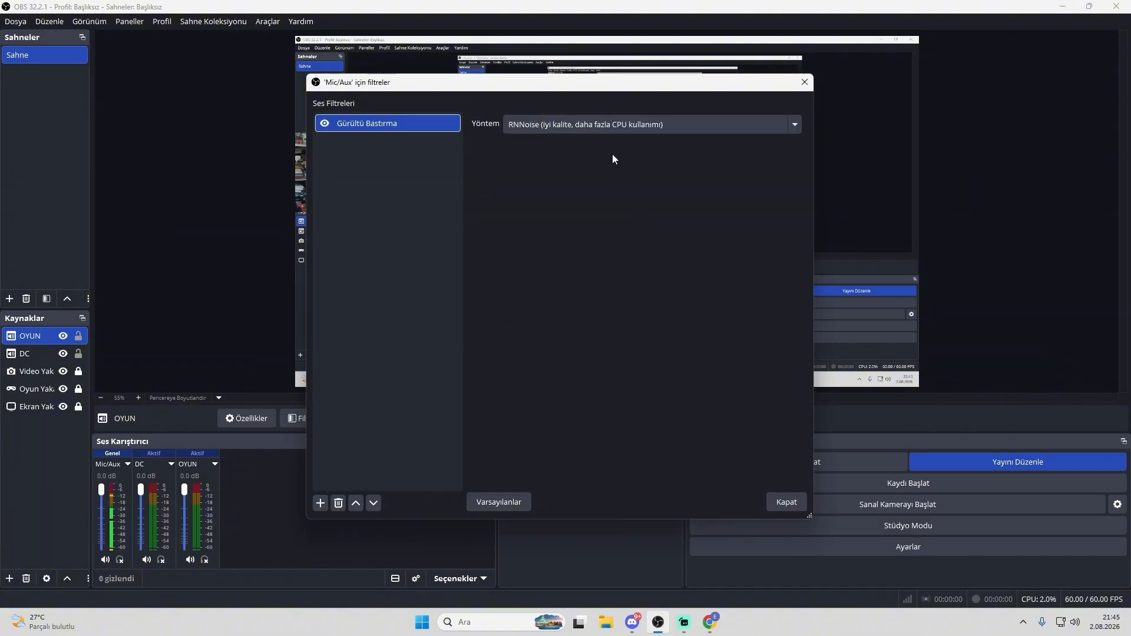
{"action": "left_click", "coordinate": [553, 127]}
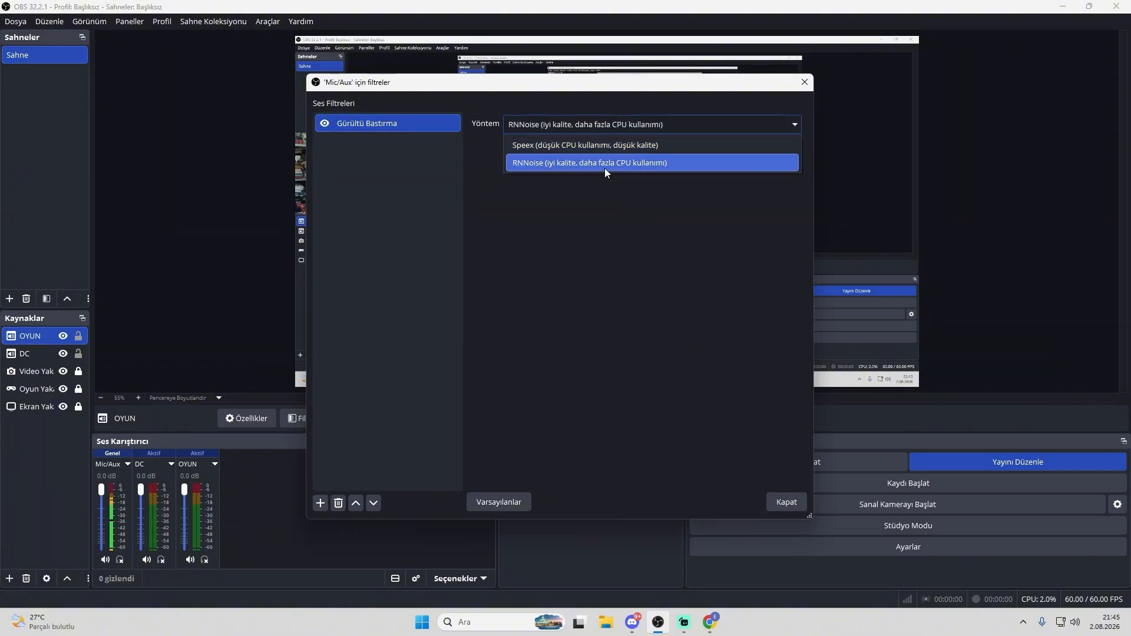
{"action": "left_click", "coordinate": [640, 167]}
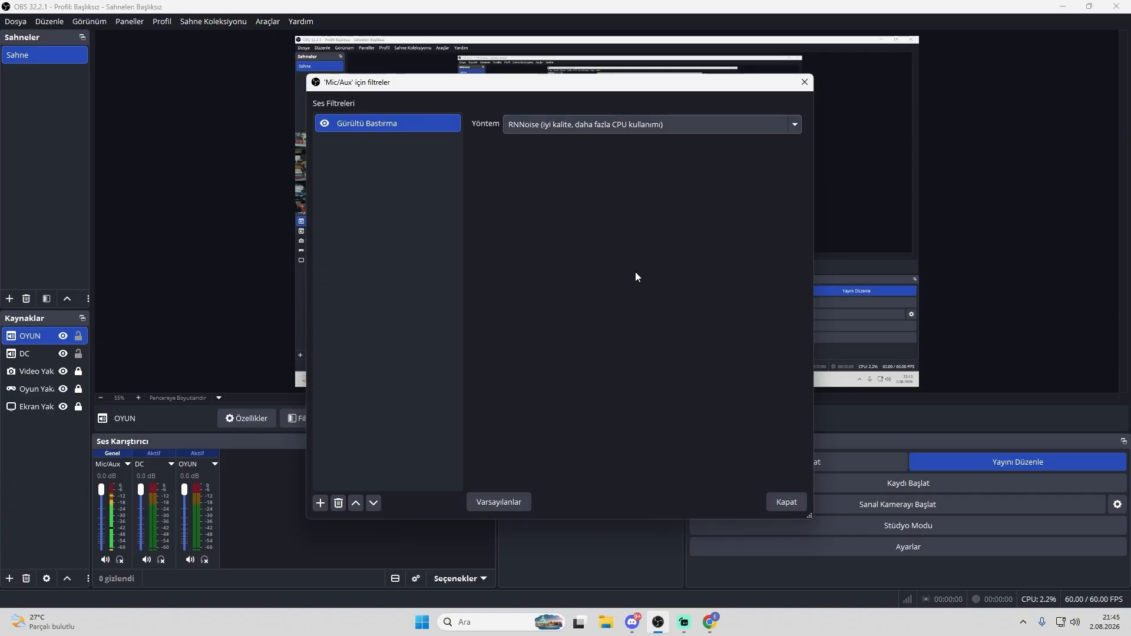
{"action": "key", "text": "Escape"}
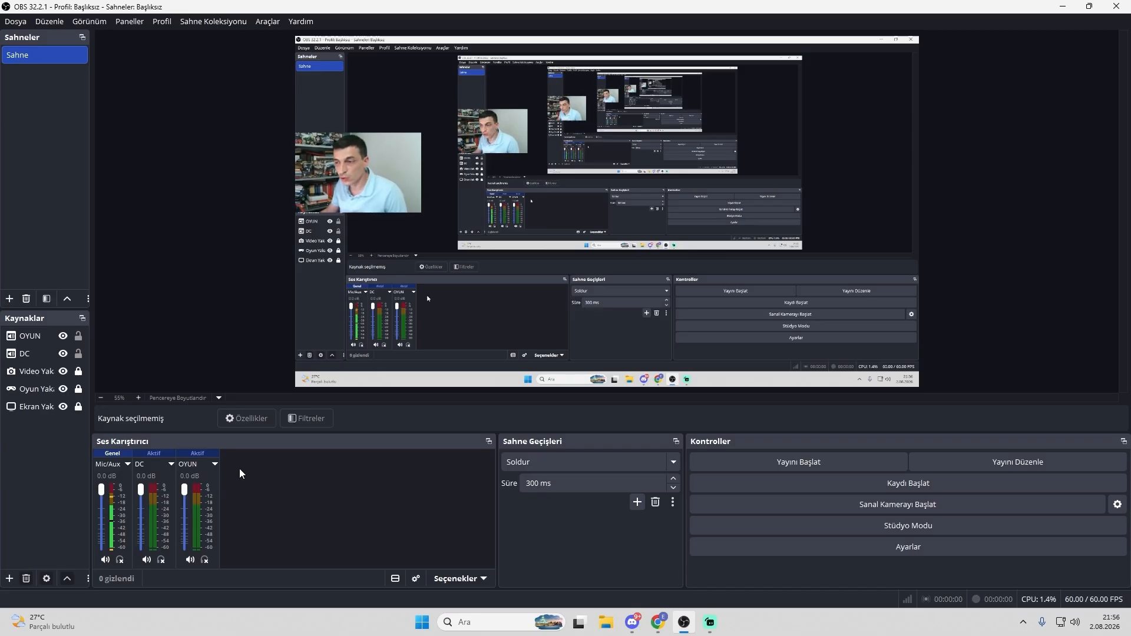
{"action": "left_click", "coordinate": [16, 22]}
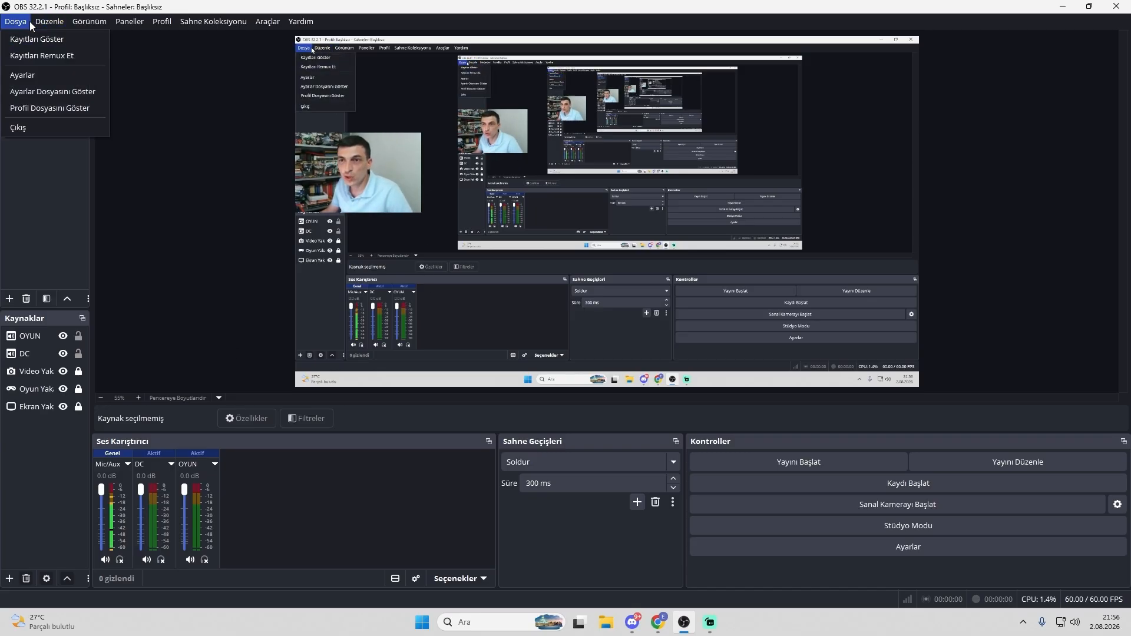
{"action": "left_click", "coordinate": [34, 57]}
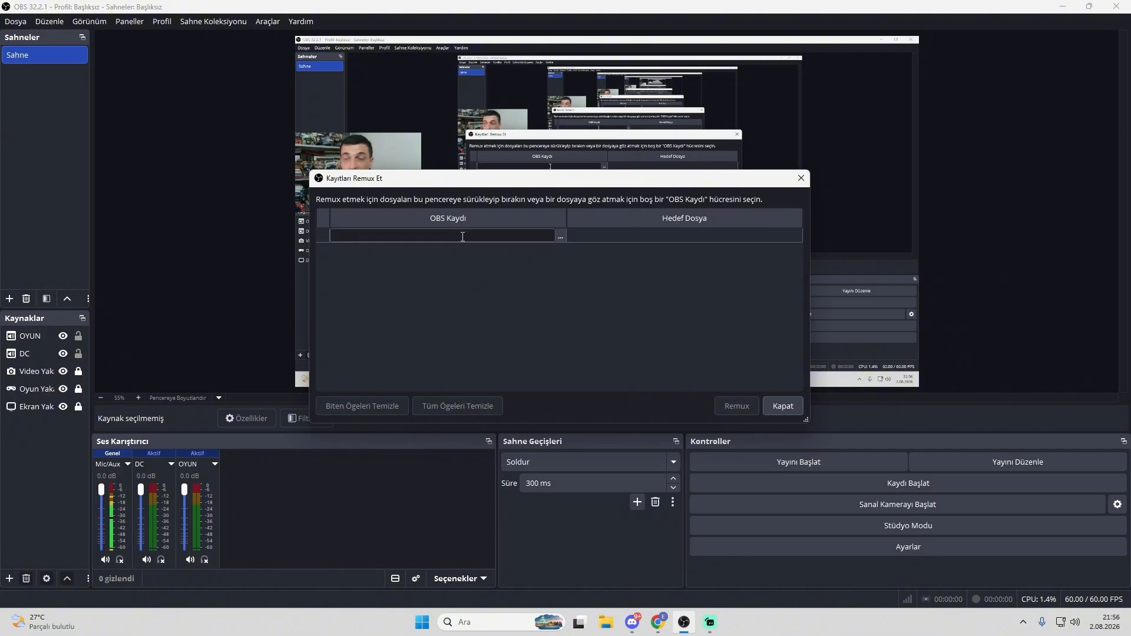
{"action": "left_click", "coordinate": [562, 238]}
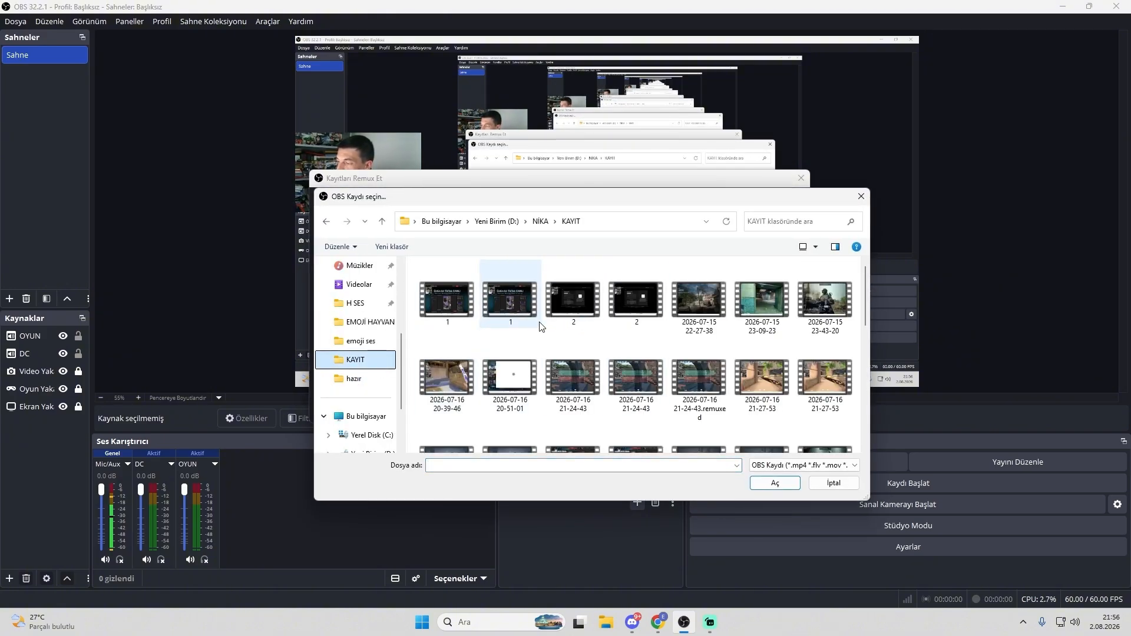
{"action": "scroll", "coordinate": [573, 319], "scroll_direction": "down", "scroll_amount": 1}
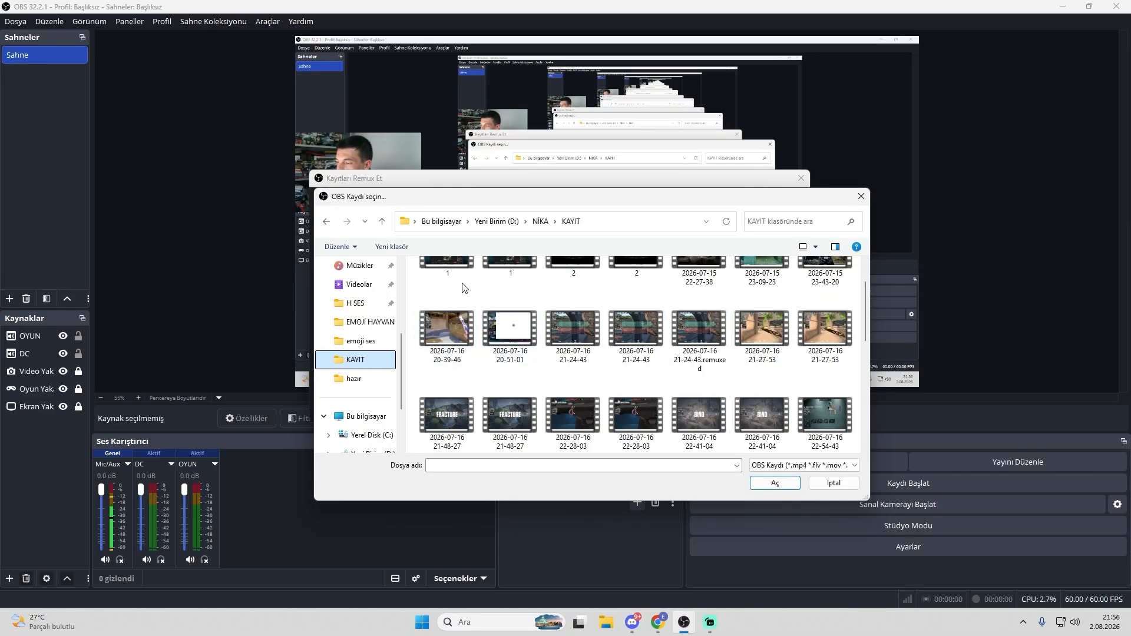
{"action": "scroll", "coordinate": [565, 313], "scroll_direction": "up", "scroll_amount": 1}
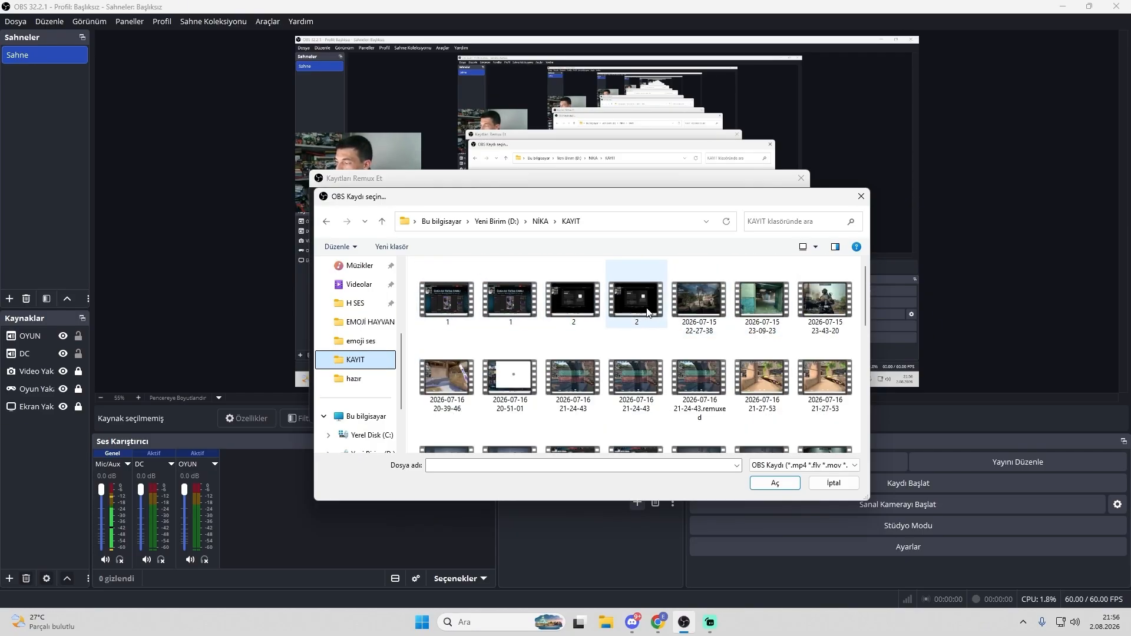
{"action": "left_click", "coordinate": [580, 308]}
{"action": "left_click", "coordinate": [636, 300]}
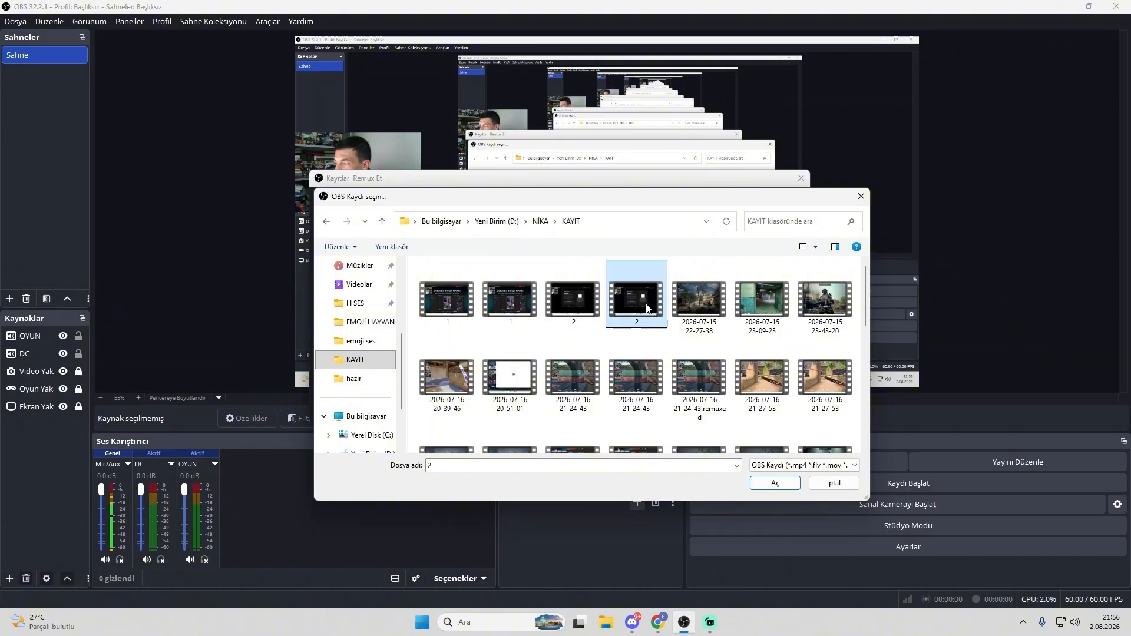
{"action": "left_click", "coordinate": [707, 317]}
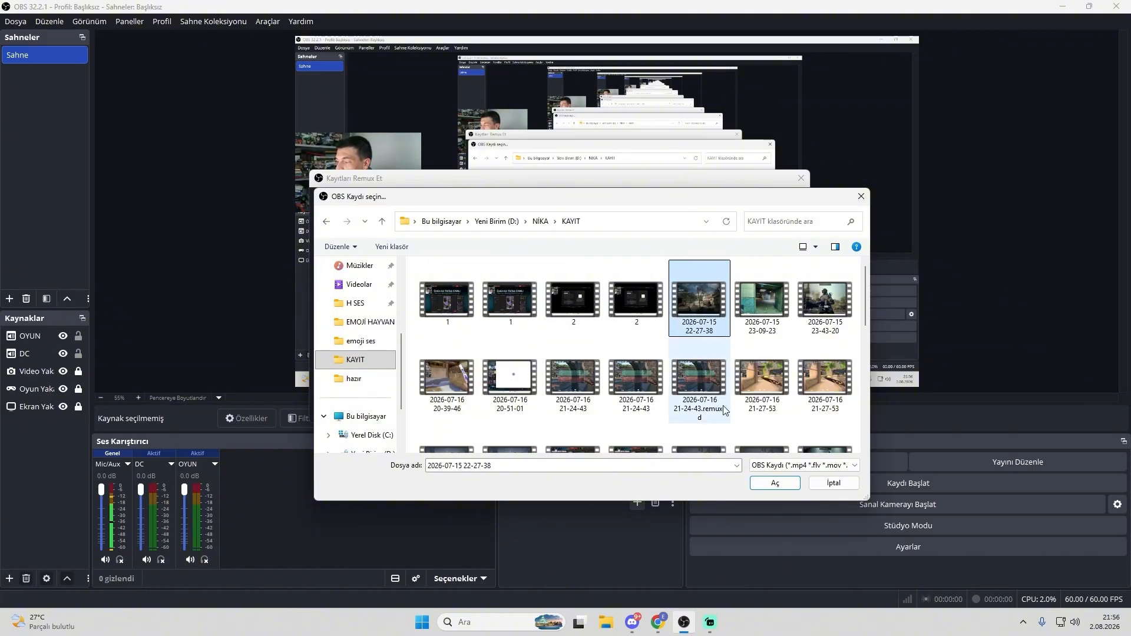
{"action": "left_click", "coordinate": [775, 483]}
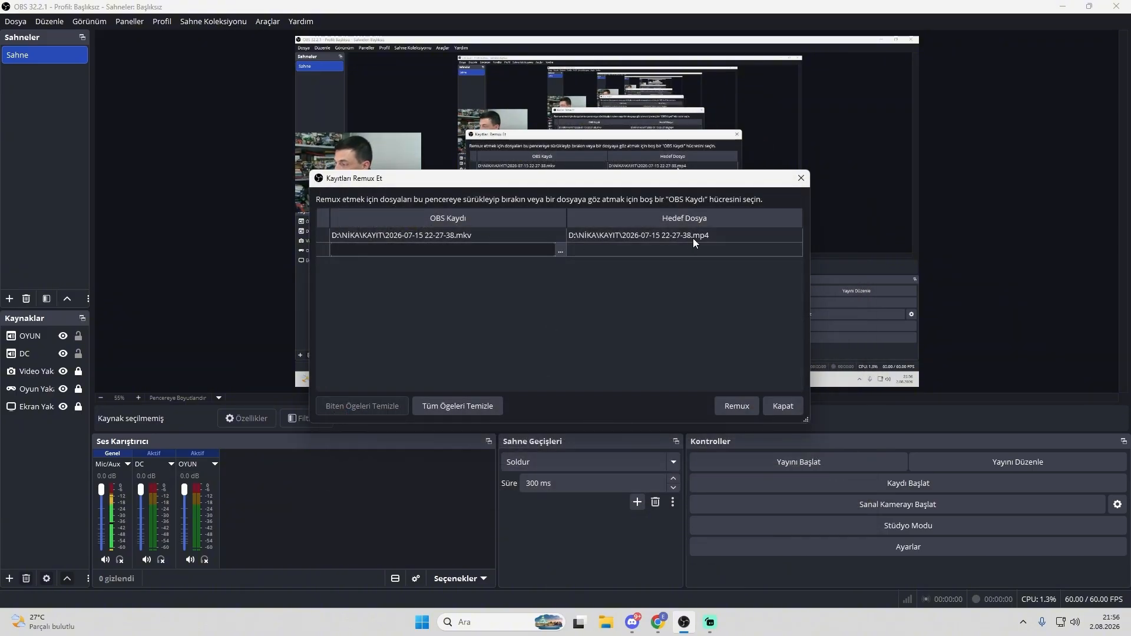
{"action": "left_click", "coordinate": [737, 406]}
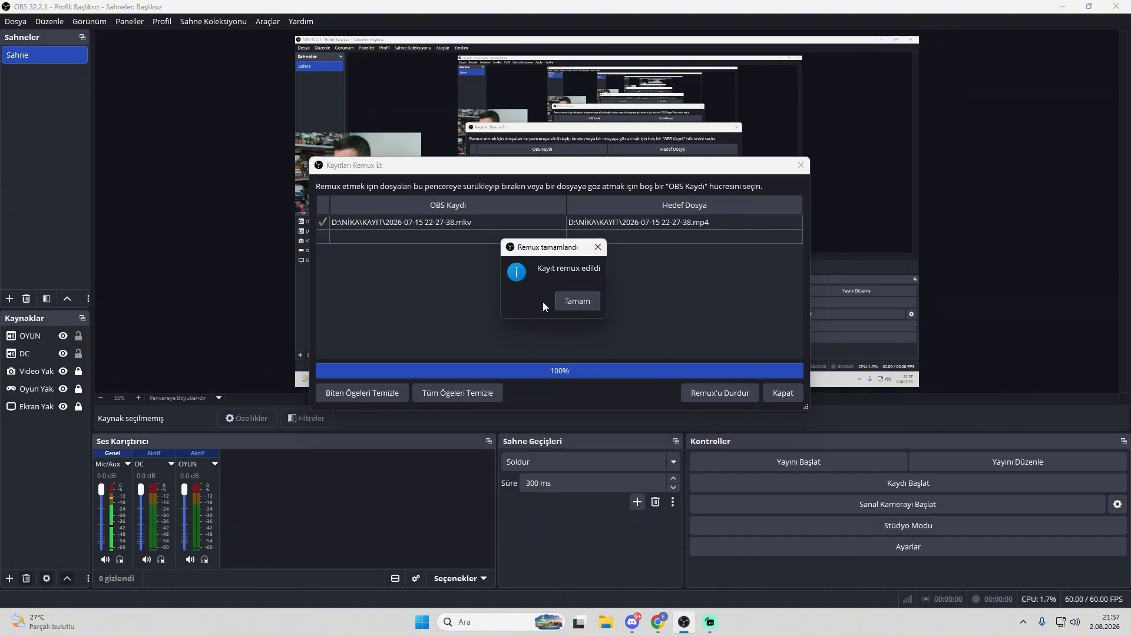
{"action": "left_click", "coordinate": [579, 306]}
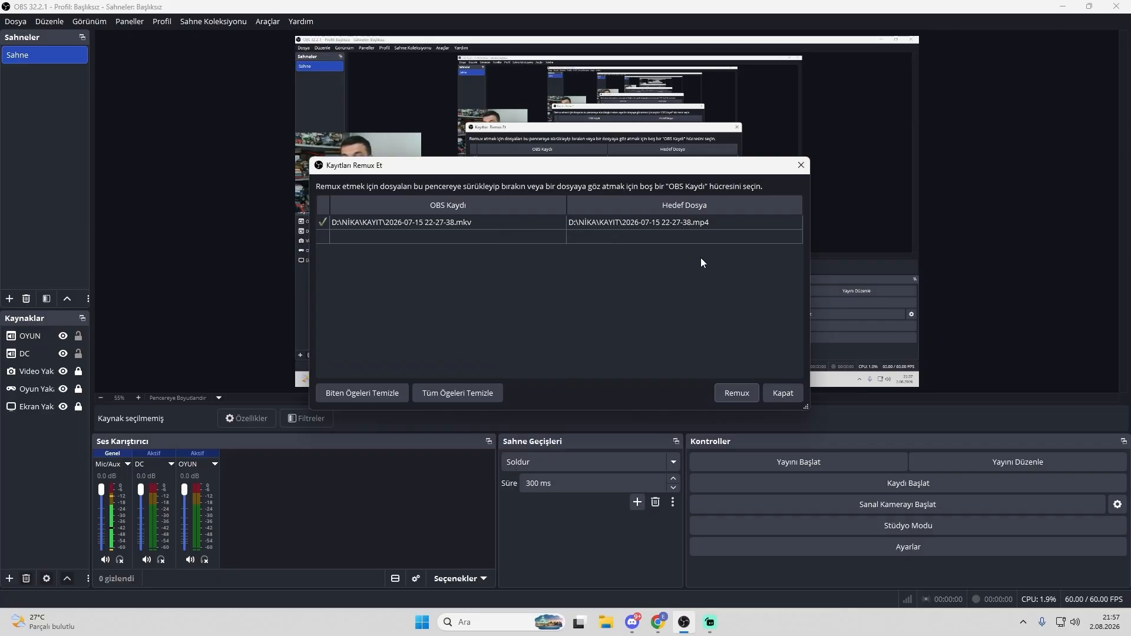
{"action": "left_click", "coordinate": [629, 225]}
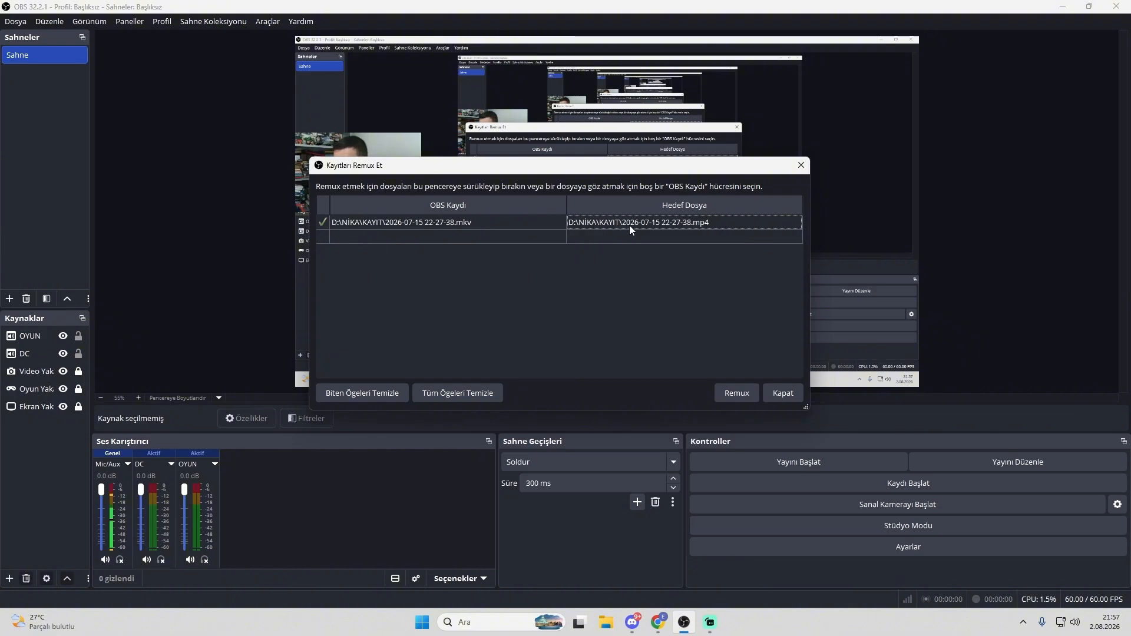